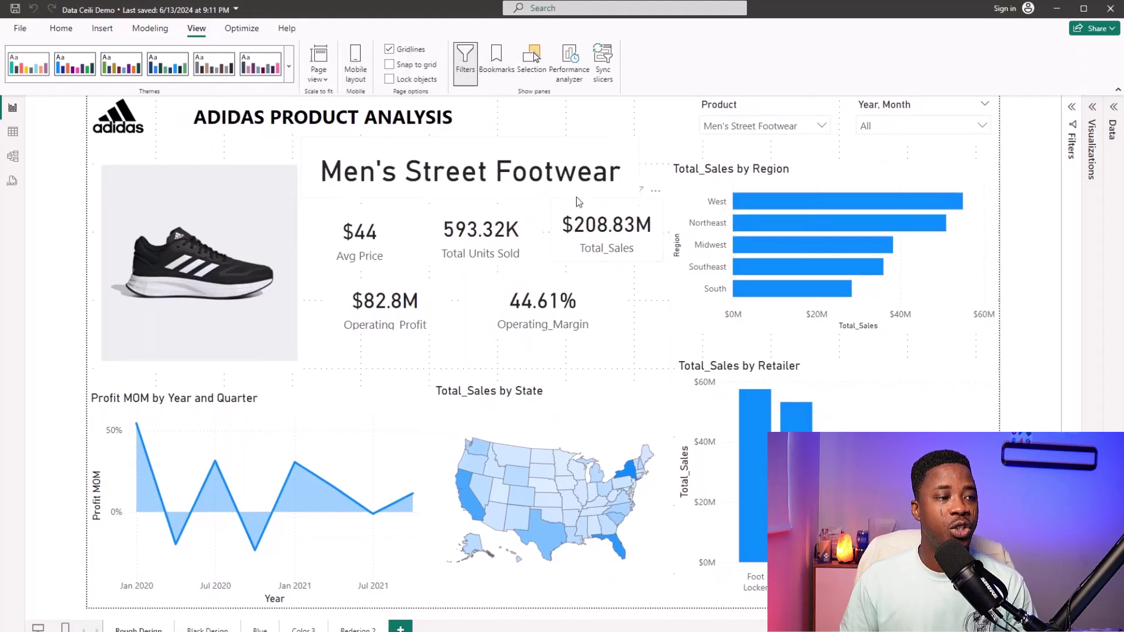
# Shift the report title closer to the Adidas logo and place the Men's Street Footwear card back above the KPI cards.
pyautogui.moveTo(475, 170); pyautogui.dragTo(502, 223)
pyautogui.click(441, 130)
pyautogui.moveTo(442, 130)
pyautogui.mouseDown()
pyautogui.moveTo(427, 130)
pyautogui.moveTo(454, 126)
pyautogui.mouseUp()
pyautogui.click(461, 229)
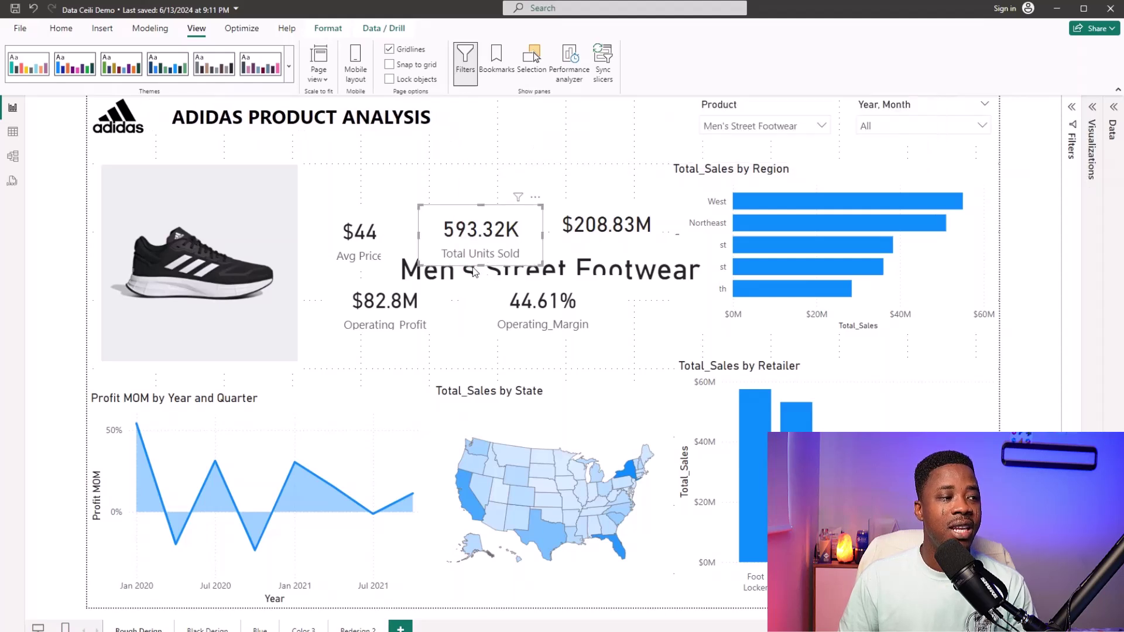
pyautogui.moveTo(590, 280); pyautogui.dragTo(575, 139)
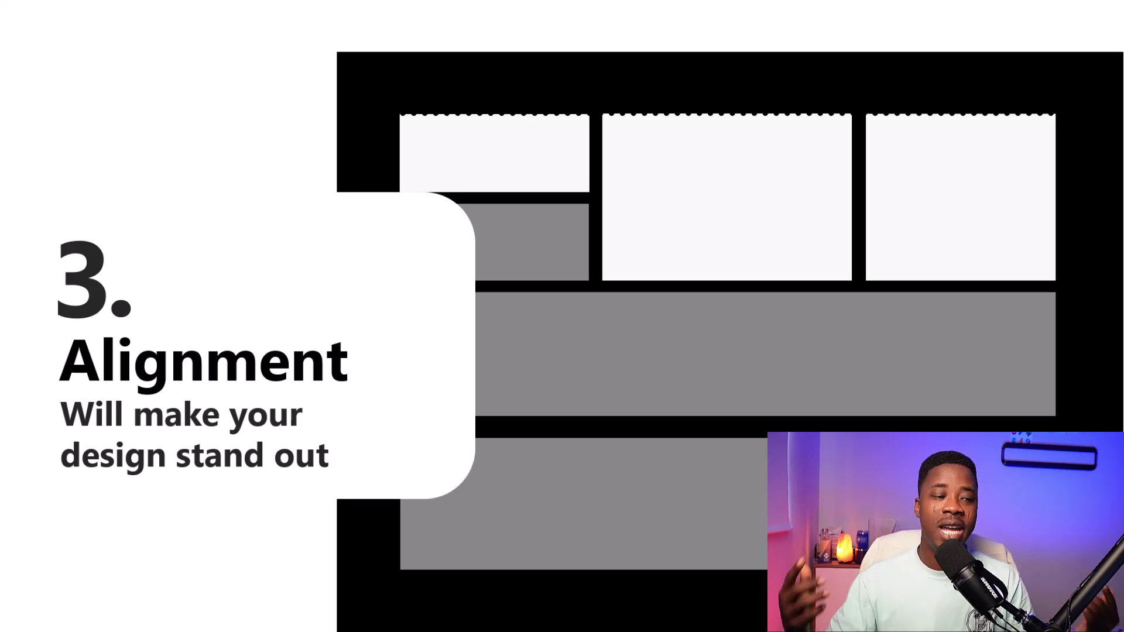
# Switch to Power BI, view the Black Design page for comparison, and return to the Rough Design page.
pyautogui.press('super+Tab')
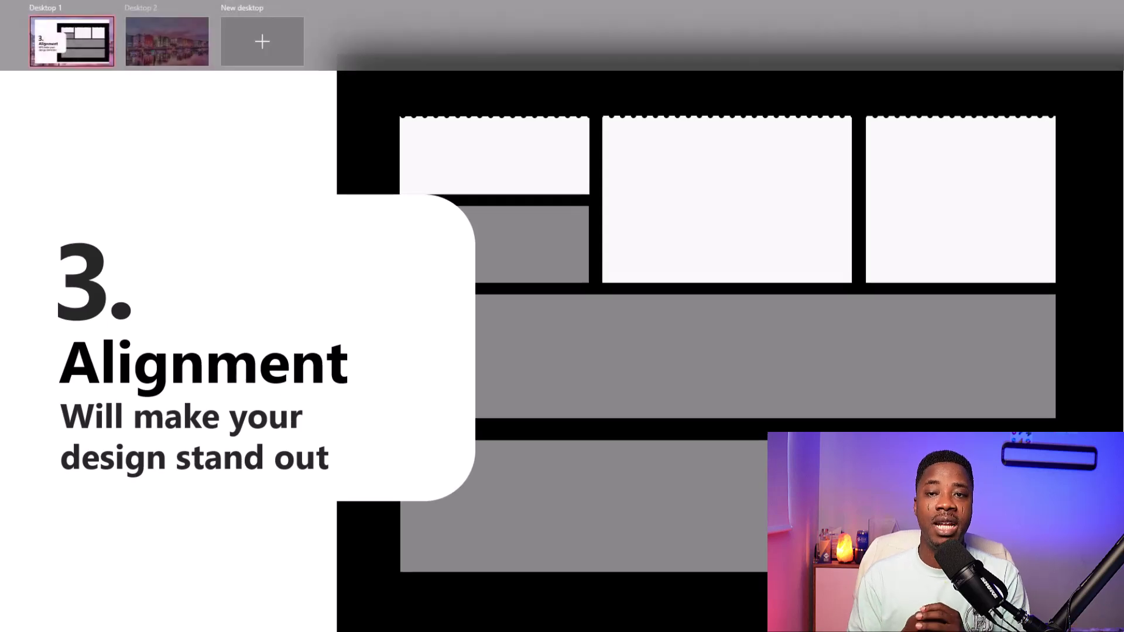
pyautogui.click(182, 188)
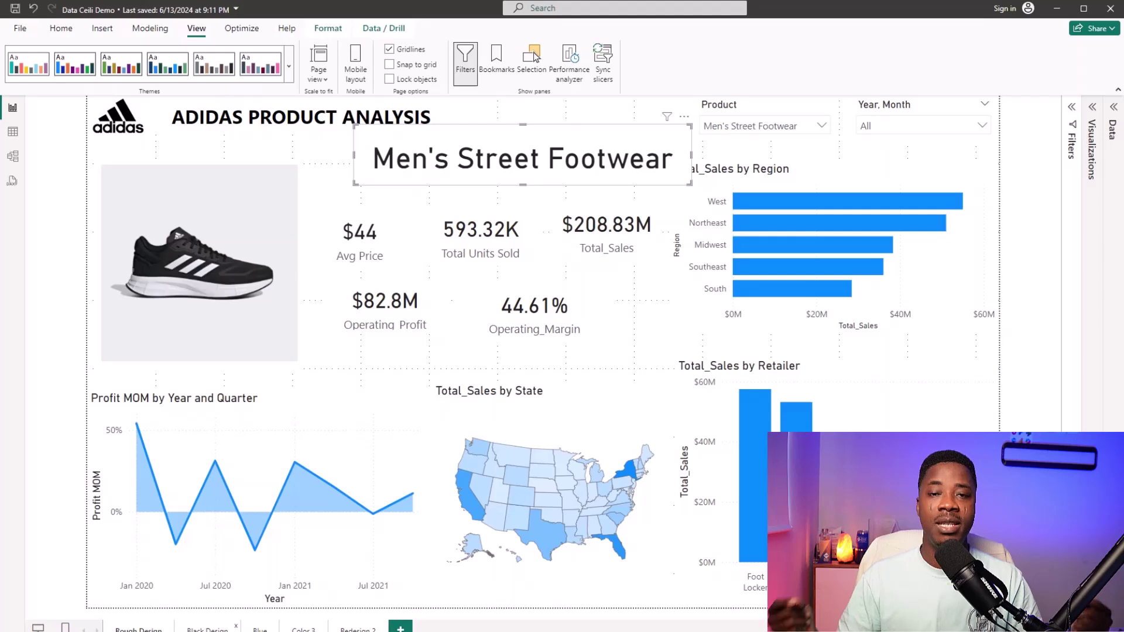
pyautogui.click(207, 628)
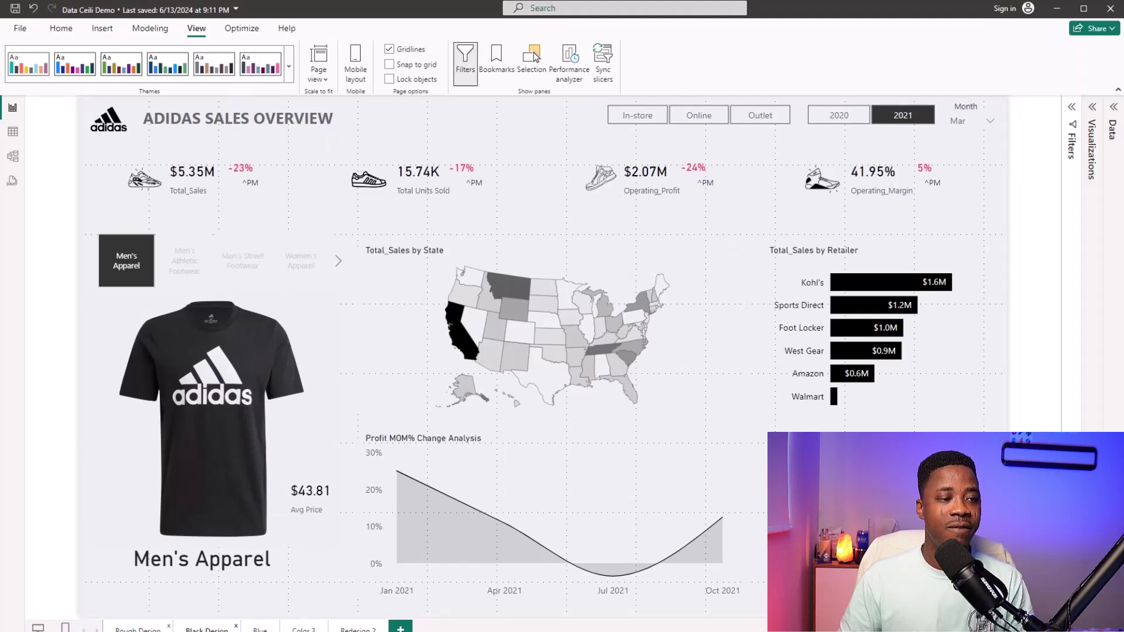
pyautogui.hotkey('ctrl', 'pageup')
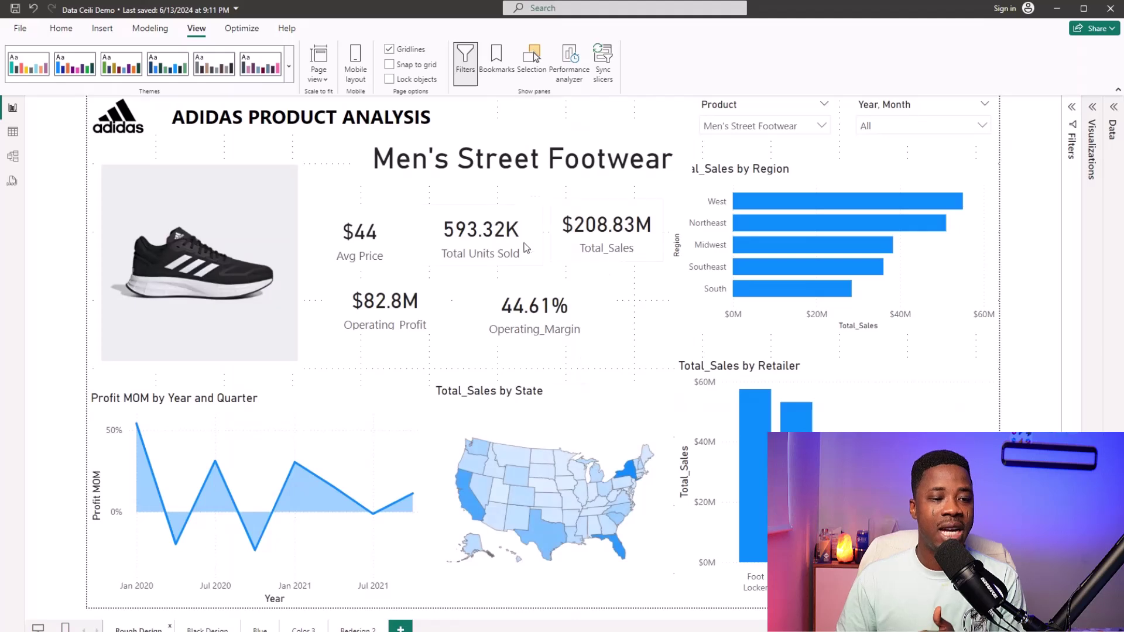
# Move the Profit MOM chart over the Total_Sales by Region chart and the shoe image into the page's lower-left corner.
pyautogui.click(351, 440)
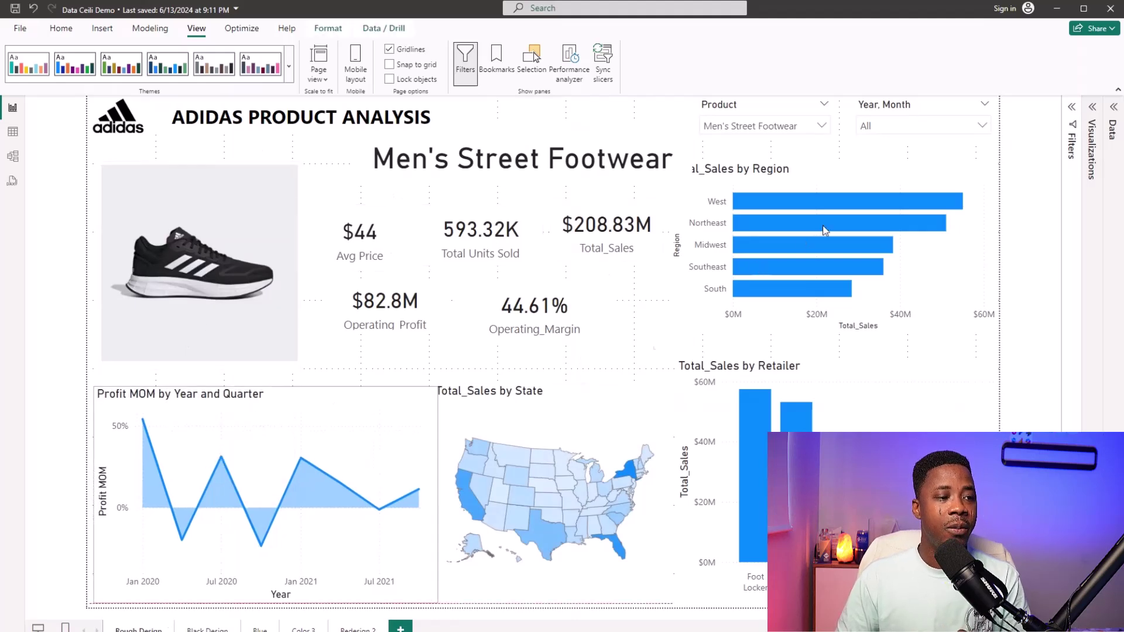
pyautogui.moveTo(823, 230); pyautogui.dragTo(825, 228)
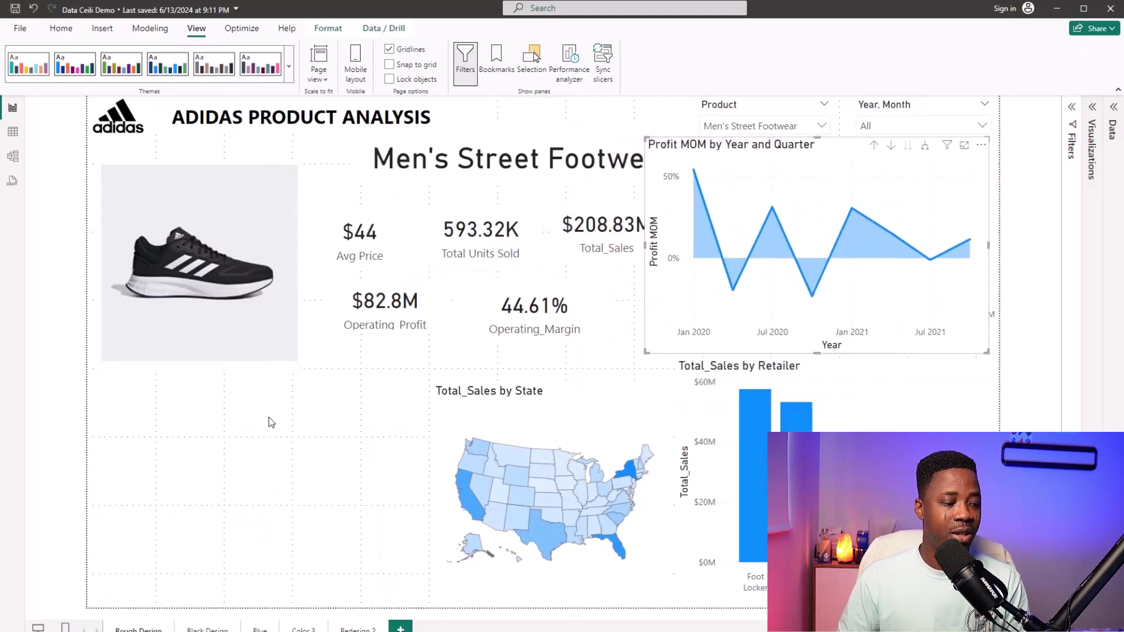
pyautogui.moveTo(288, 366); pyautogui.dragTo(281, 542)
# Spread the Avg Price, Operating_Profit, Total Units Sold, Operating_Margin and Total_Sales cards across the upper part of the report page.
pyautogui.moveTo(362, 253); pyautogui.dragTo(192, 242)
pyautogui.moveTo(399, 326); pyautogui.dragTo(333, 247)
pyautogui.moveTo(504, 235); pyautogui.dragTo(477, 234)
pyautogui.moveTo(537, 308); pyautogui.dragTo(566, 159)
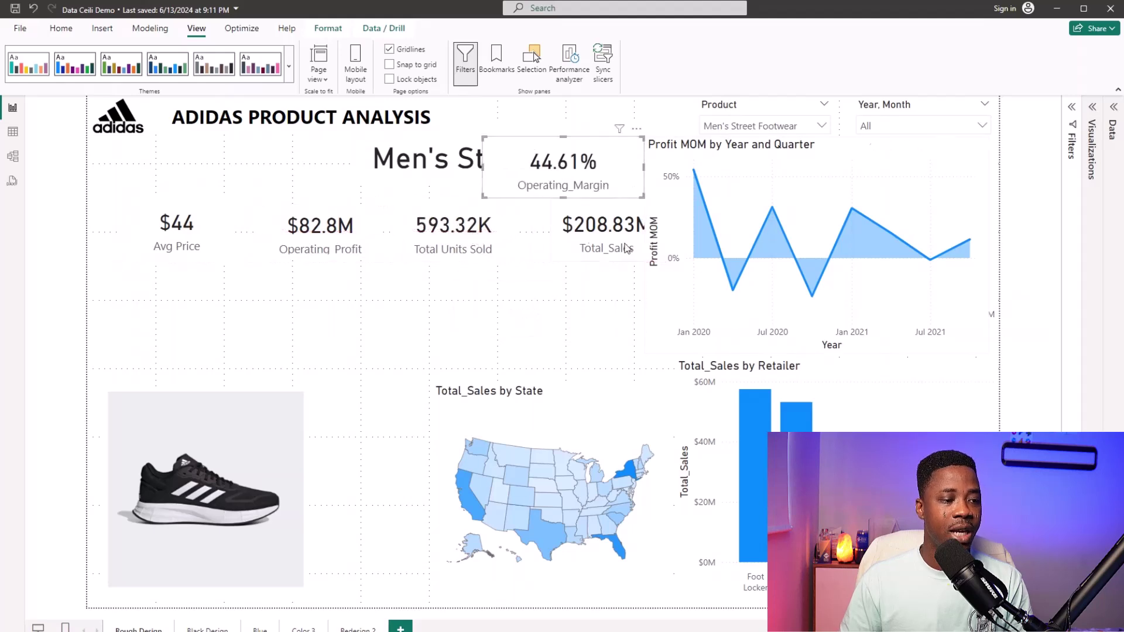
pyautogui.moveTo(601, 240); pyautogui.dragTo(277, 202)
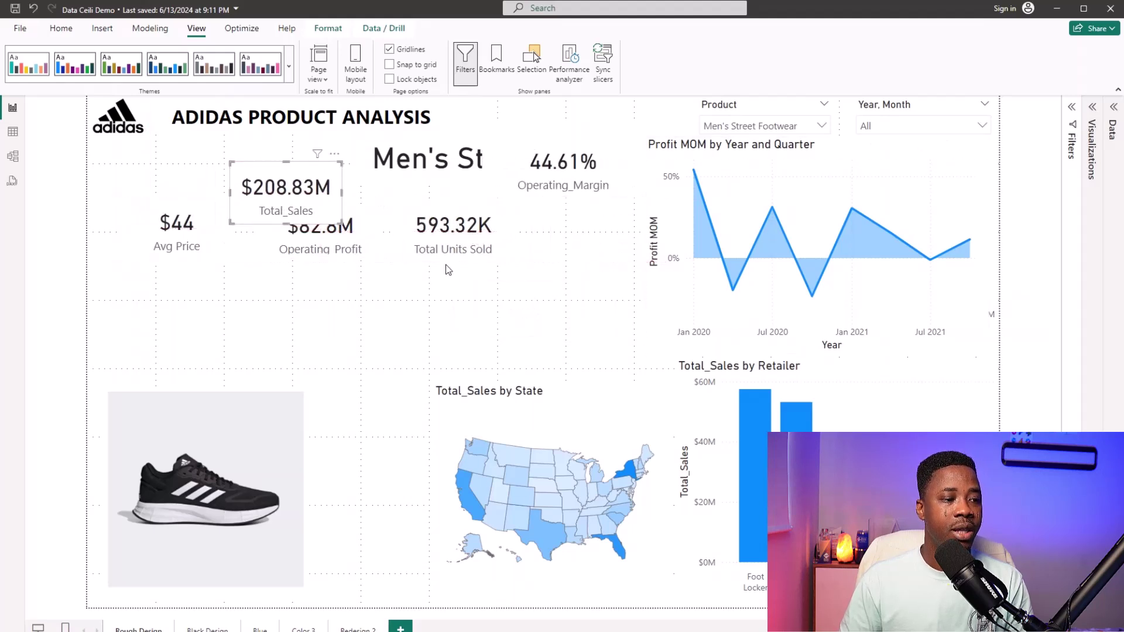
pyautogui.moveTo(444, 273); pyautogui.dragTo(434, 208)
# Move the Total_Sales by State map slightly left and down, and shrink the Total_Sales by Retailer chart beside it.
pyautogui.click(573, 418)
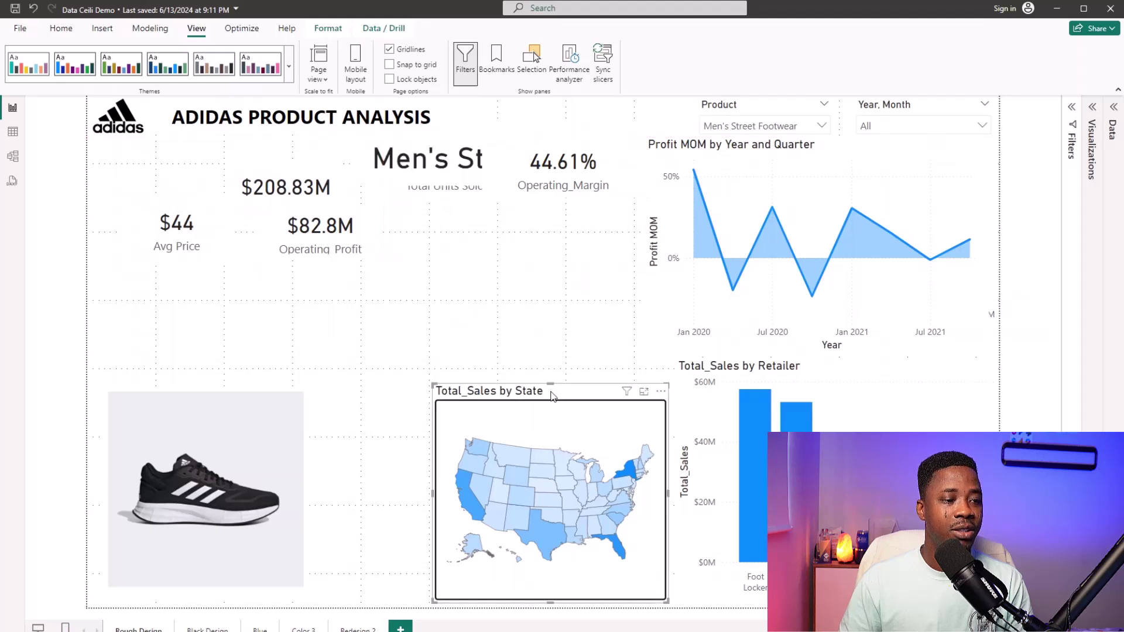
pyautogui.moveTo(552, 396); pyautogui.dragTo(524, 410)
pyautogui.click(712, 378)
pyautogui.moveTo(673, 359); pyautogui.dragTo(716, 402)
pyautogui.click(487, 417)
# Move the Profit MOM chart to the middle of the page, shrink it and place it directly above the map.
pyautogui.moveTo(702, 162); pyautogui.dragTo(471, 250)
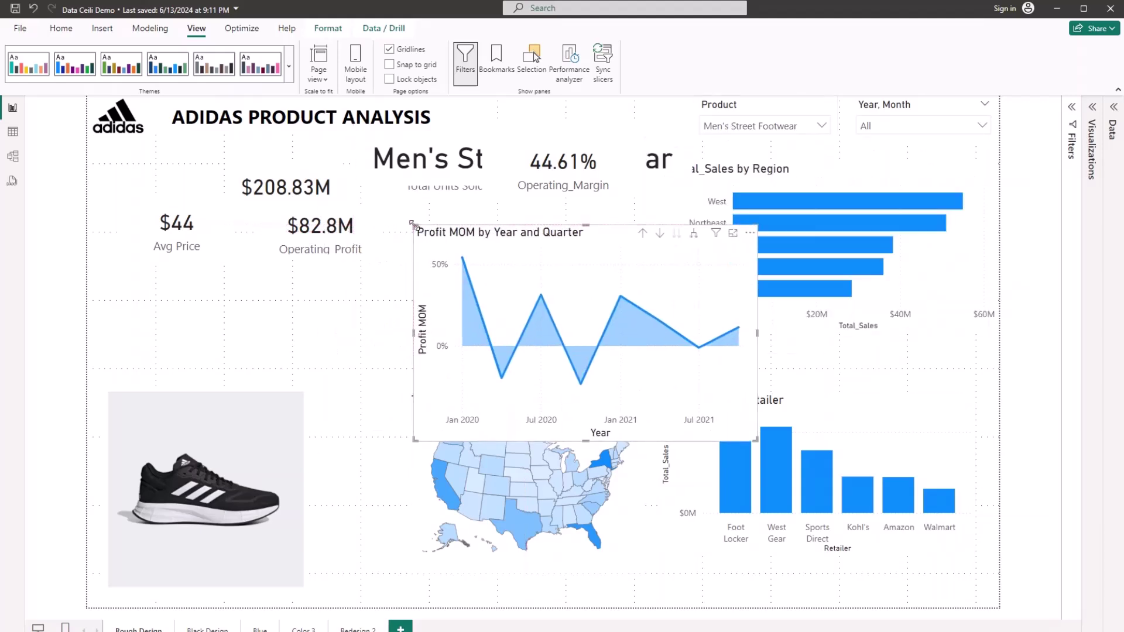
pyautogui.moveTo(411, 223); pyautogui.dragTo(497, 264)
pyautogui.moveTo(586, 276); pyautogui.dragTo(498, 216)
# Move the Total_Sales by Region chart down beside the Profit MOM chart and reduce its size slightly.
pyautogui.click(750, 178)
pyautogui.moveTo(726, 176); pyautogui.dragTo(731, 202)
pyautogui.moveTo(670, 186)
pyautogui.mouseDown()
pyautogui.moveTo(683, 197)
pyautogui.moveTo(673, 196)
pyautogui.mouseUp()
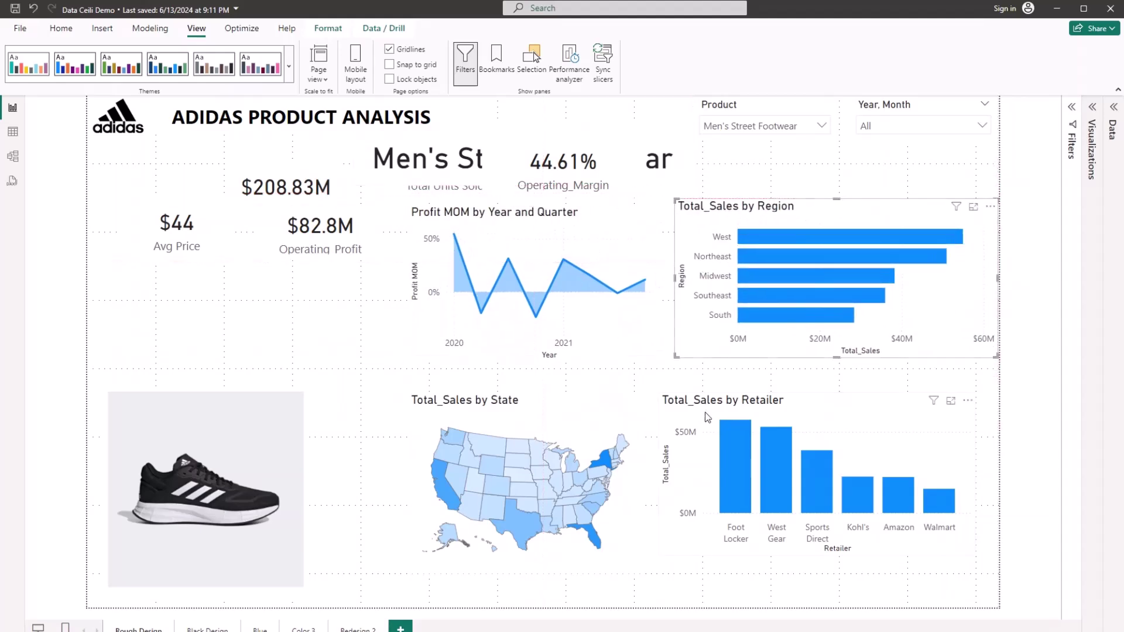
# Move the Total_Sales by Retailer chart below the Region chart and resize the Total_Sales by State map beside it.
pyautogui.click(714, 409)
pyautogui.moveTo(715, 408); pyautogui.dragTo(726, 426)
pyautogui.click(433, 405)
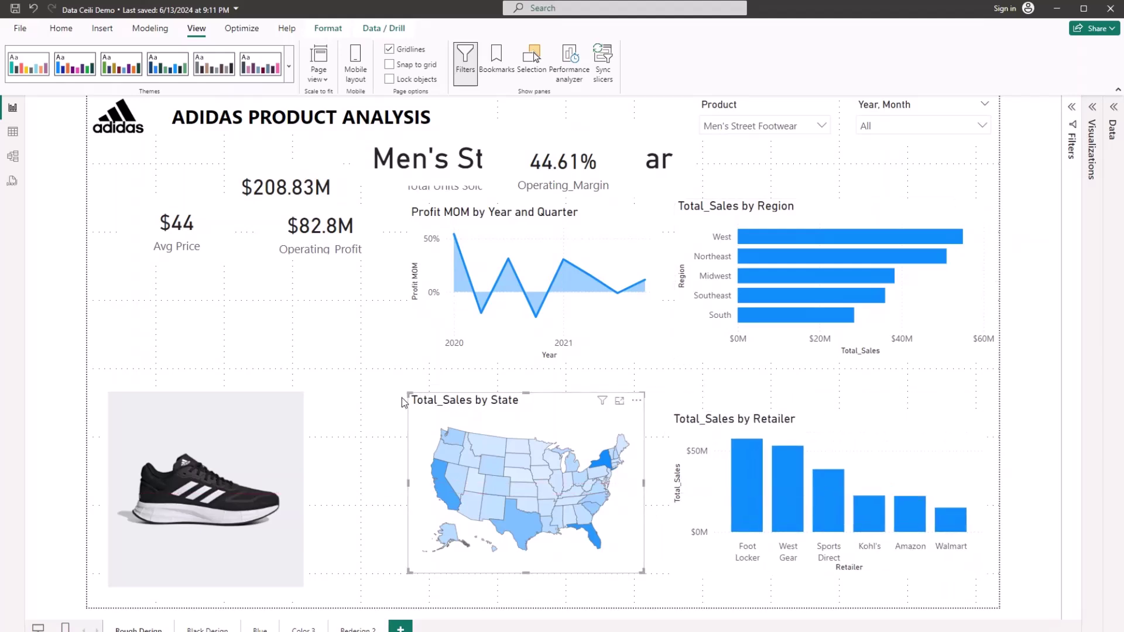
pyautogui.moveTo(408, 390); pyautogui.dragTo(394, 403)
# Narrow the Total_Sales by Retailer chart from its left edge and convert it to a clustered bar chart.
pyautogui.click(738, 431)
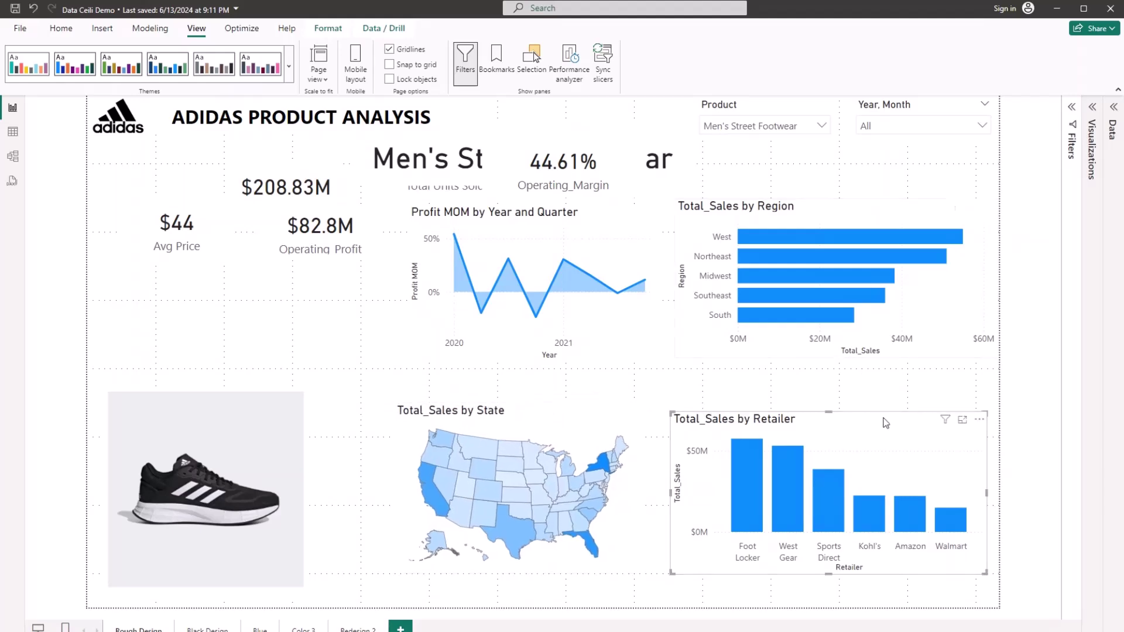
pyautogui.moveTo(679, 497)
pyautogui.mouseDown()
pyautogui.moveTo(705, 494)
pyautogui.moveTo(687, 496)
pyautogui.mouseUp()
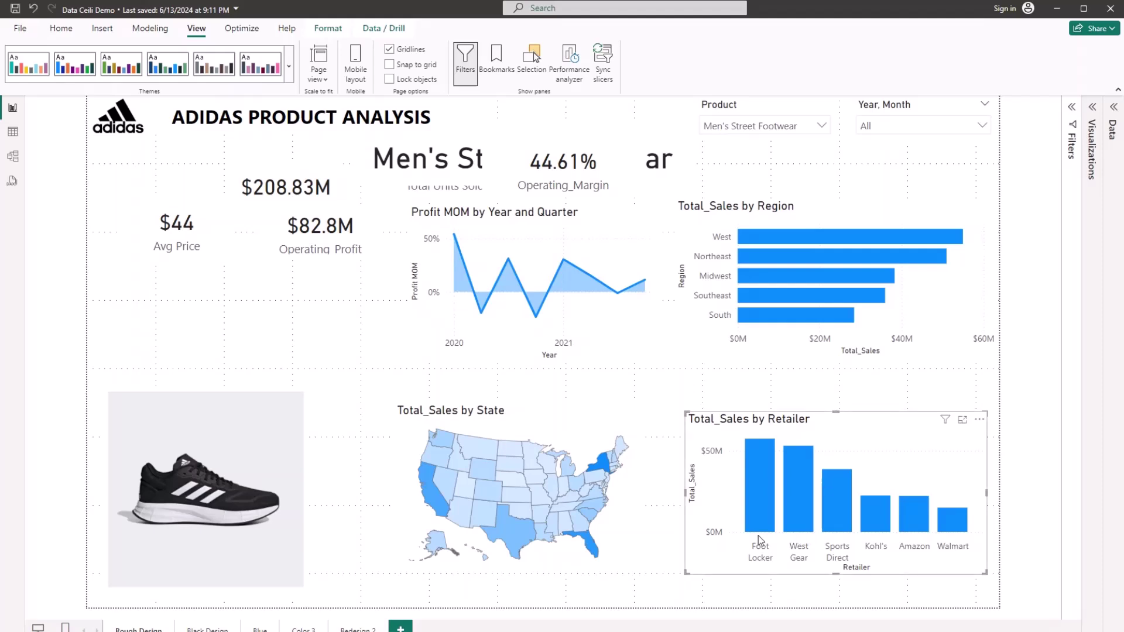
pyautogui.click(1087, 146)
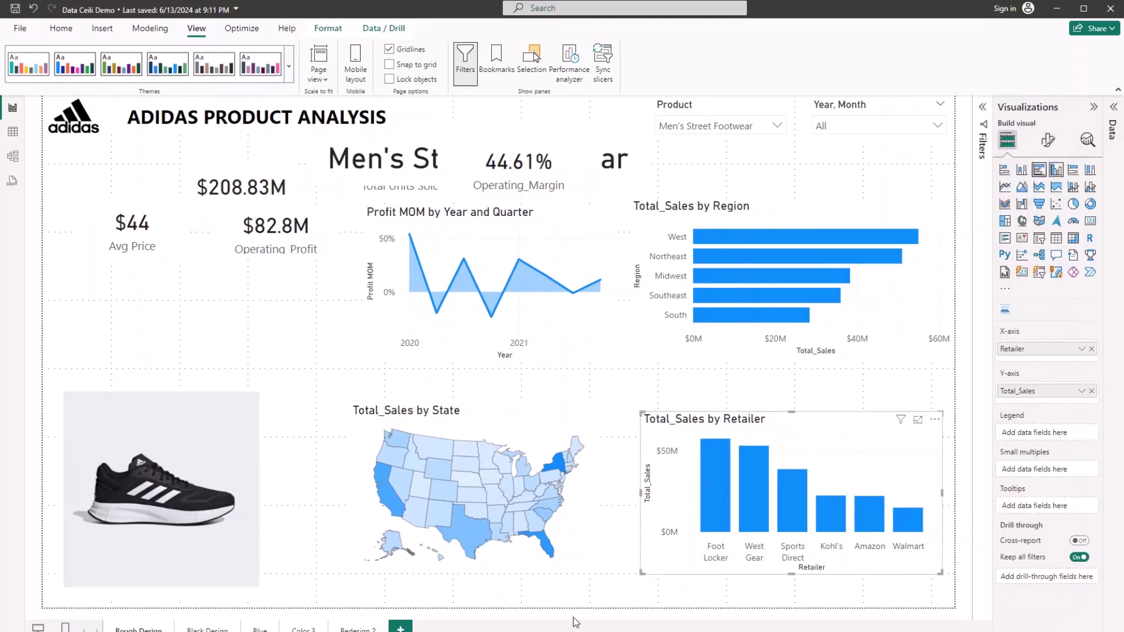
pyautogui.click(1038, 169)
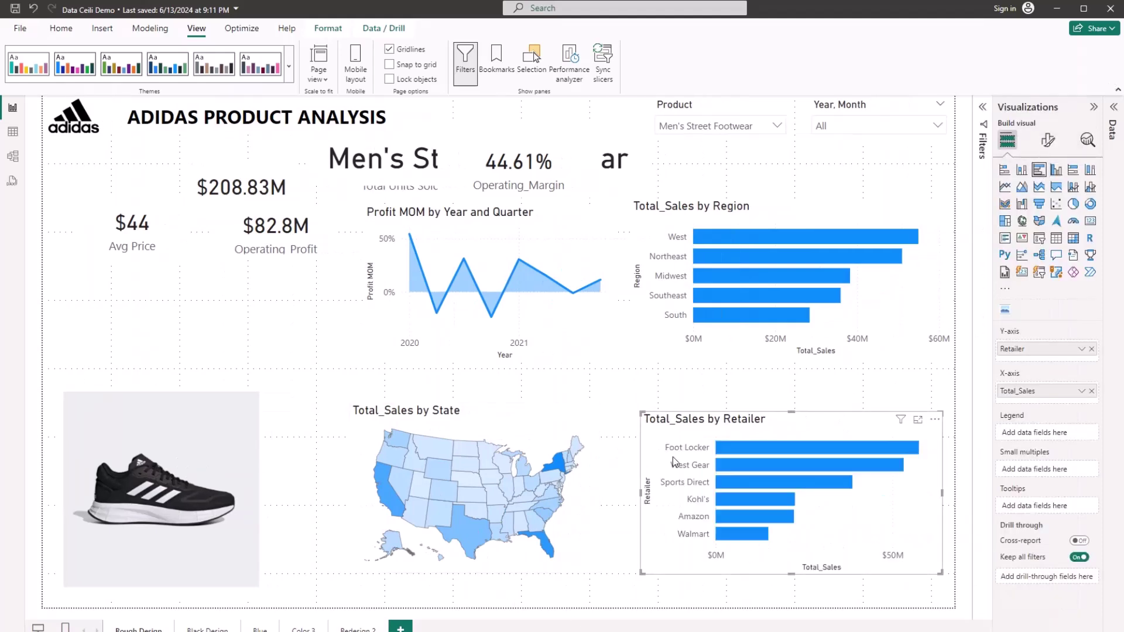
# Check the Total_Sales by Retailer chart's size properties and set the Total_Sales by State map's height to 229.
pyautogui.click(1047, 141)
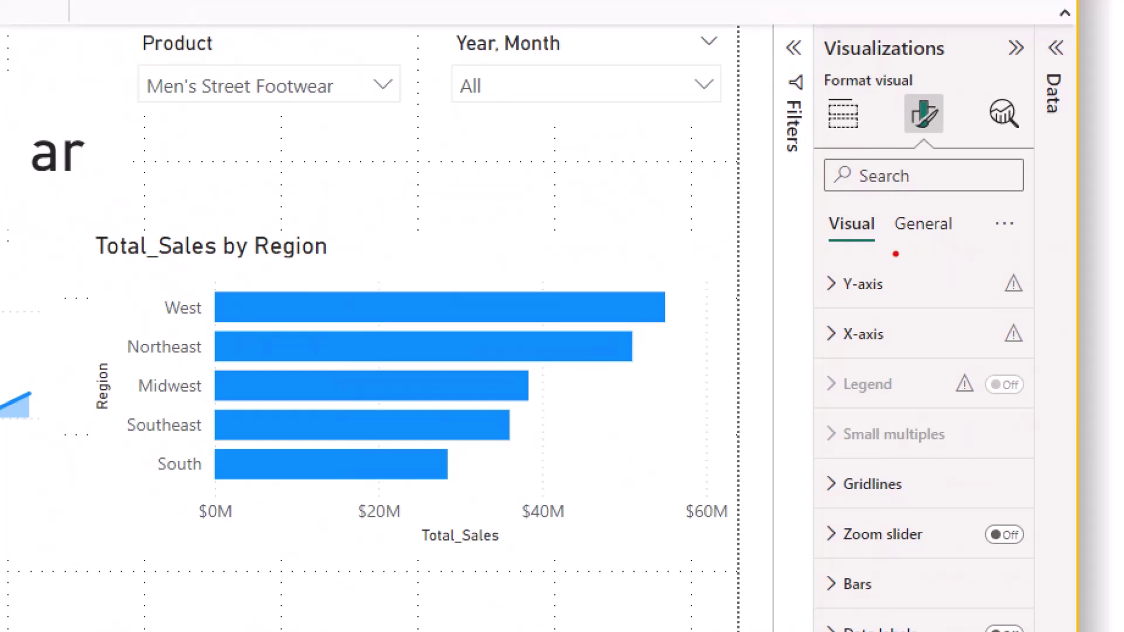
pyautogui.moveTo(888, 202)
pyautogui.mouseDown()
pyautogui.moveTo(973, 217)
pyautogui.moveTo(814, 165)
pyautogui.mouseUp()
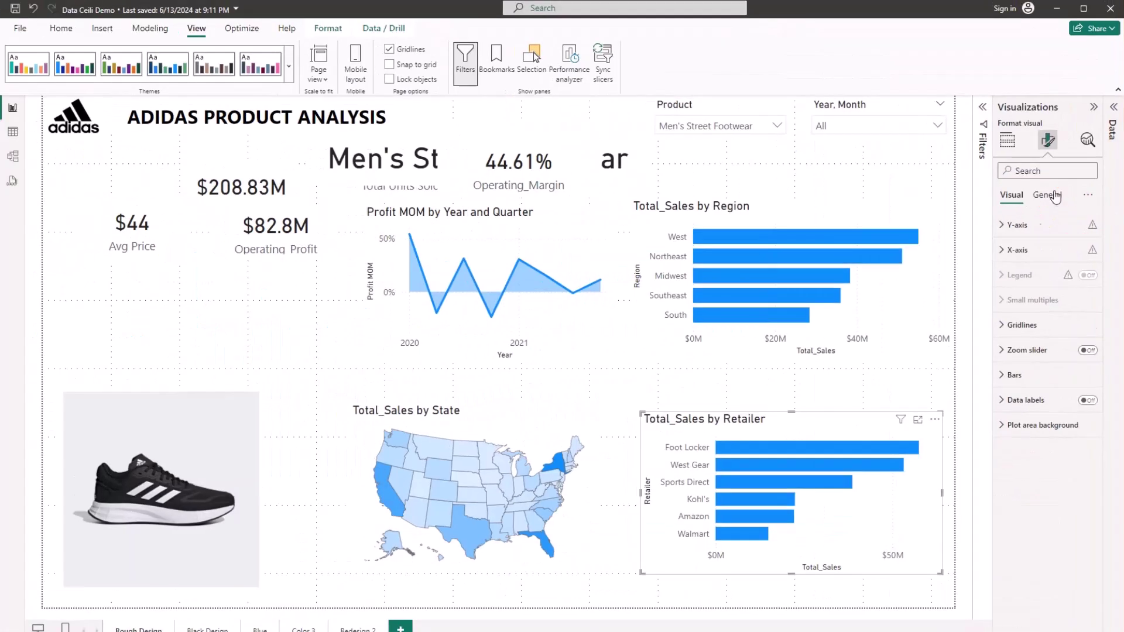
pyautogui.click(1047, 195)
pyautogui.click(1024, 226)
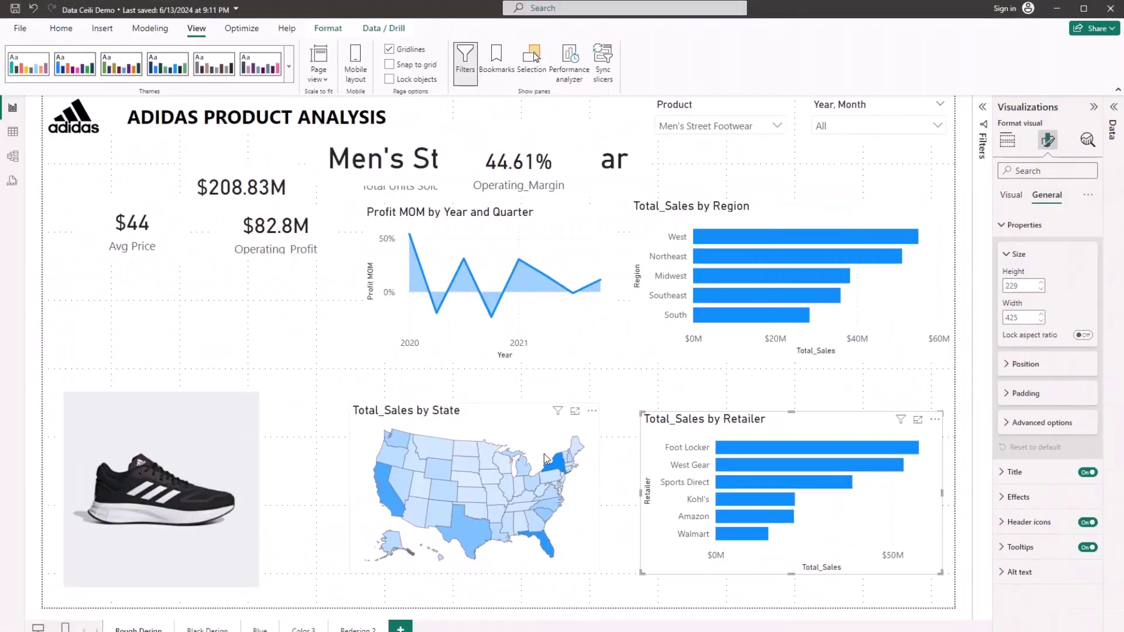
pyautogui.click(497, 431)
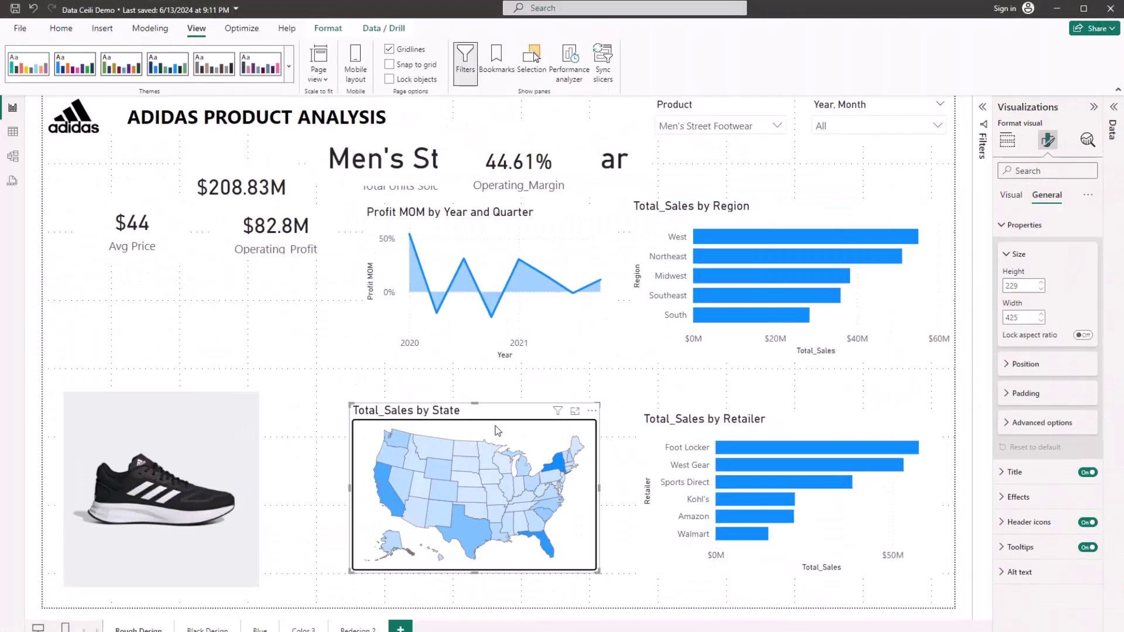
pyautogui.click(1025, 286)
pyautogui.write('229')
pyautogui.press('Return')
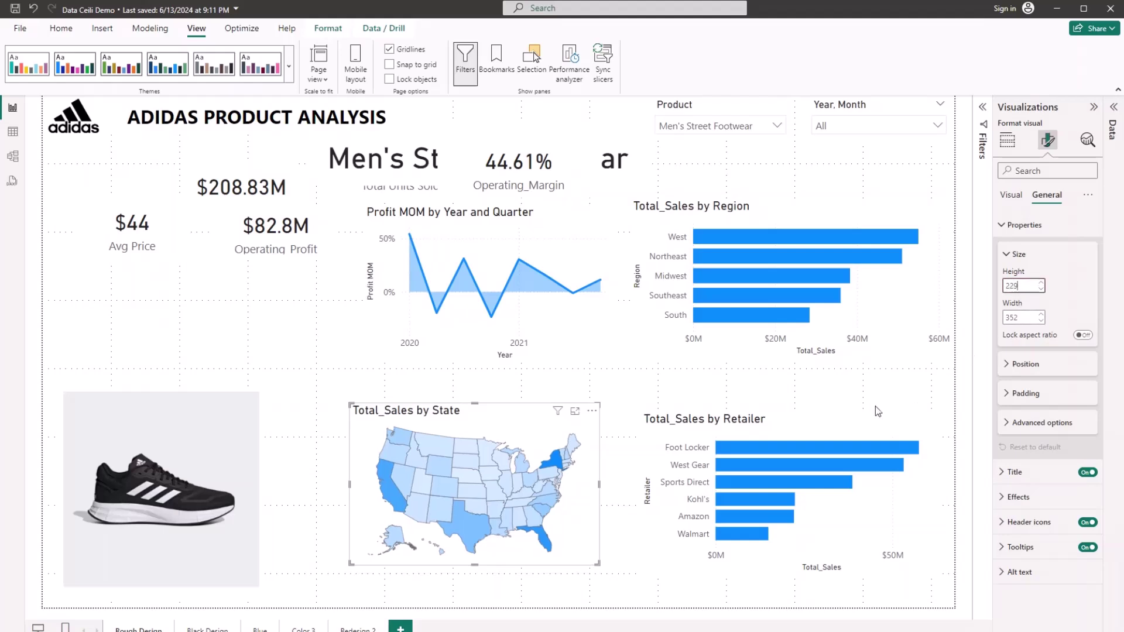
# Set the Total_Sales by State map's width to 425 to match the Retailer chart.
pyautogui.click(825, 431)
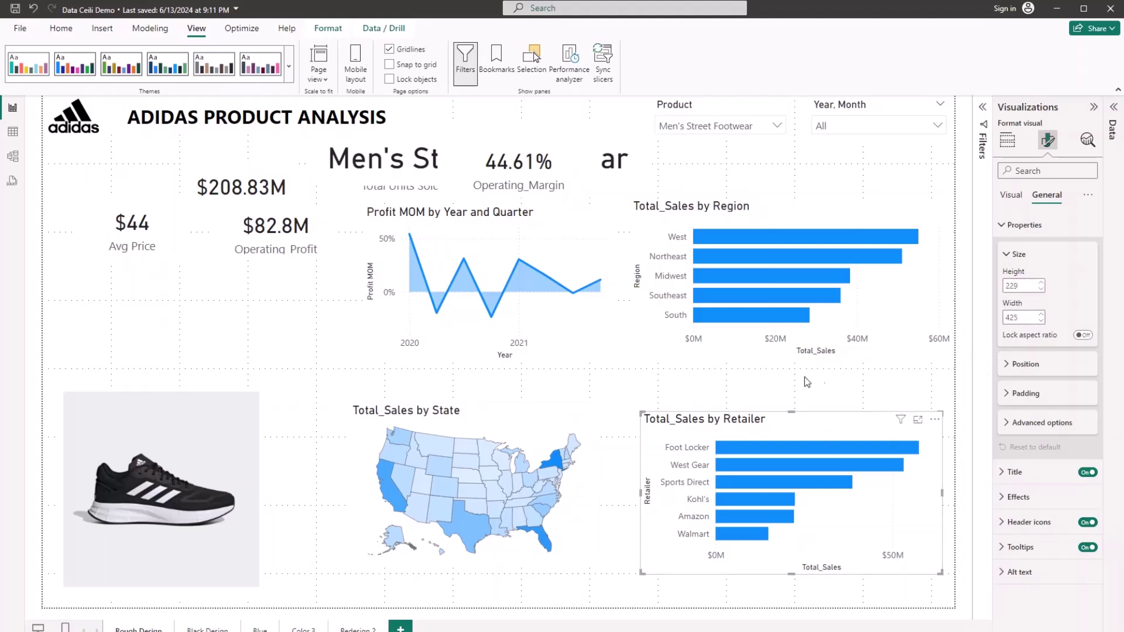
pyautogui.click(534, 420)
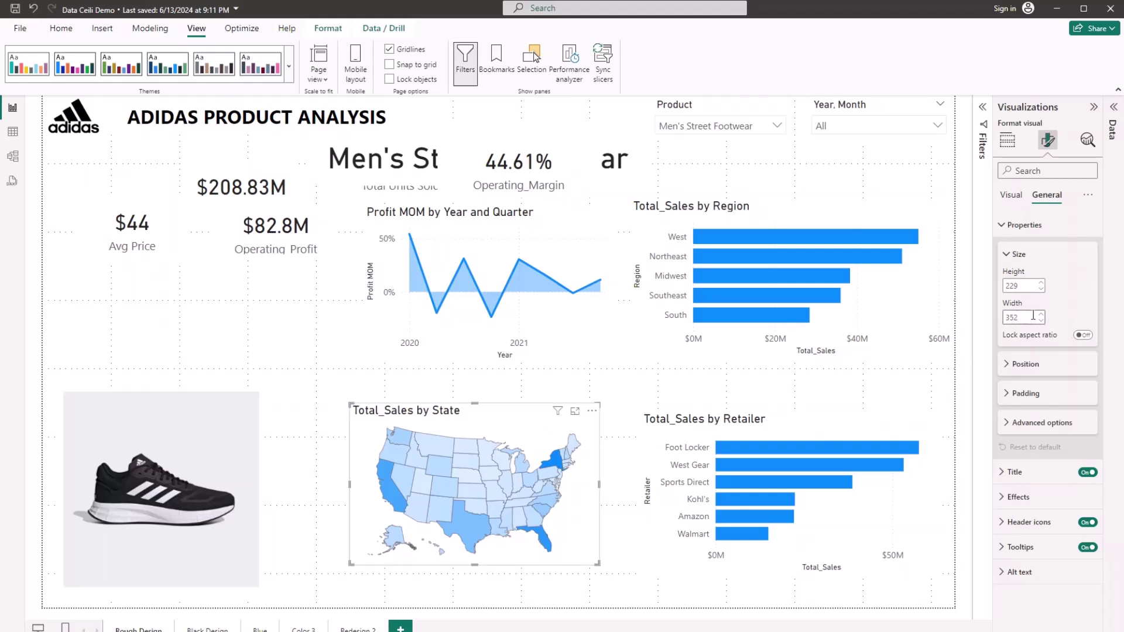
pyautogui.write('425')
pyautogui.press('Return')
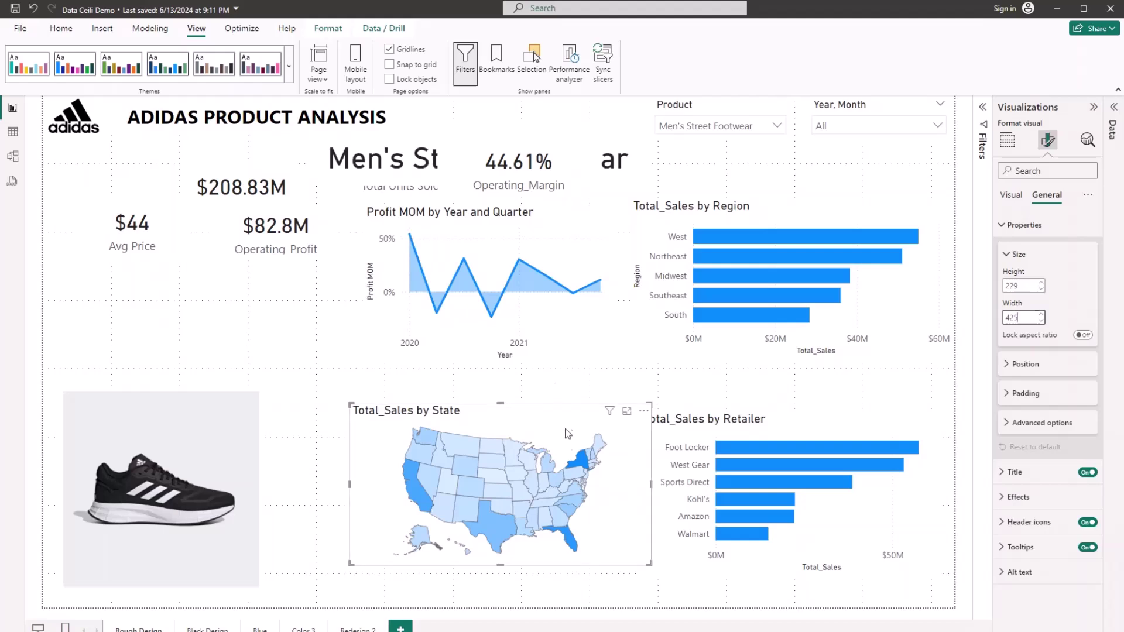
# Move the State map and Retailer chart down near the page's bottom edge, and place the Profit MOM chart above the map.
pyautogui.moveTo(546, 412); pyautogui.dragTo(523, 443)
pyautogui.moveTo(799, 428); pyautogui.dragTo(787, 448)
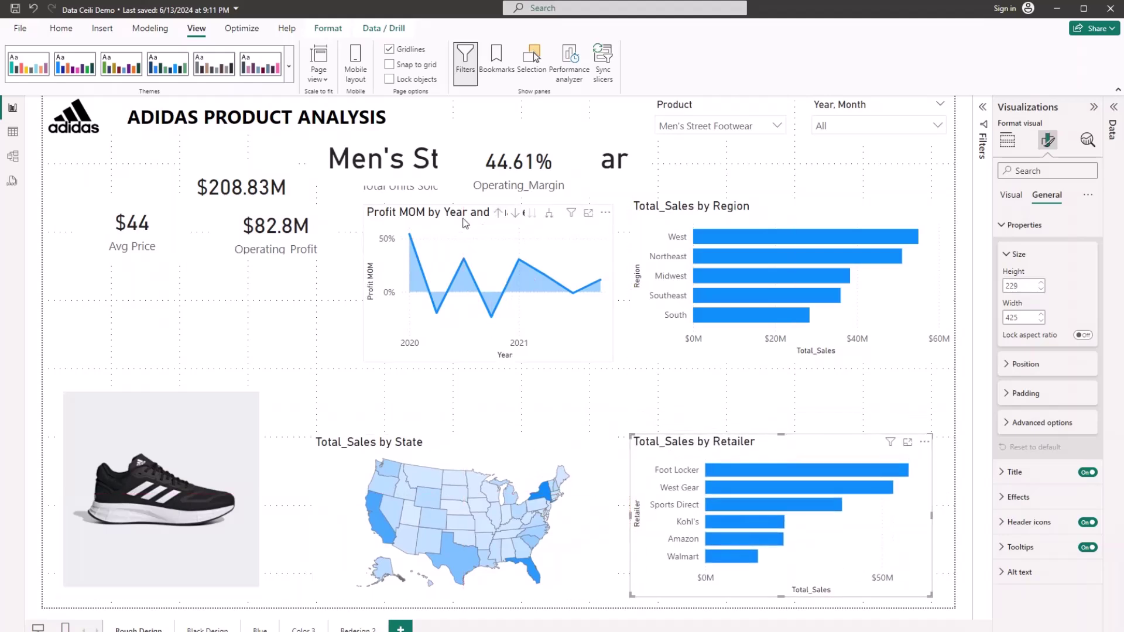
pyautogui.moveTo(456, 217); pyautogui.dragTo(410, 278)
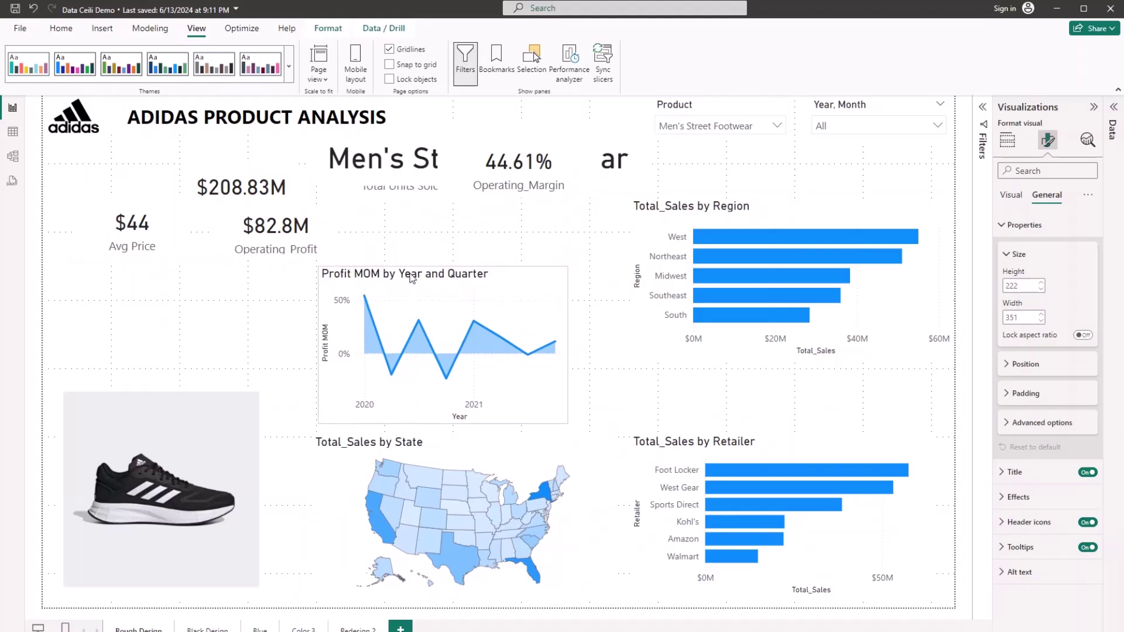
# Set the Profit MOM by Year and Quarter chart's height to 229 and width to 425.
pyautogui.doubleClick(1022, 285)
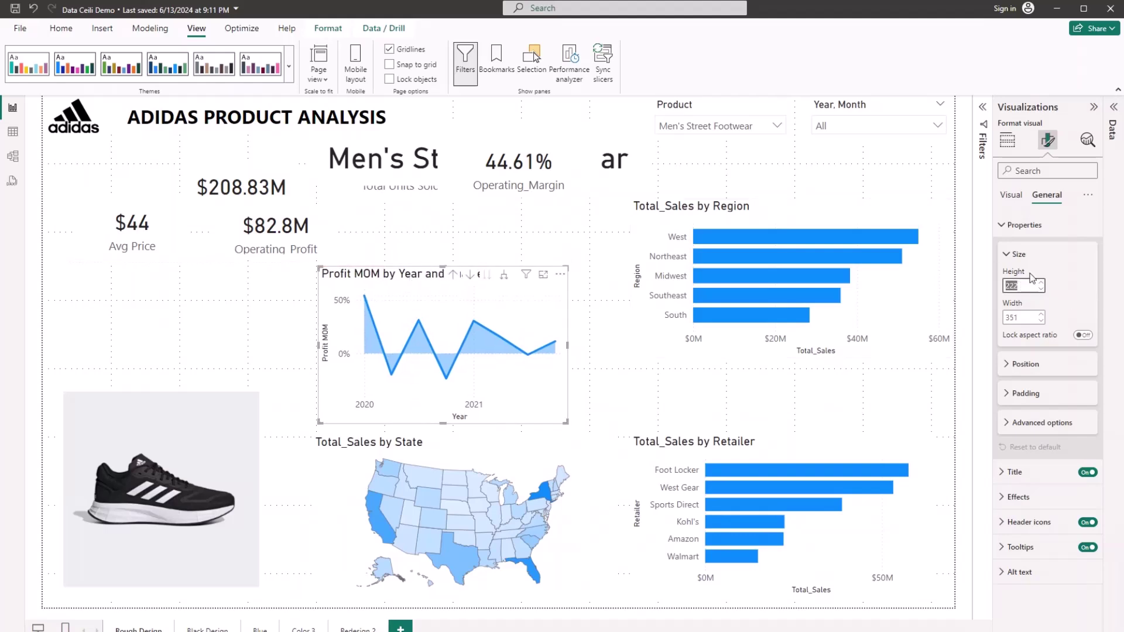
pyautogui.write('229')
pyautogui.press('Tab')
pyautogui.write('425')
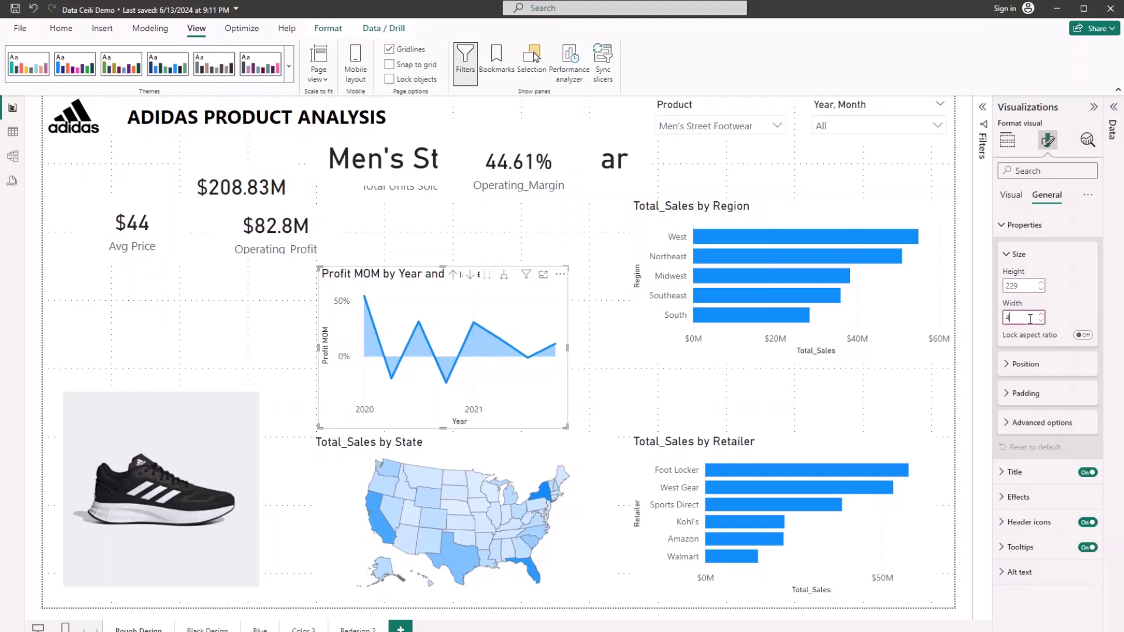
pyautogui.press('Return')
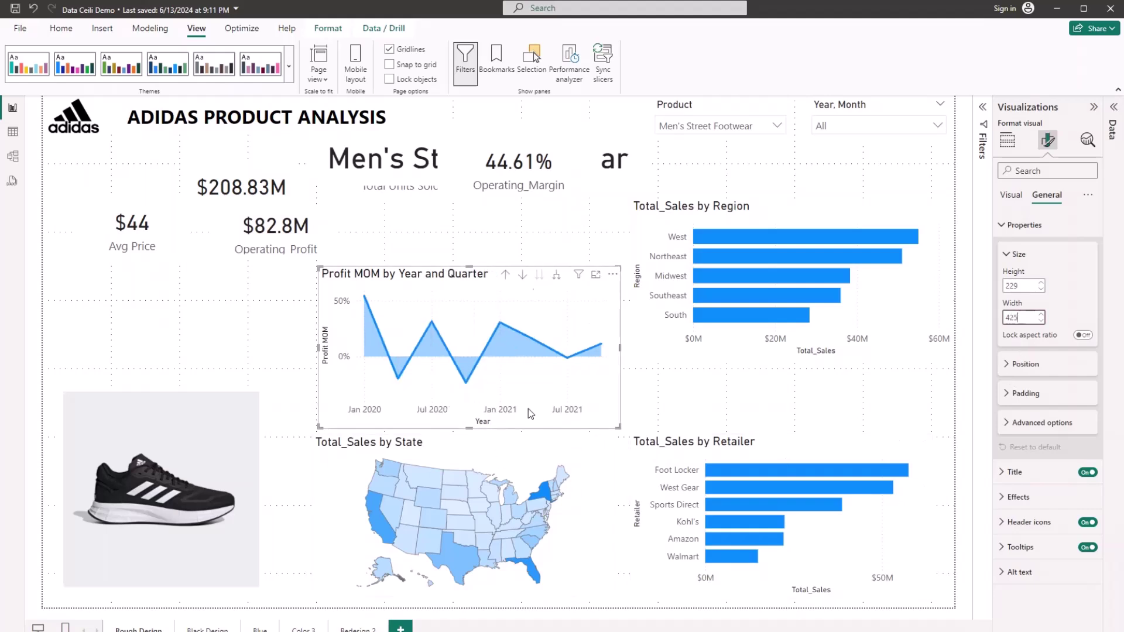
# Align the Profit MOM chart with the map's side edges and move the Total_Sales by Region chart down beside it.
pyautogui.click(402, 479)
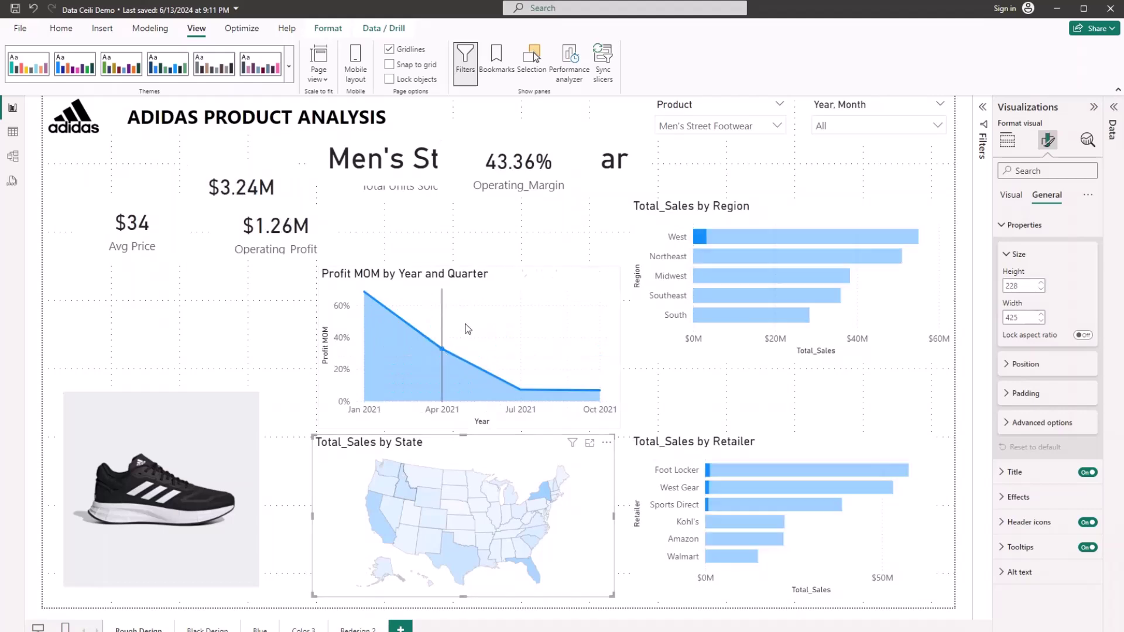
pyautogui.click(439, 497)
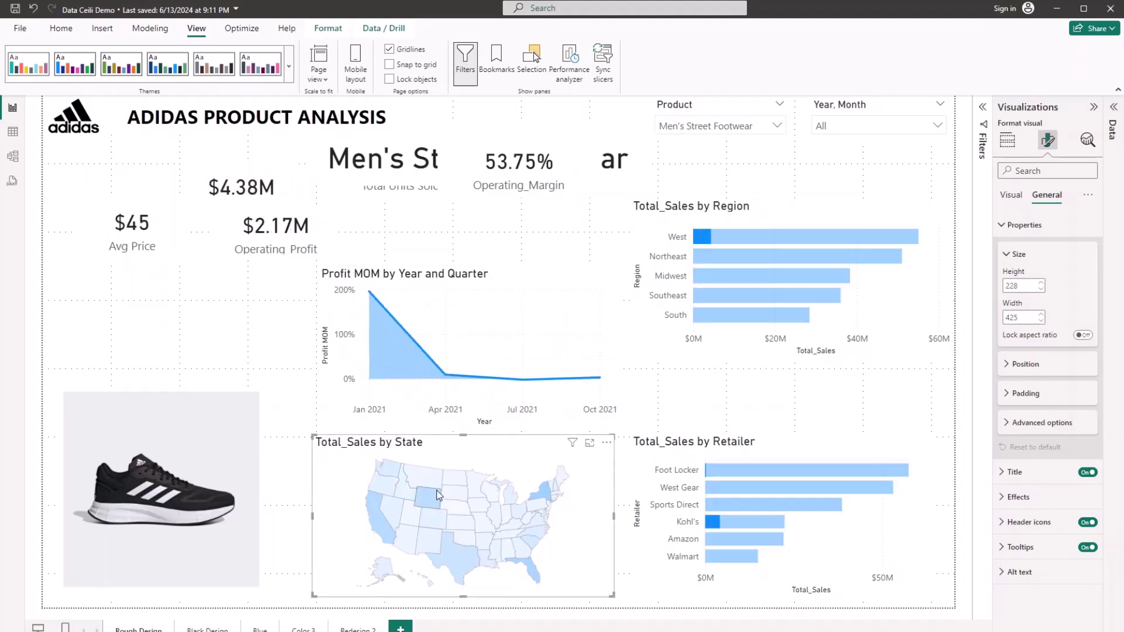
pyautogui.click(439, 497)
pyautogui.moveTo(450, 278); pyautogui.dragTo(444, 274)
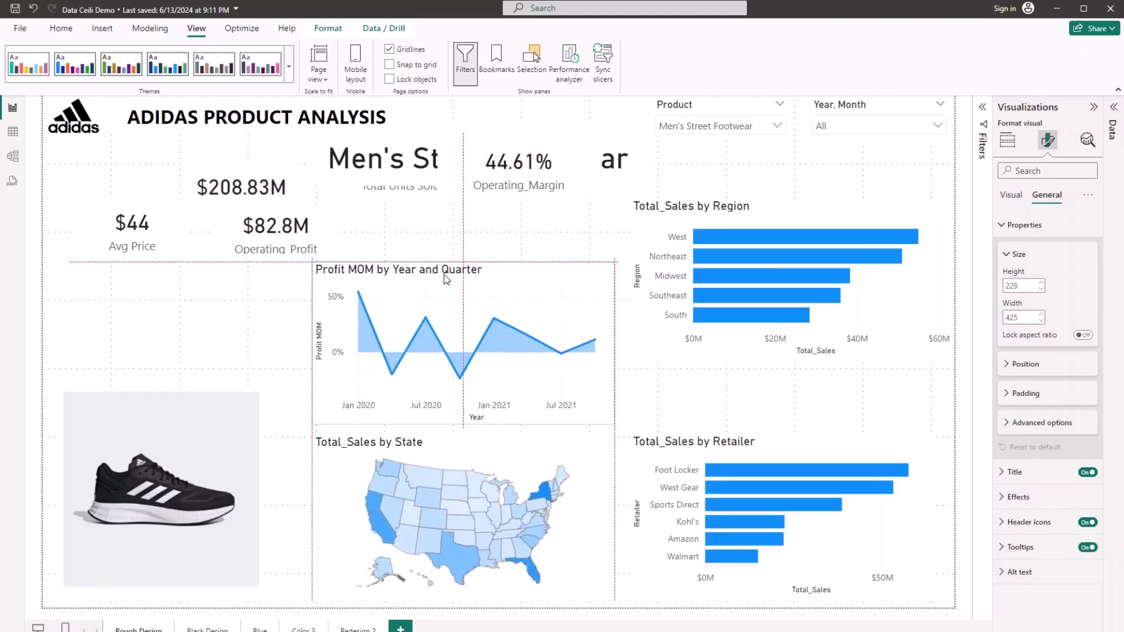
pyautogui.moveTo(703, 242); pyautogui.dragTo(703, 306)
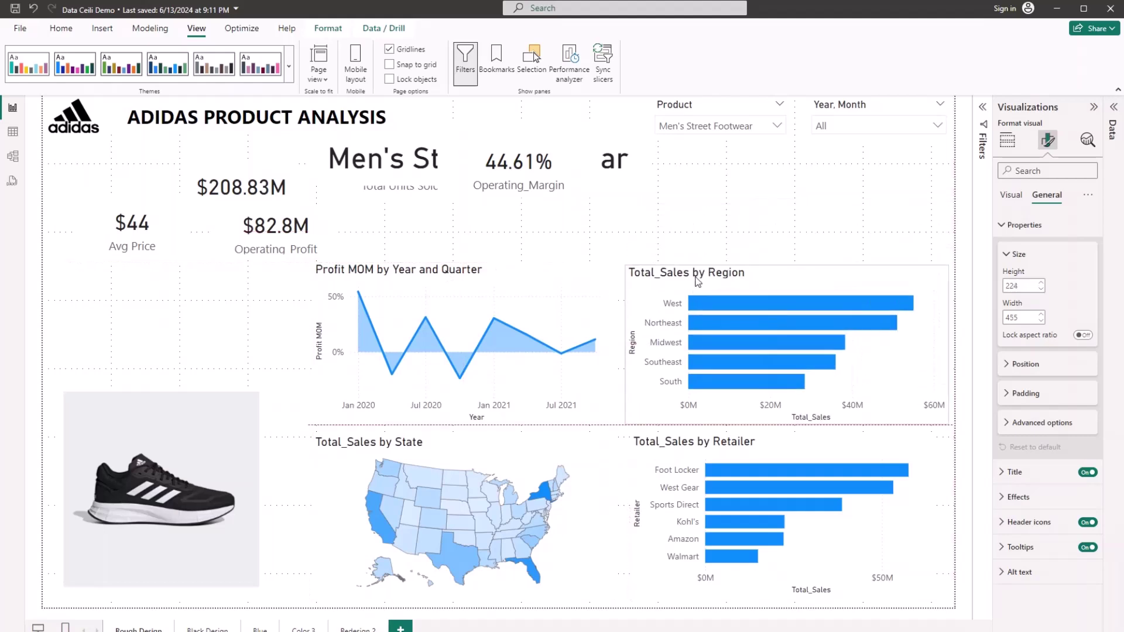
# Set the Total_Sales by Region chart's height to 229 and width to 425.
pyautogui.write('229')
pyautogui.click(1033, 319)
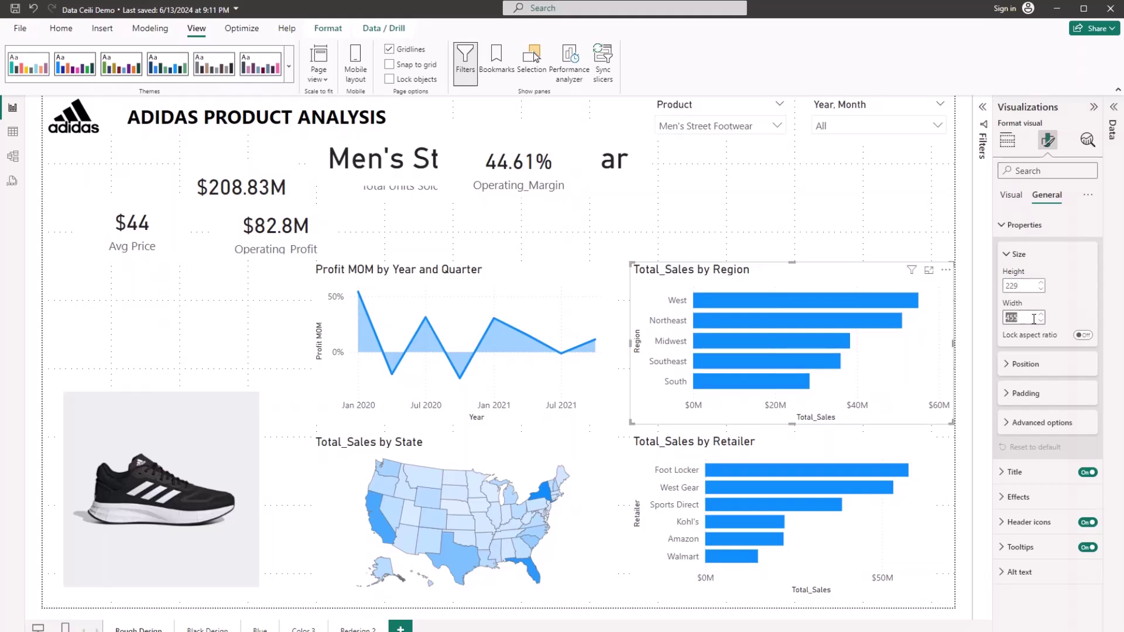
pyautogui.write('425')
pyautogui.press('Return')
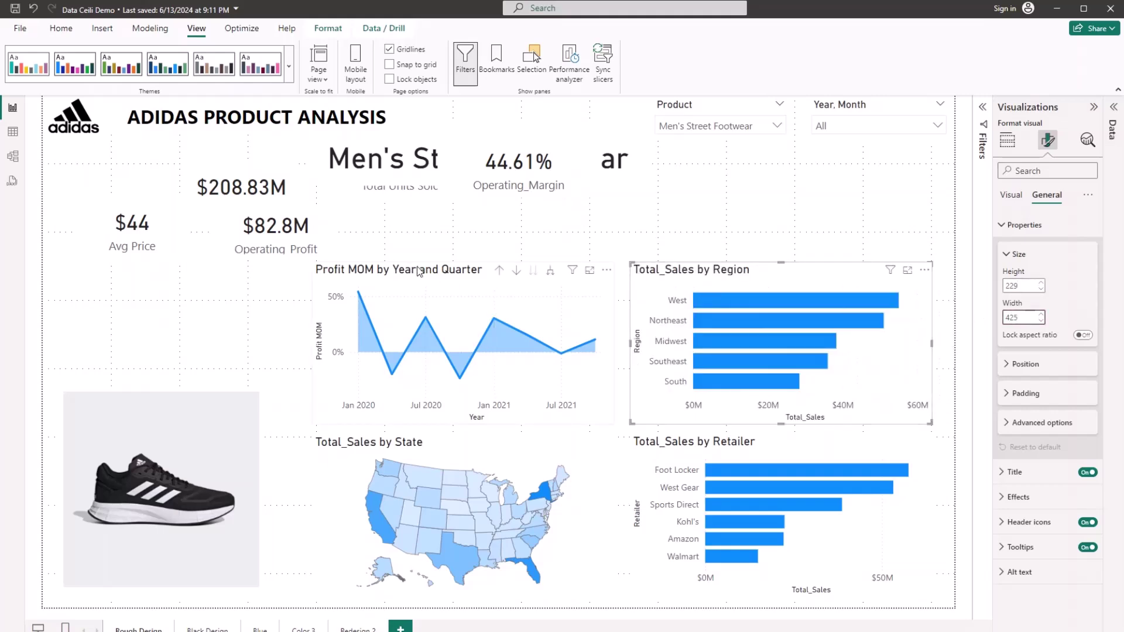
# Move the Profit MOM chart slightly up and align the top edges of it and the Total_Sales by Region chart.
pyautogui.moveTo(476, 274); pyautogui.dragTo(486, 251)
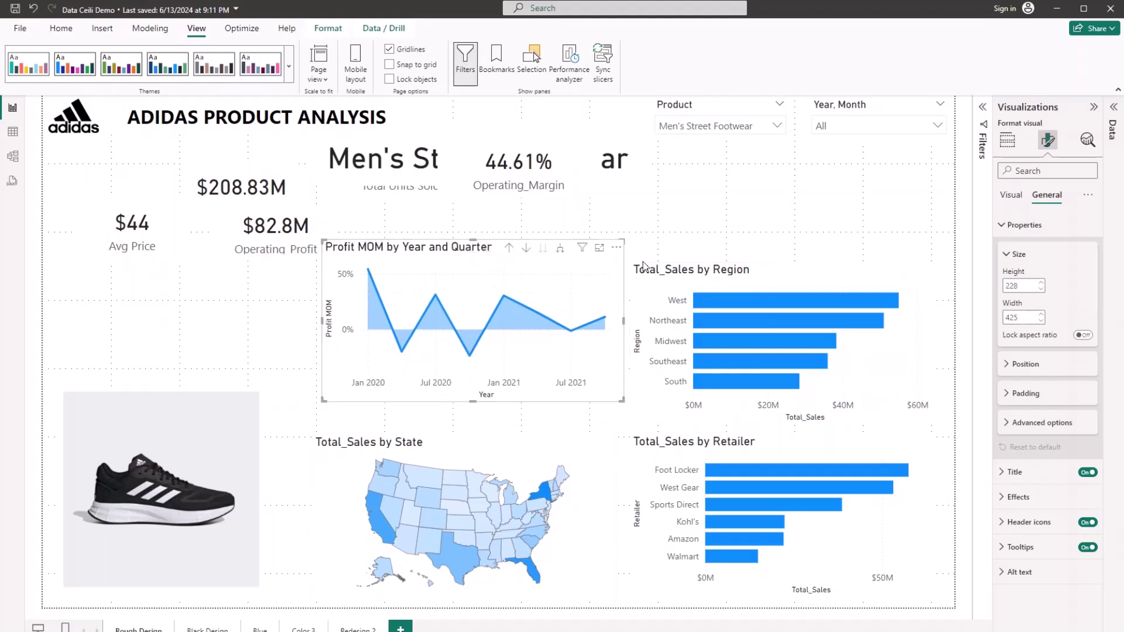
pyautogui.keyDown('ctrl'); pyautogui.click(690, 274); pyautogui.keyUp('ctrl')
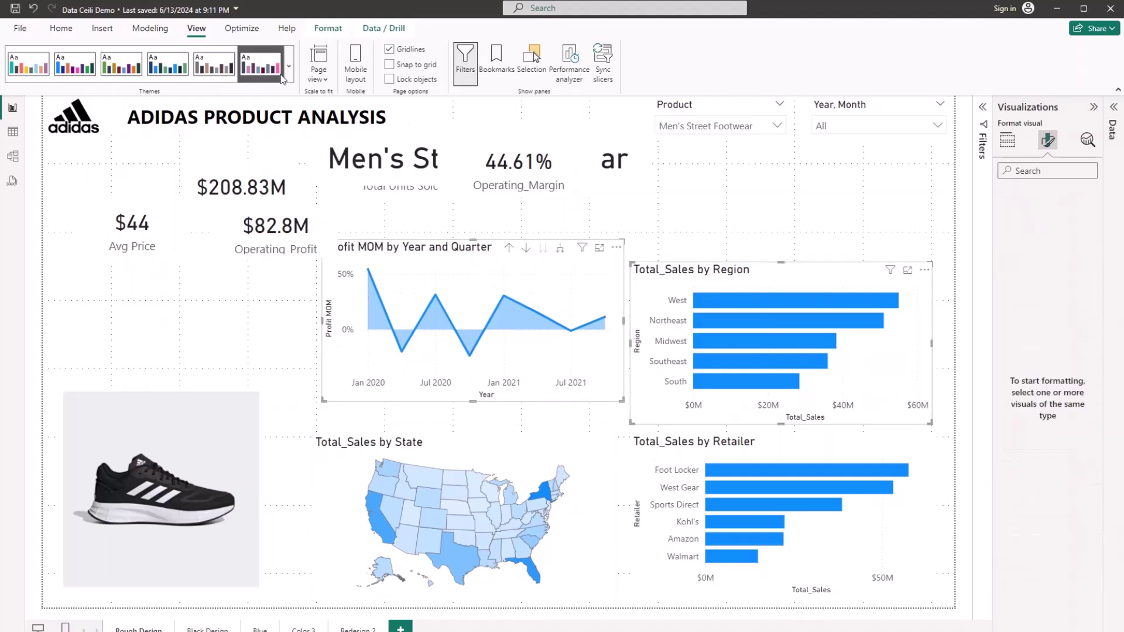
pyautogui.click(328, 30)
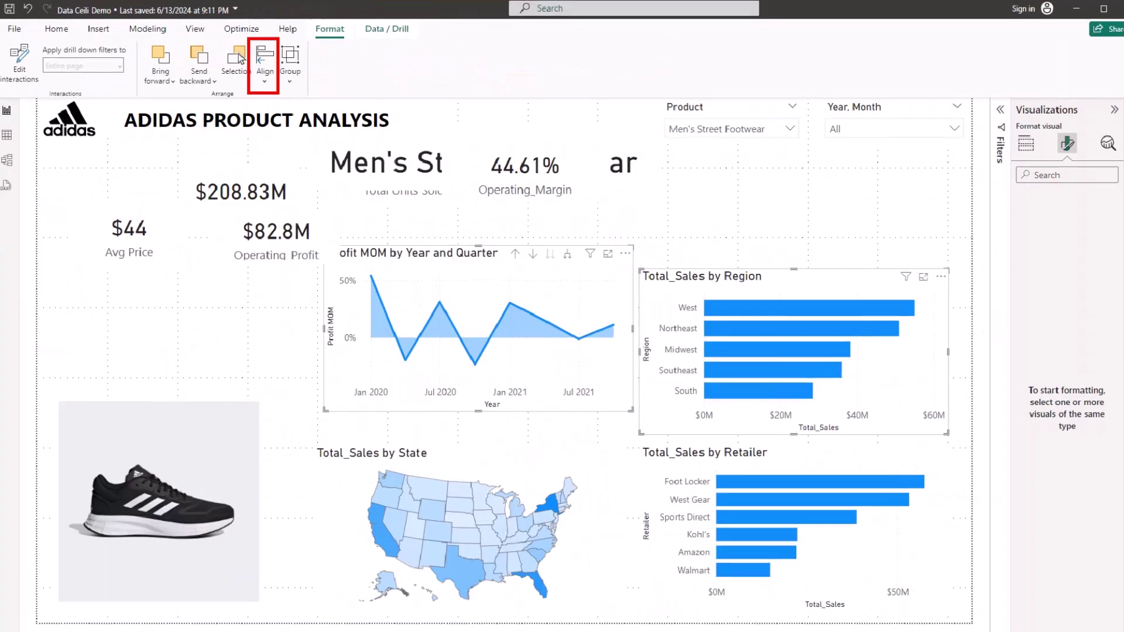
pyautogui.click(265, 66)
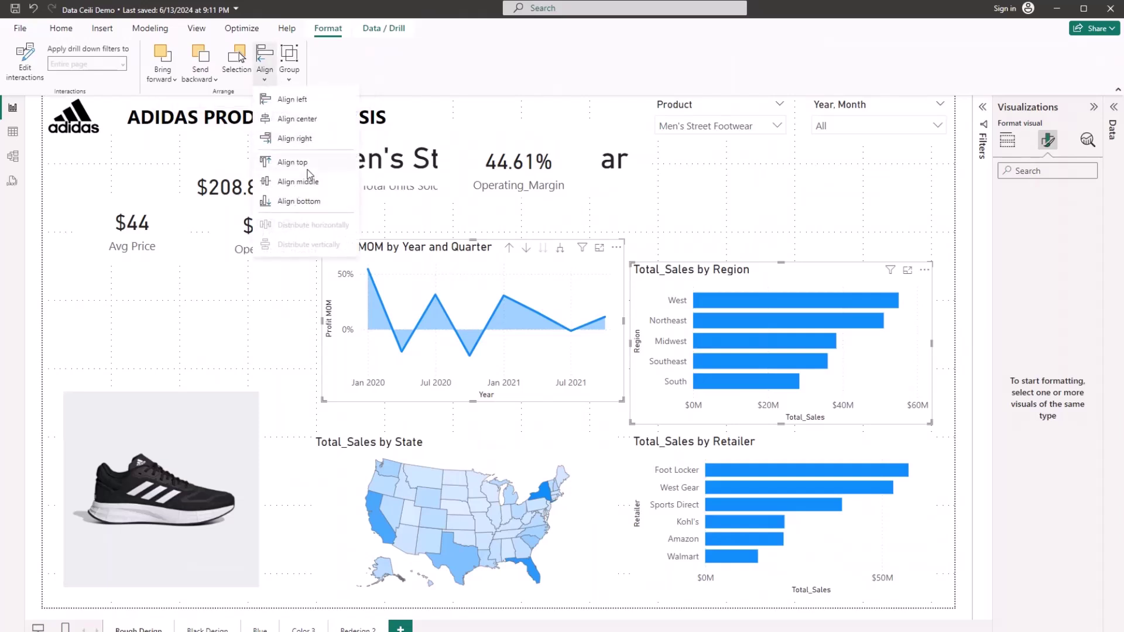
pyautogui.click(309, 165)
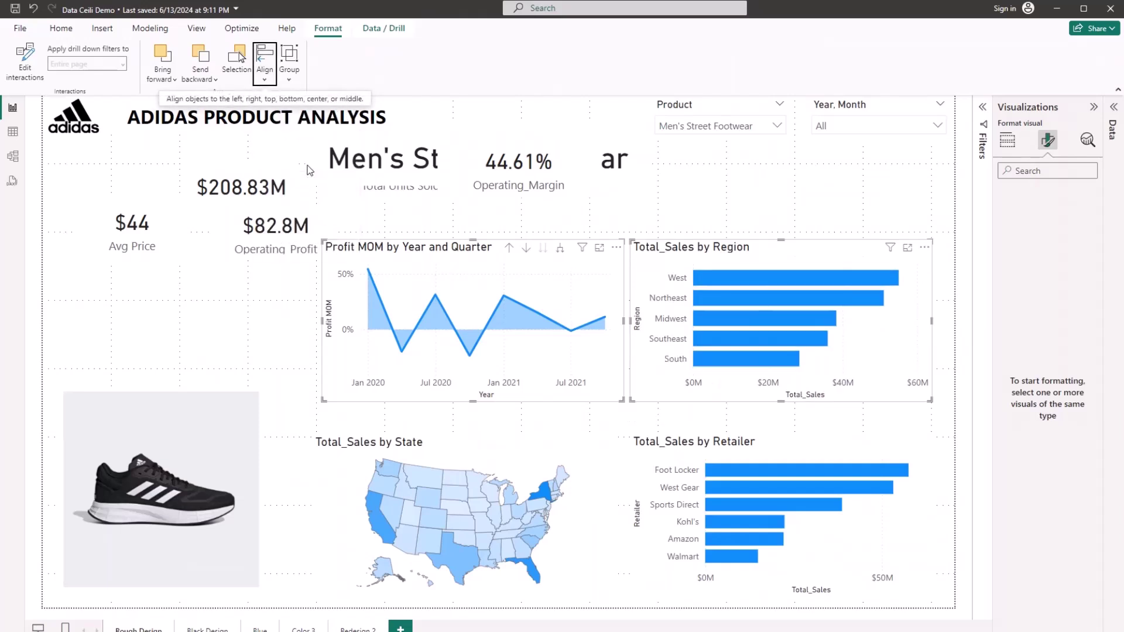
# Align the top edges of the Total_Sales by State map and the Total_Sales by Retailer chart.
pyautogui.click(266, 81)
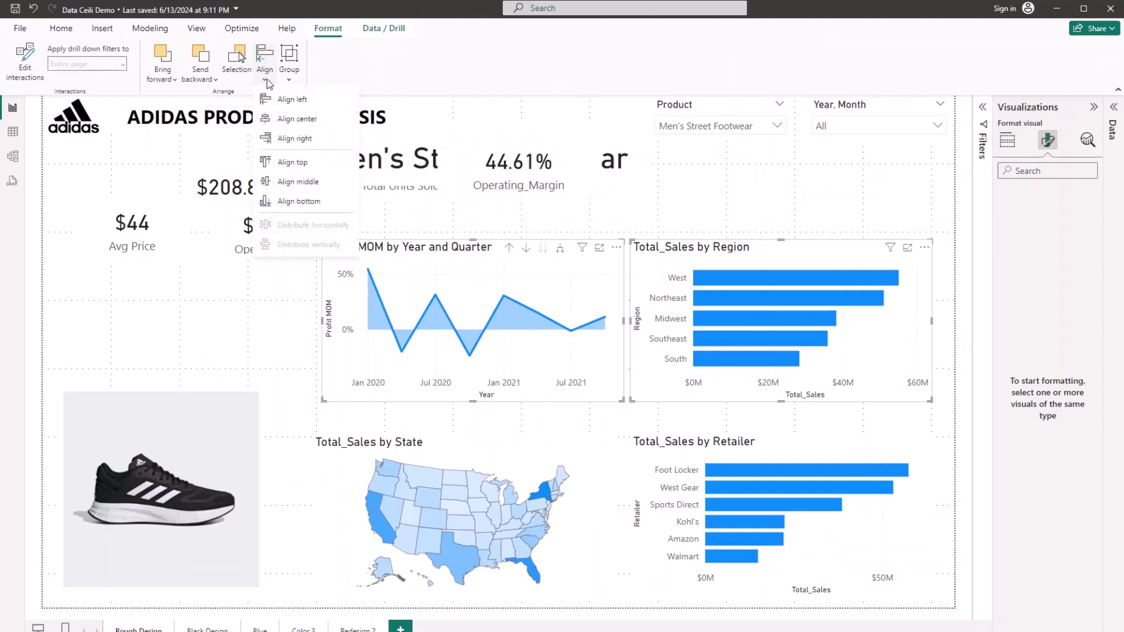
pyautogui.click(442, 449)
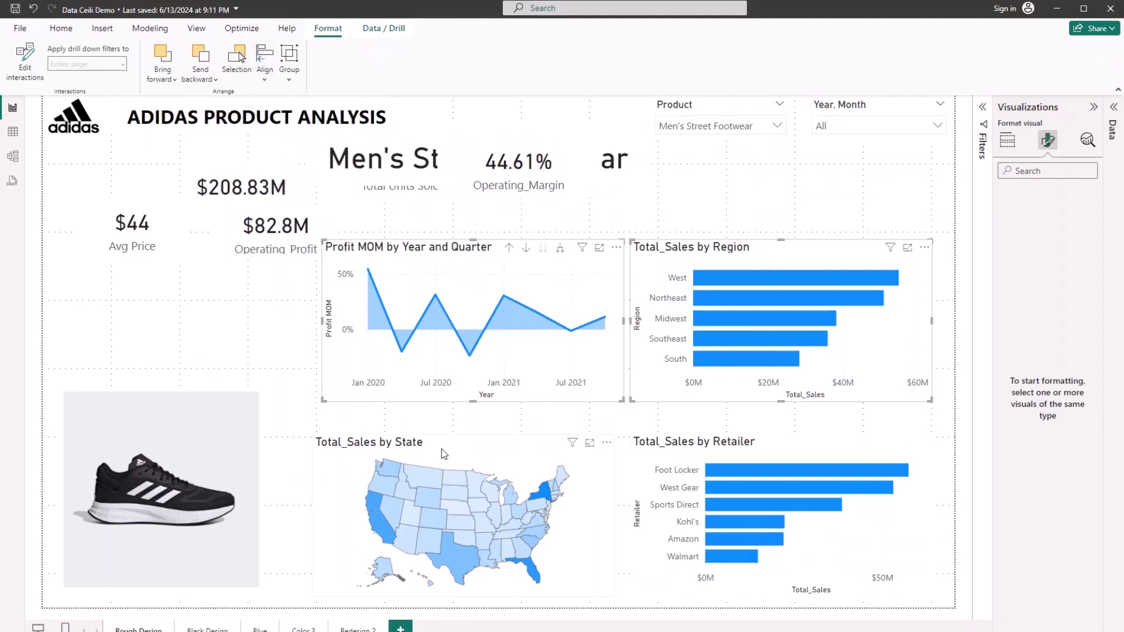
pyautogui.click(442, 449)
pyautogui.keyDown('ctrl'); pyautogui.click(660, 452); pyautogui.keyUp('ctrl')
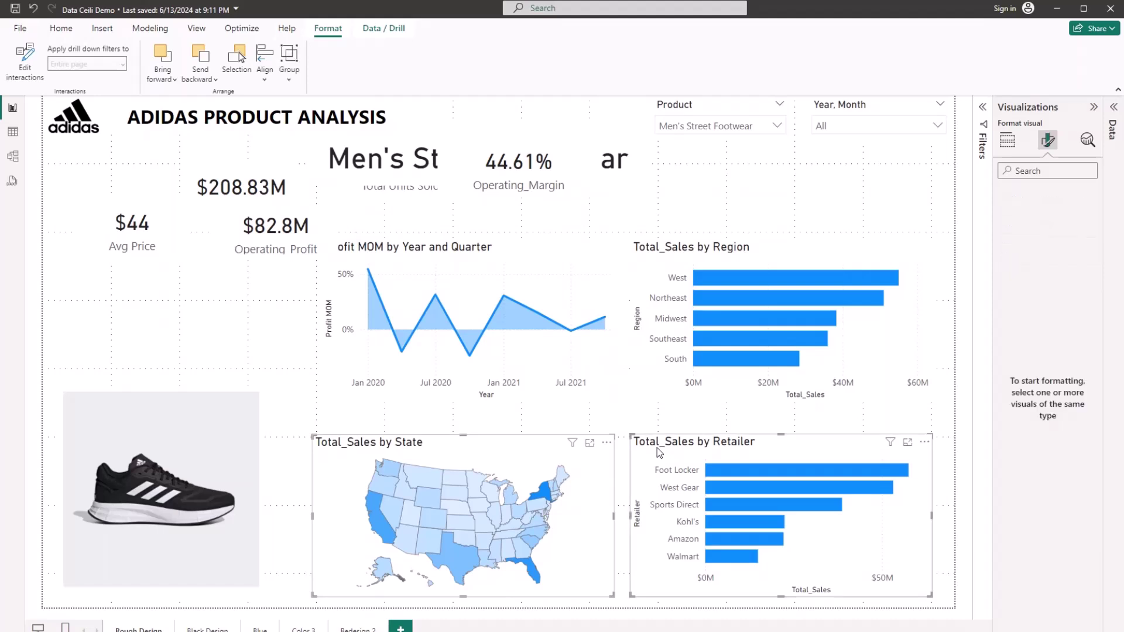
pyautogui.click(265, 77)
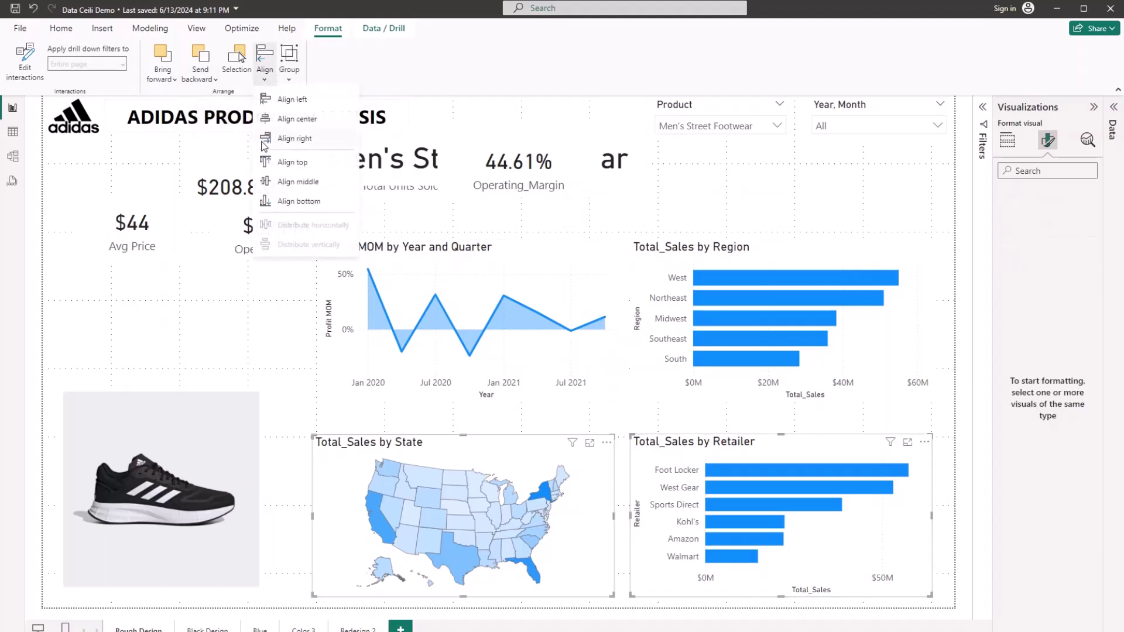
pyautogui.click(303, 164)
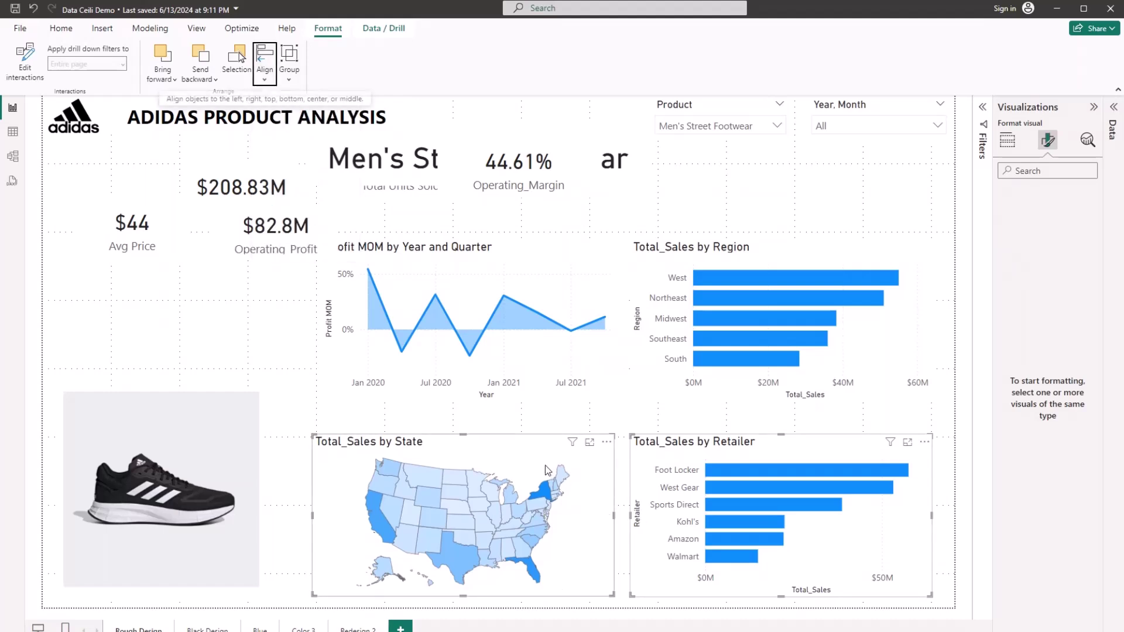
# Move the Total_Sales by State map up closer to the Profit MOM chart and align the left edges of both.
pyautogui.click(548, 441)
pyautogui.moveTo(548, 441); pyautogui.dragTo(562, 426)
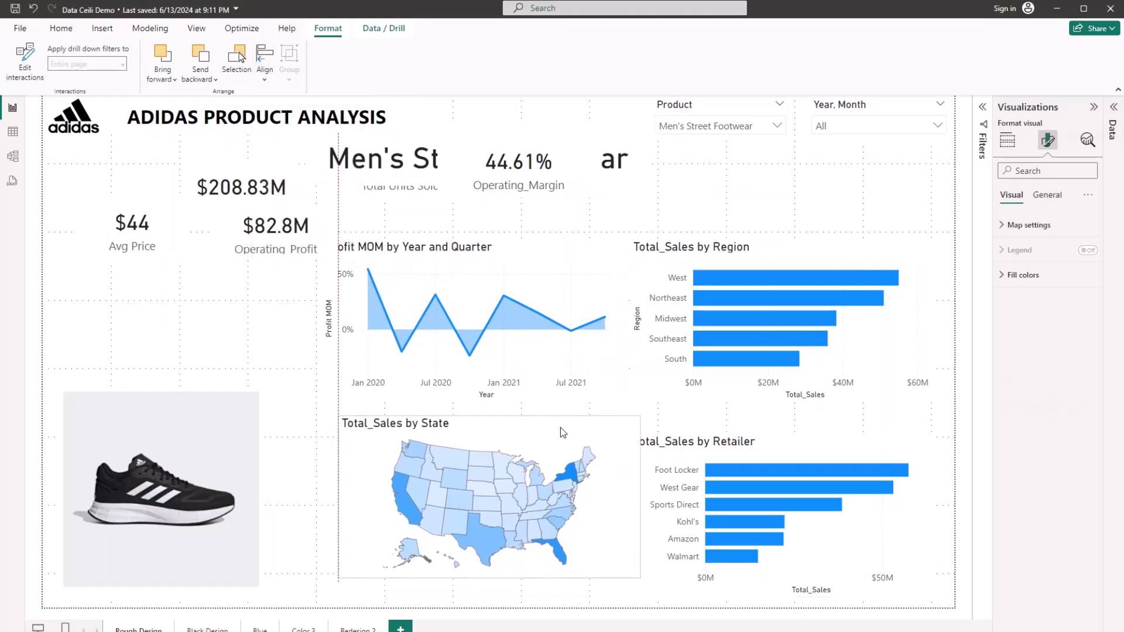
pyautogui.keyDown('ctrl'); pyautogui.click(355, 362); pyautogui.keyUp('ctrl')
pyautogui.click(385, 285)
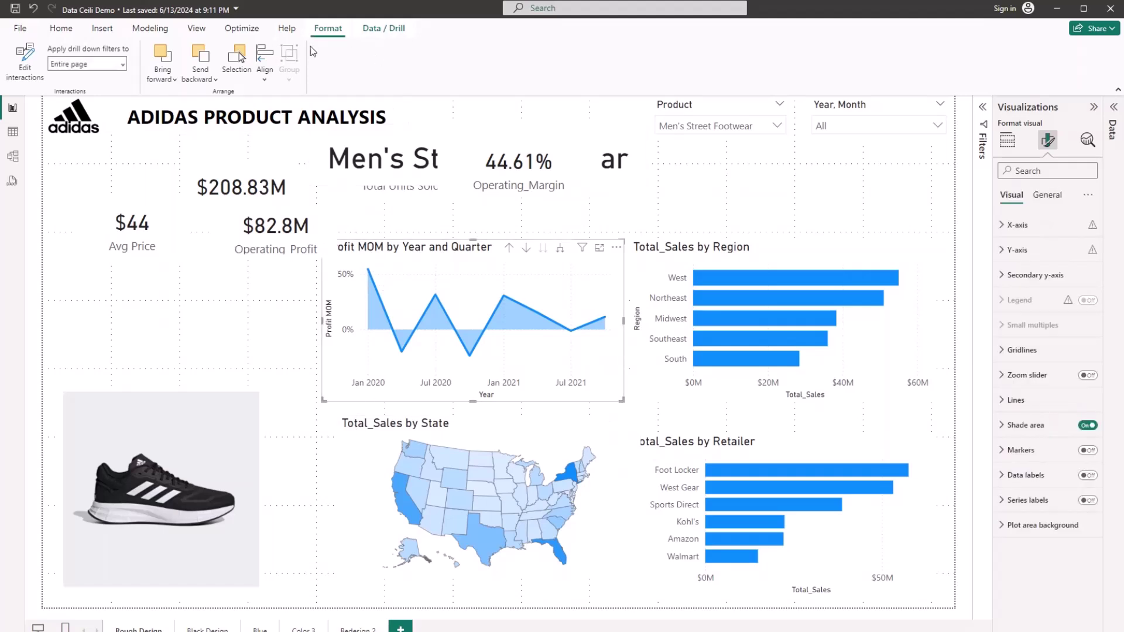
pyautogui.keyDown('ctrl'); pyautogui.click(346, 427); pyautogui.keyUp('ctrl')
pyautogui.click(265, 61)
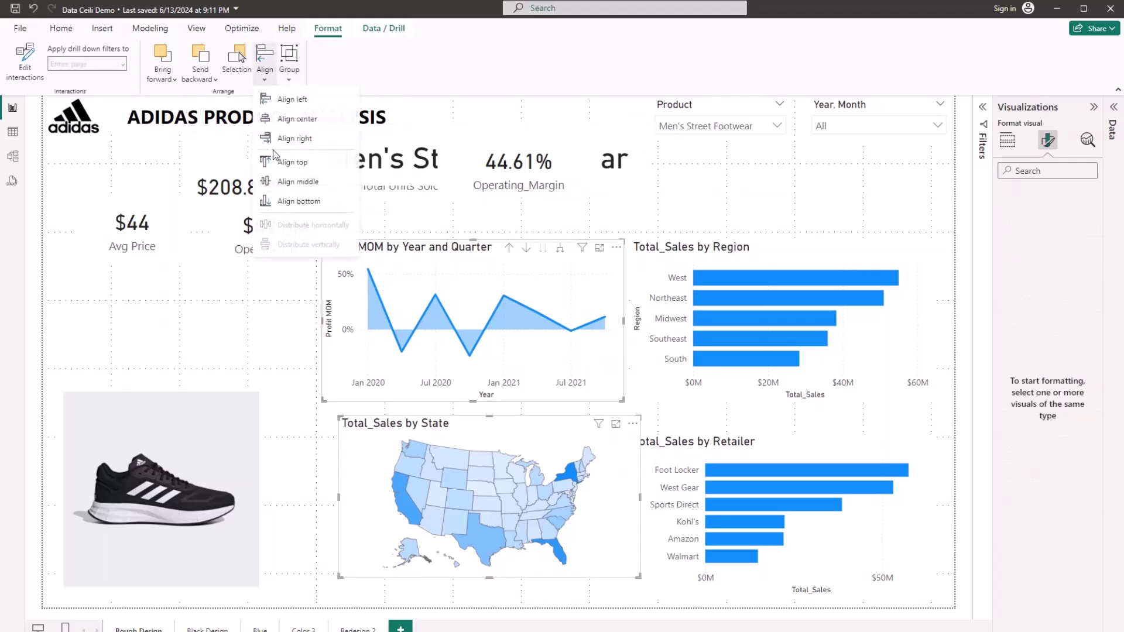
pyautogui.click(322, 105)
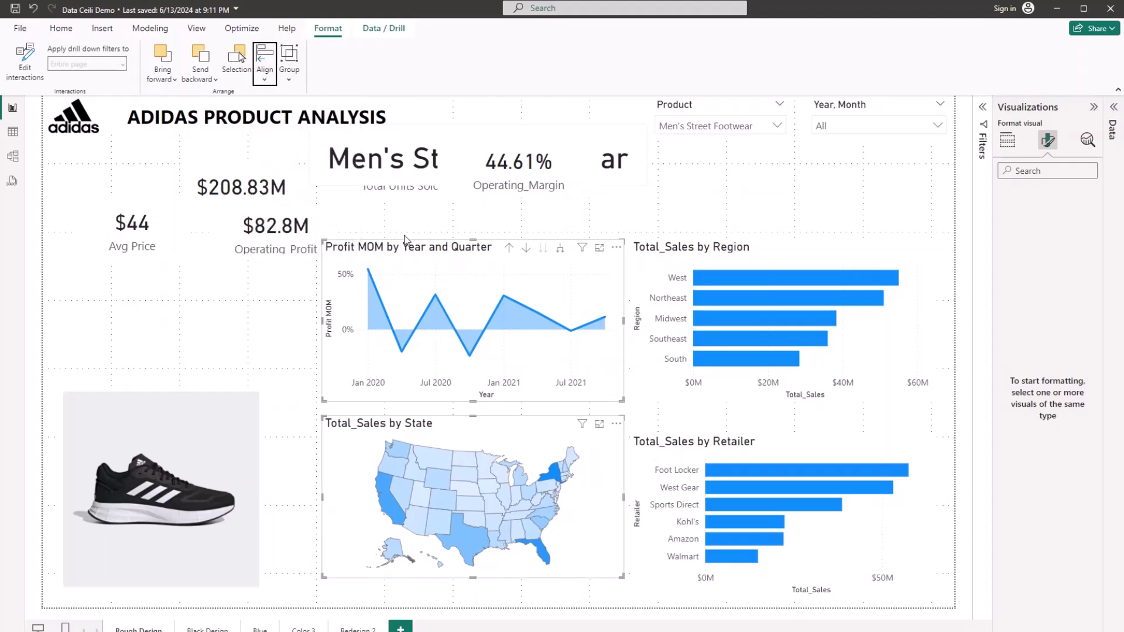
# Align the left edges of the Total_Sales by Region and Total_Sales by Retailer charts.
pyautogui.click(666, 367)
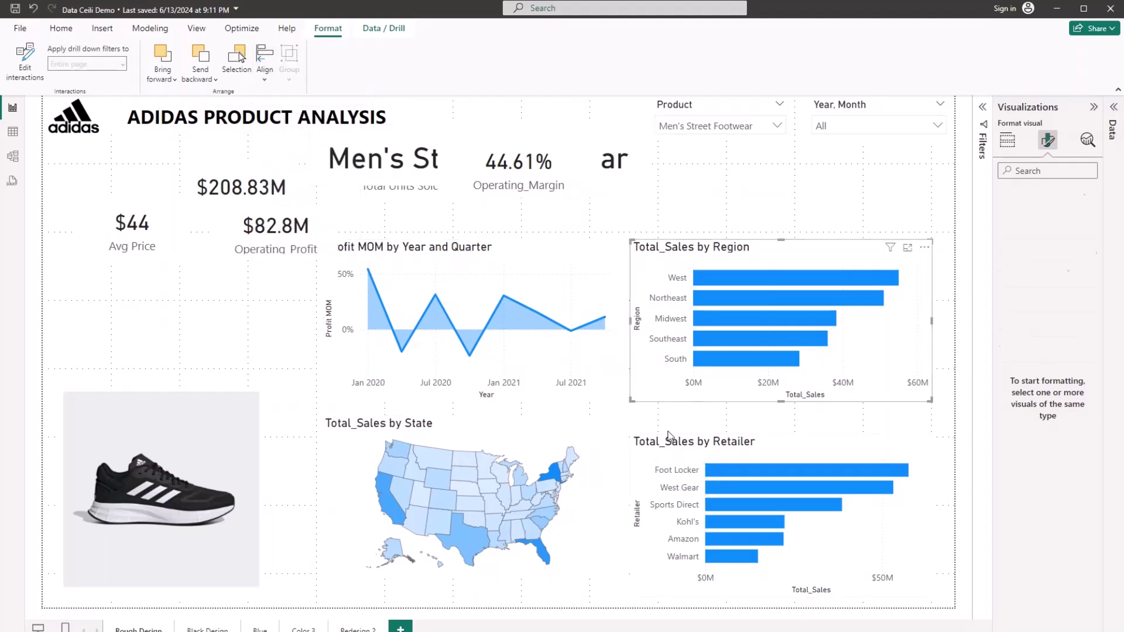
pyautogui.keyDown('ctrl'); pyautogui.click(672, 449); pyautogui.keyUp('ctrl')
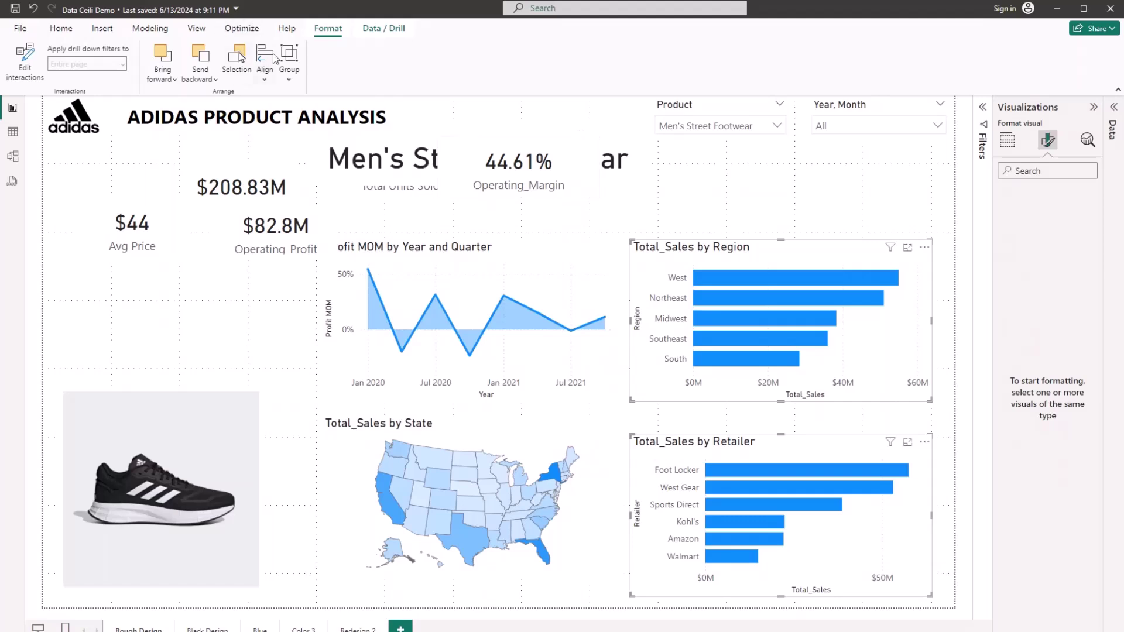
pyautogui.click(265, 75)
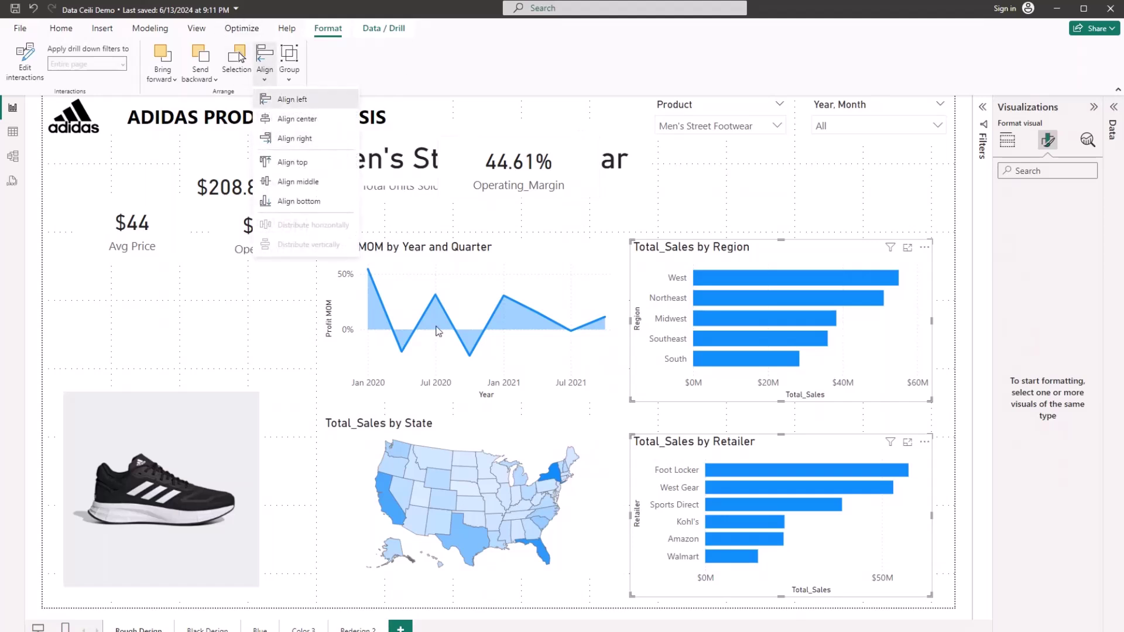
pyautogui.click(294, 100)
# Align the top of the Total_Sales by Retailer chart with the top of the raised State map.
pyautogui.click(591, 451)
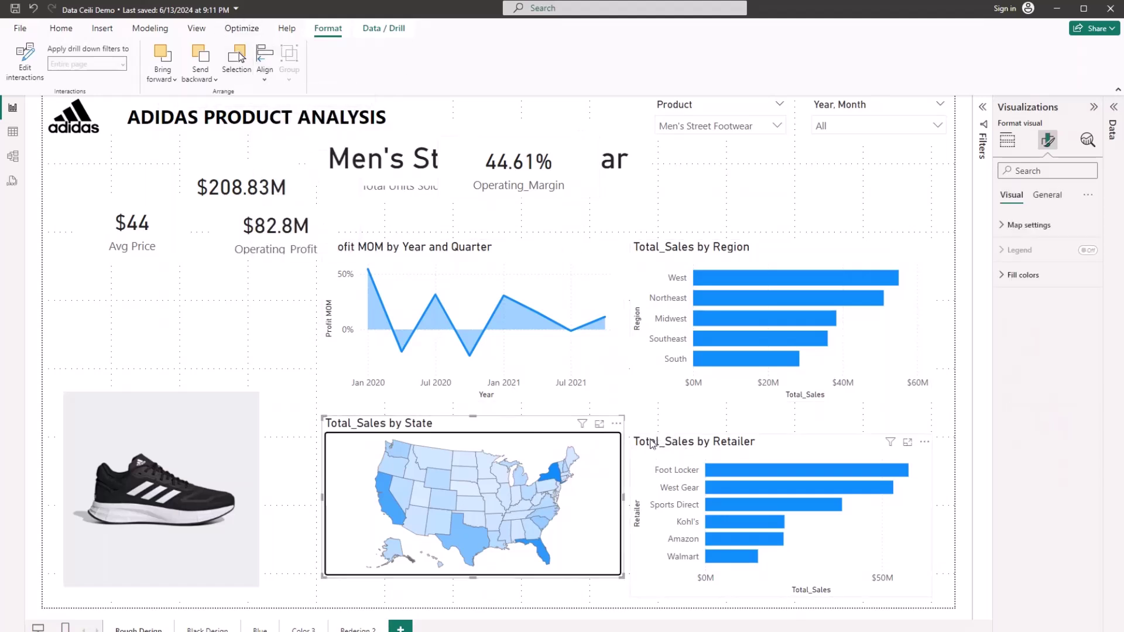
pyautogui.keyDown('ctrl'); pyautogui.click(687, 453); pyautogui.keyUp('ctrl')
pyautogui.click(263, 79)
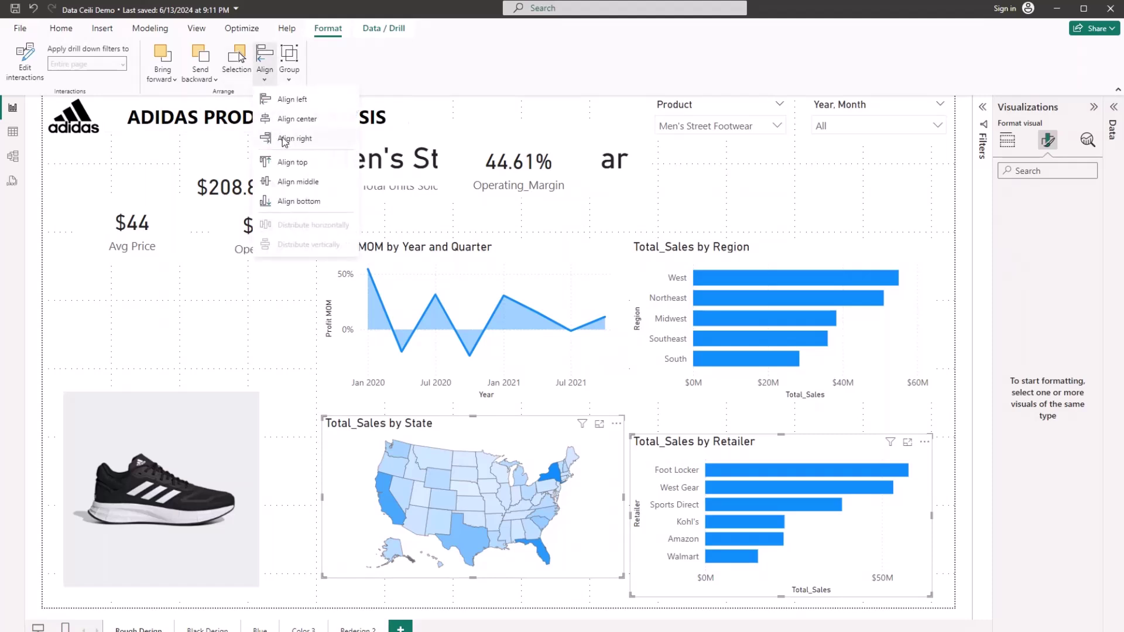
pyautogui.click(307, 163)
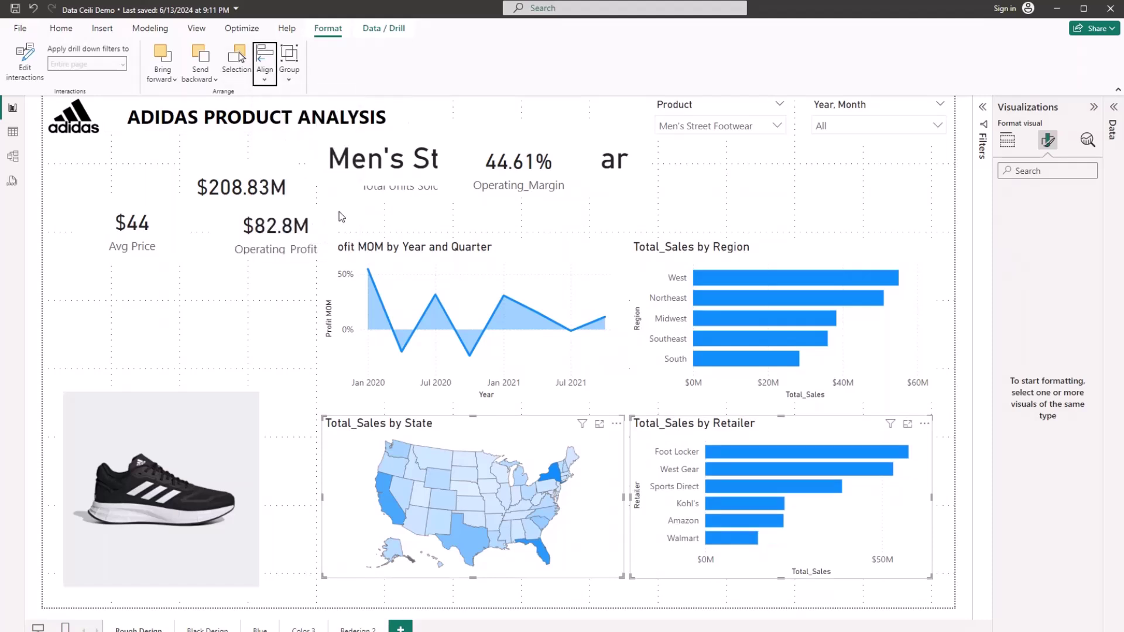
pyautogui.click(737, 214)
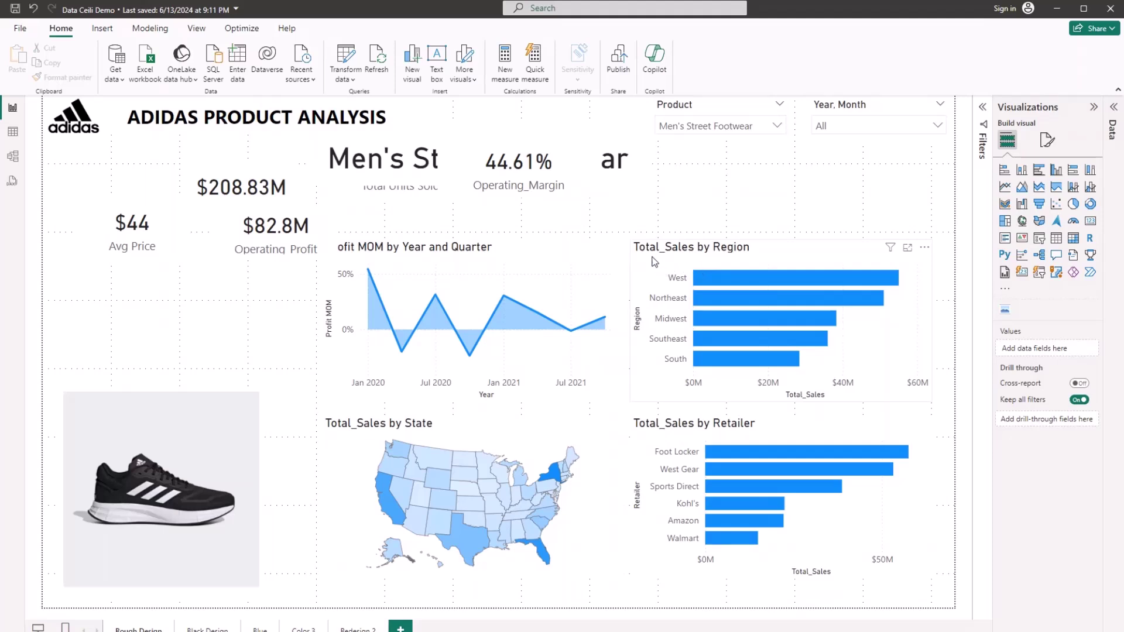
# Delete the large Men's Street Footwear card that overlaps the KPI cards.
pyautogui.click(393, 168)
pyautogui.moveTo(399, 164); pyautogui.dragTo(173, 347)
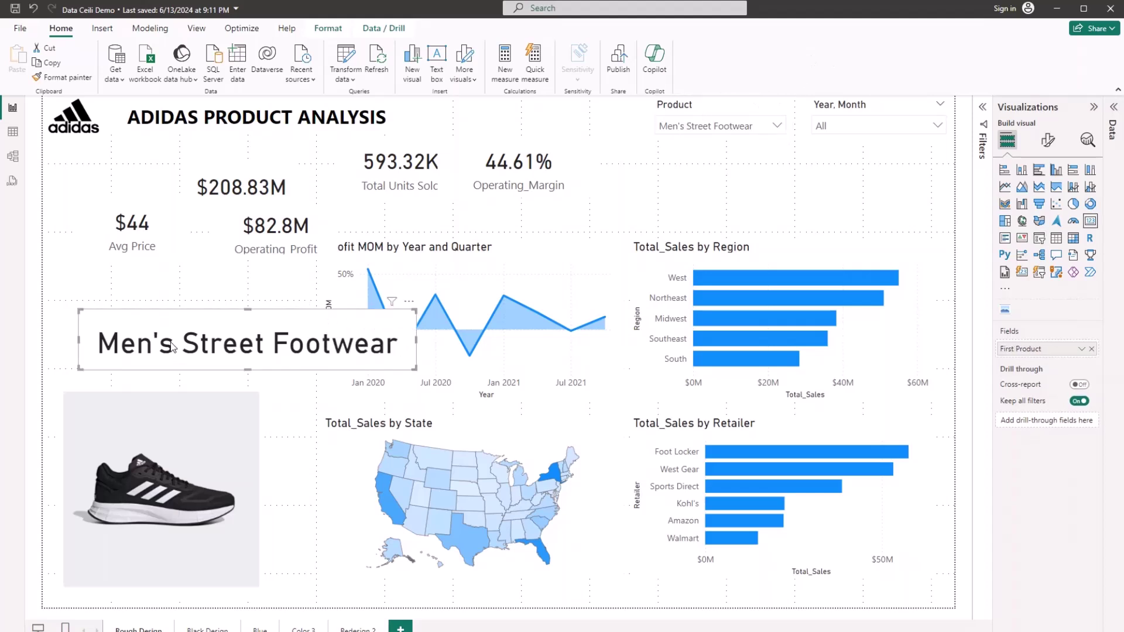
pyautogui.press('Delete')
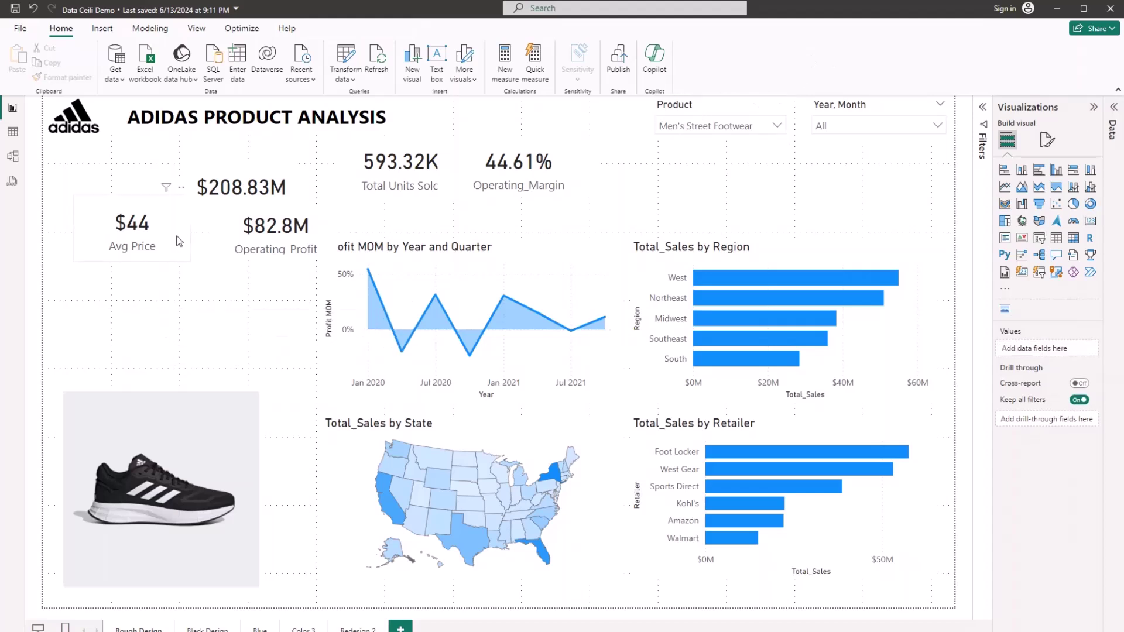
# Spread out the KPI row by moving the Operating_Profit card to its far right end and the Avg Price card up beneath the logo.
pyautogui.click(302, 208)
pyautogui.moveTo(266, 244); pyautogui.dragTo(743, 185)
pyautogui.moveTo(117, 213); pyautogui.dragTo(135, 194)
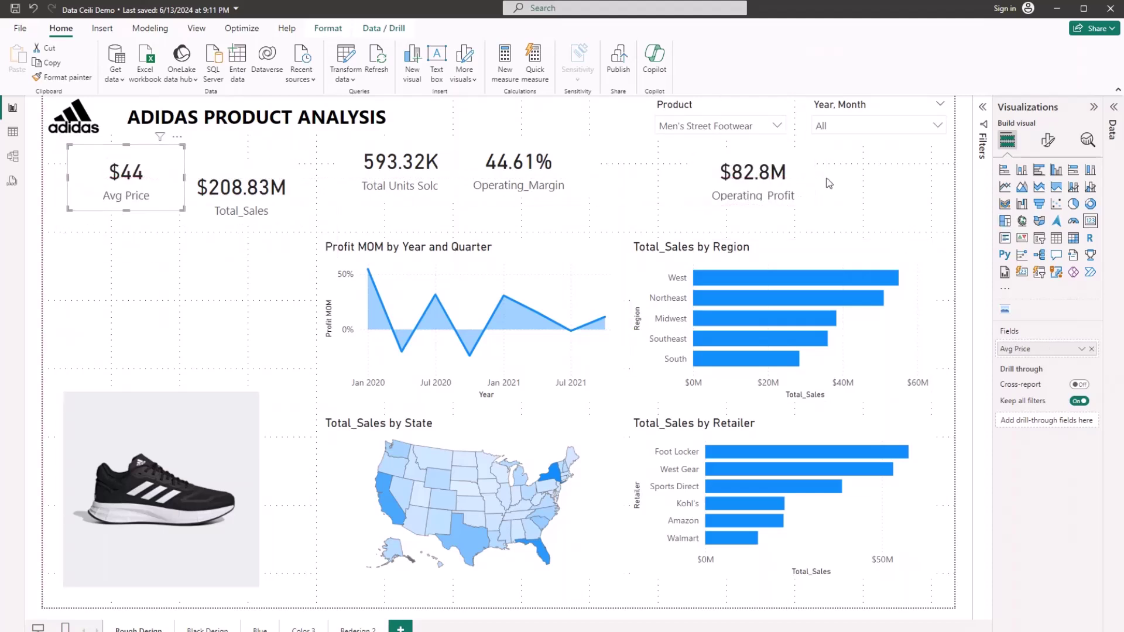
pyautogui.moveTo(755, 179); pyautogui.dragTo(848, 180)
pyautogui.keyDown('ctrl'); pyautogui.click(490, 179); pyautogui.keyUp('ctrl')
# Align the top edges of the Avg Price, Total_Sales, Total Units Sold, Operating_Margin and Operating_Profit cards.
pyautogui.click(772, 195)
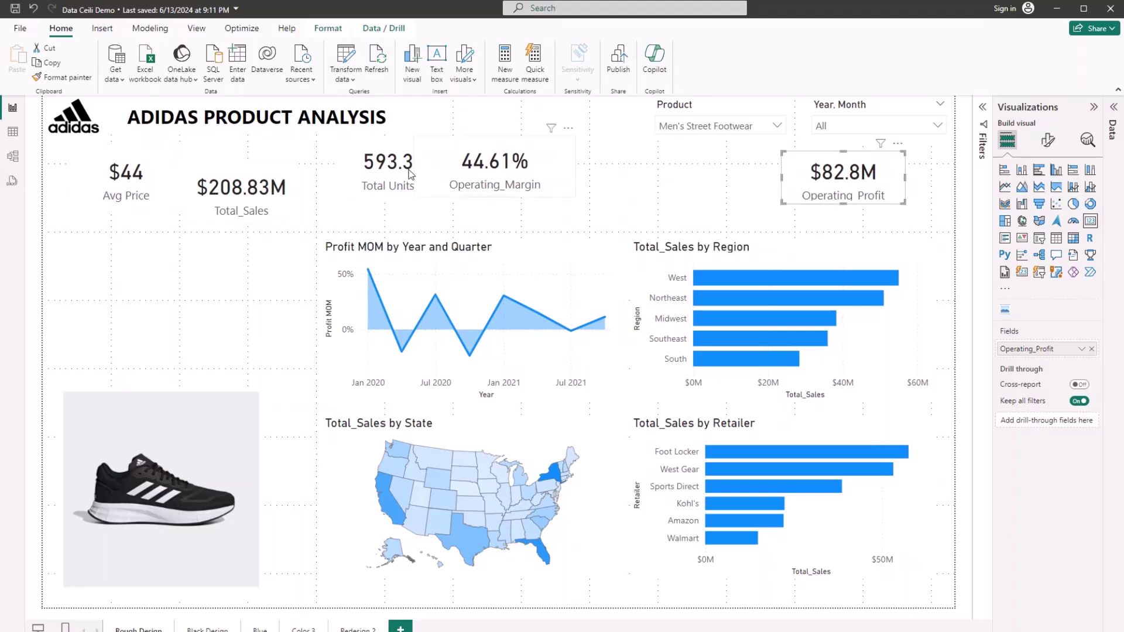
pyautogui.keyDown('ctrl'); pyautogui.click(415, 173); pyautogui.keyUp('ctrl')
pyautogui.keyDown('ctrl'); pyautogui.click(372, 178); pyautogui.keyUp('ctrl')
pyautogui.keyDown('ctrl'); pyautogui.click(212, 202); pyautogui.keyUp('ctrl')
pyautogui.keyDown('ctrl'); pyautogui.click(111, 185); pyautogui.keyUp('ctrl')
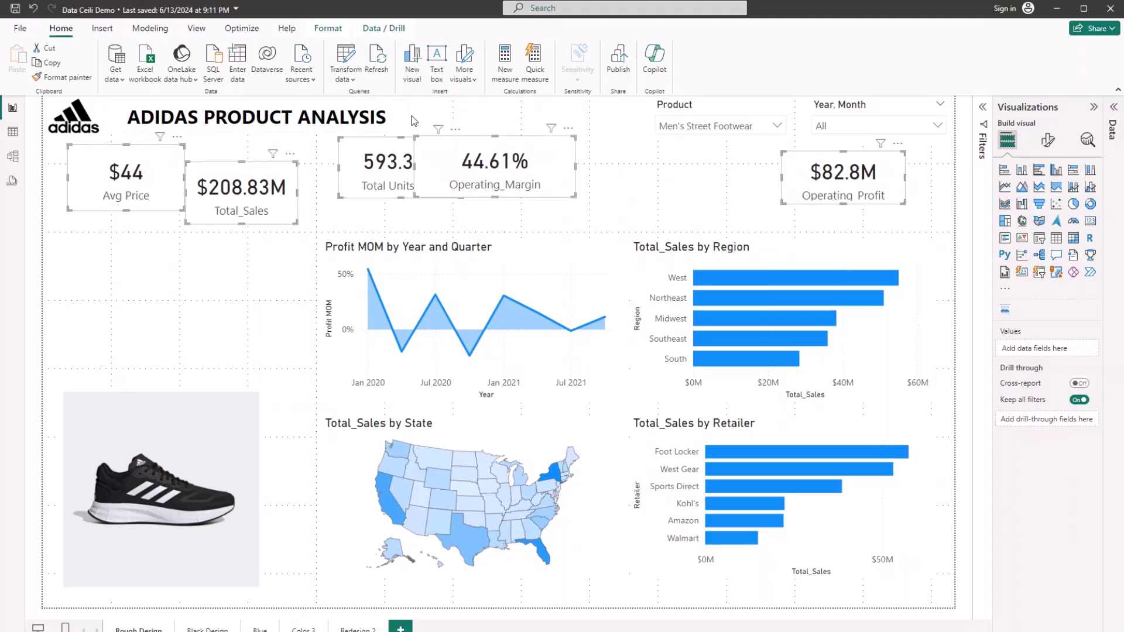
pyautogui.click(335, 32)
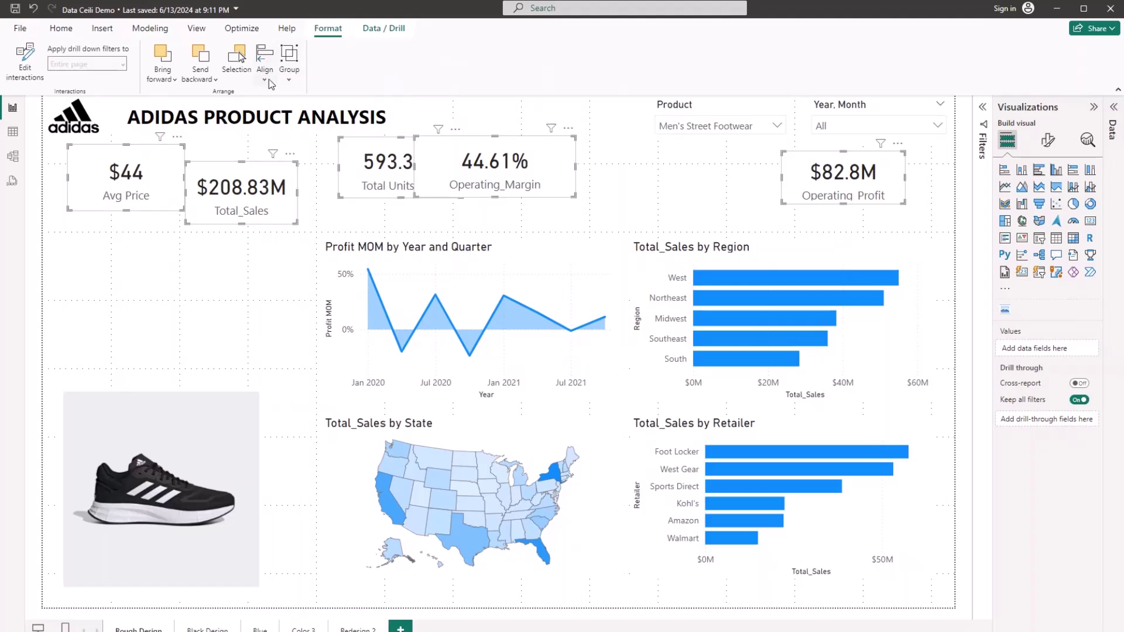
pyautogui.click(268, 78)
pyautogui.click(294, 162)
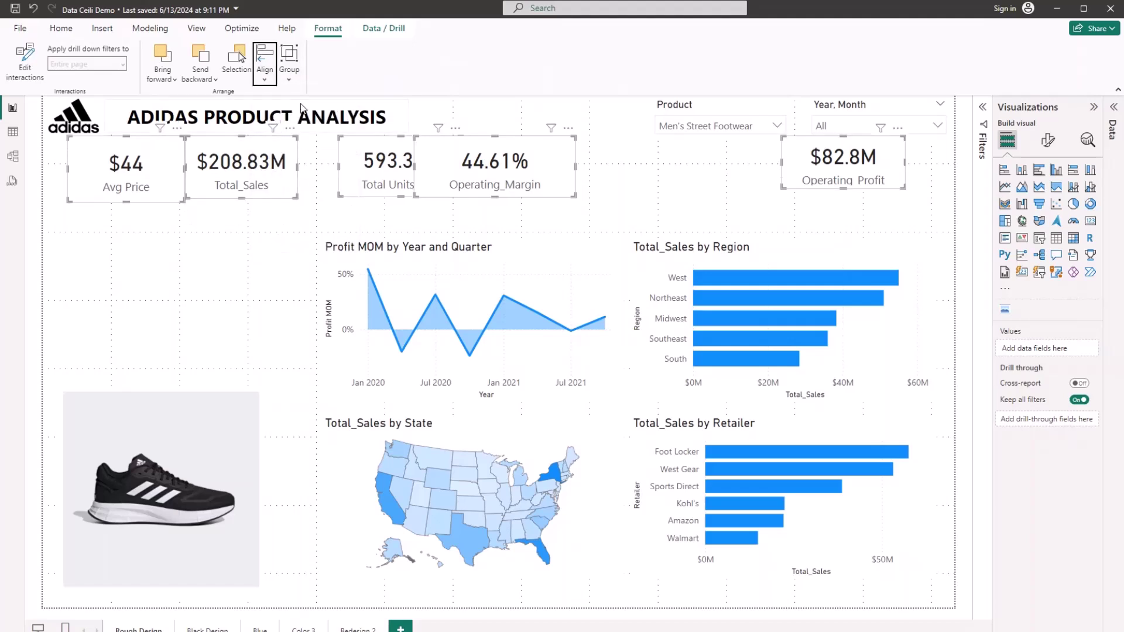
# Distribute the five KPI cards horizontally with even spacing.
pyautogui.click(275, 78)
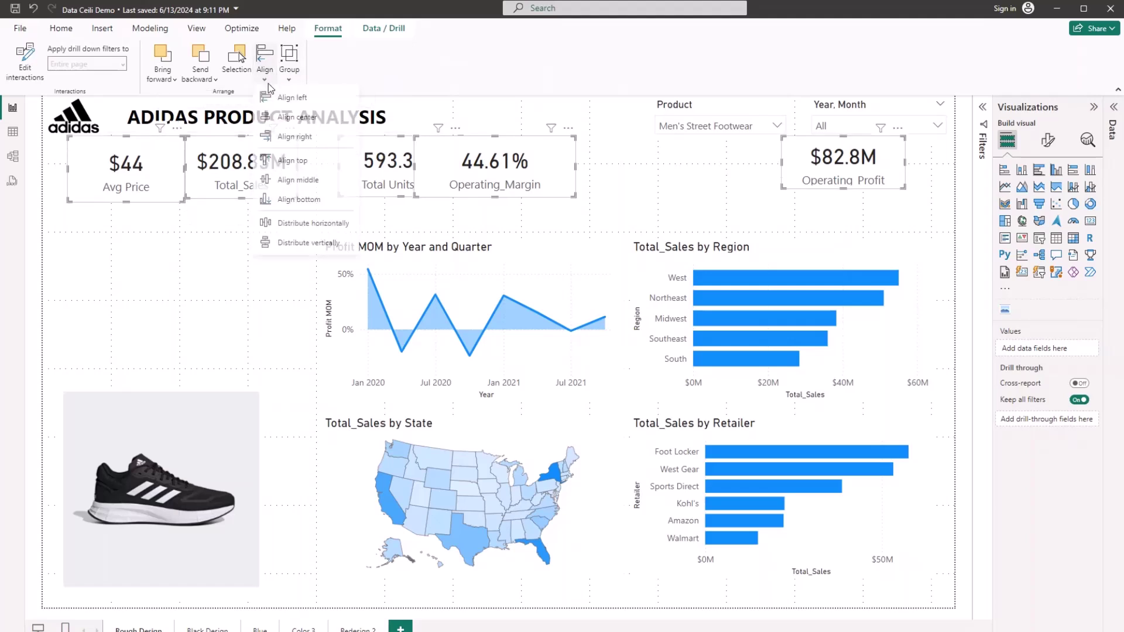
pyautogui.click(332, 227)
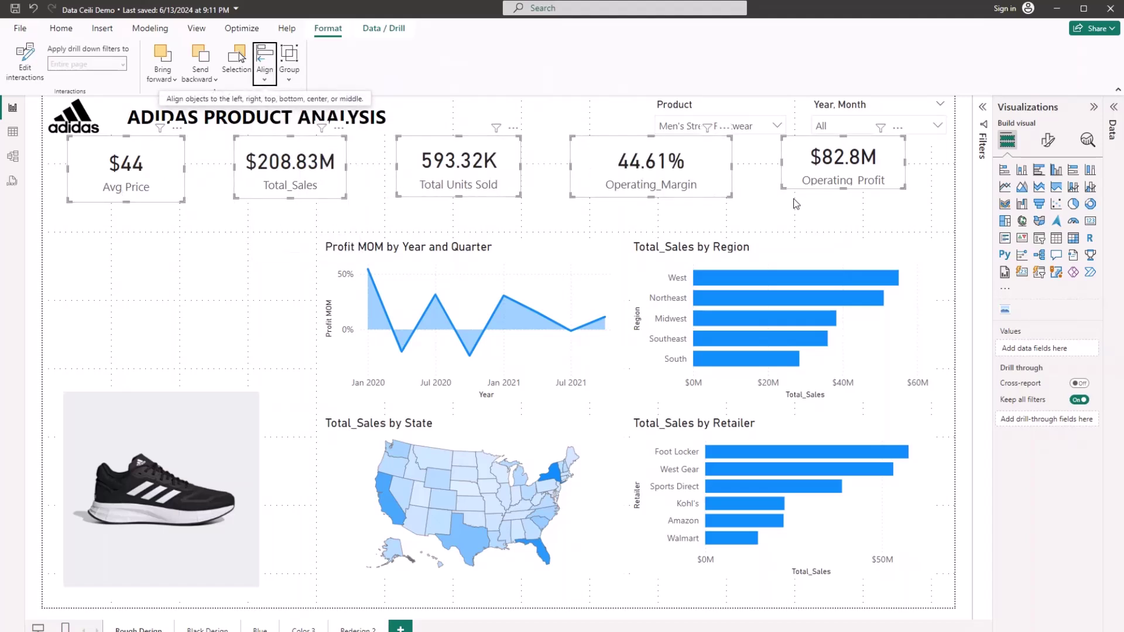
pyautogui.click(742, 205)
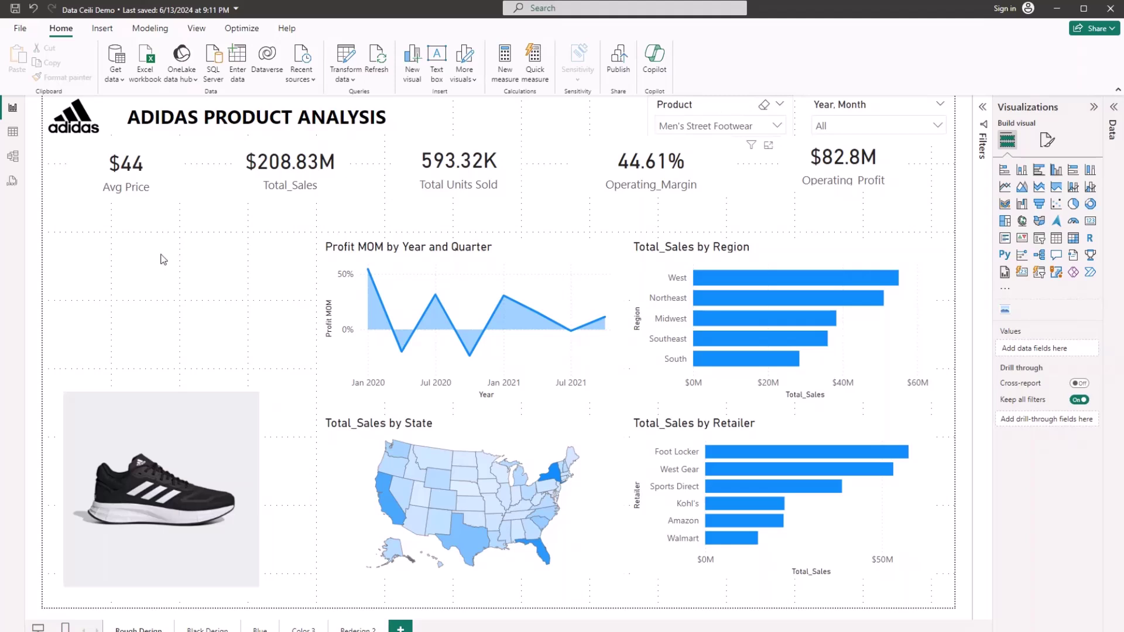
# Move the Product slicer beneath the Avg Price card and set its style to Tile.
pyautogui.moveTo(180, 255); pyautogui.dragTo(141, 240)
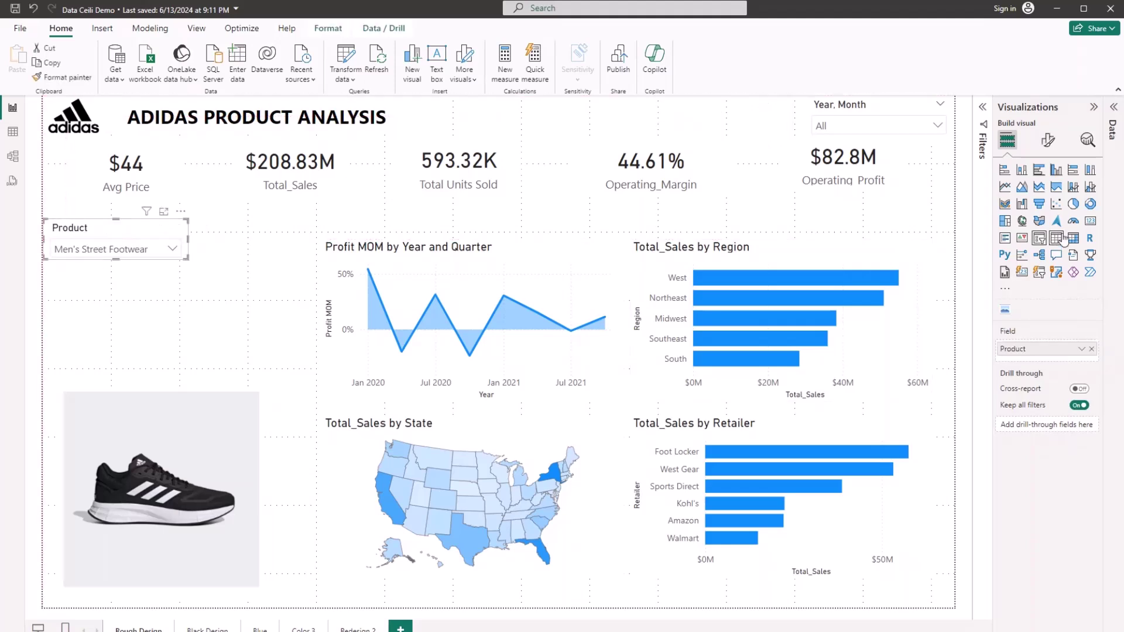
pyautogui.click(983, 124)
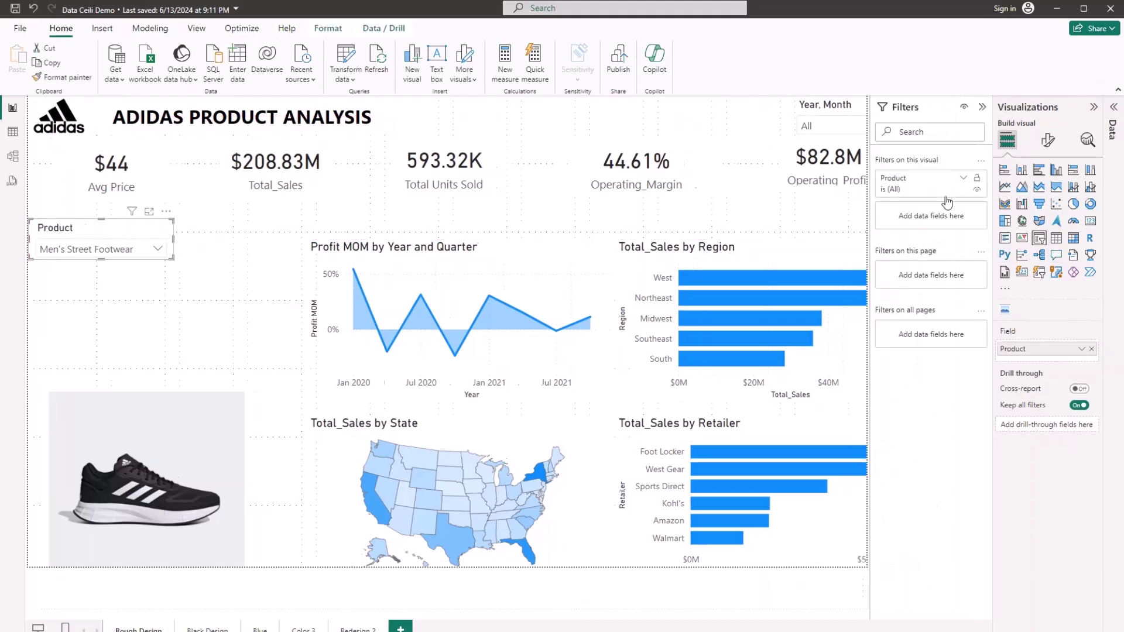
pyautogui.click(1049, 140)
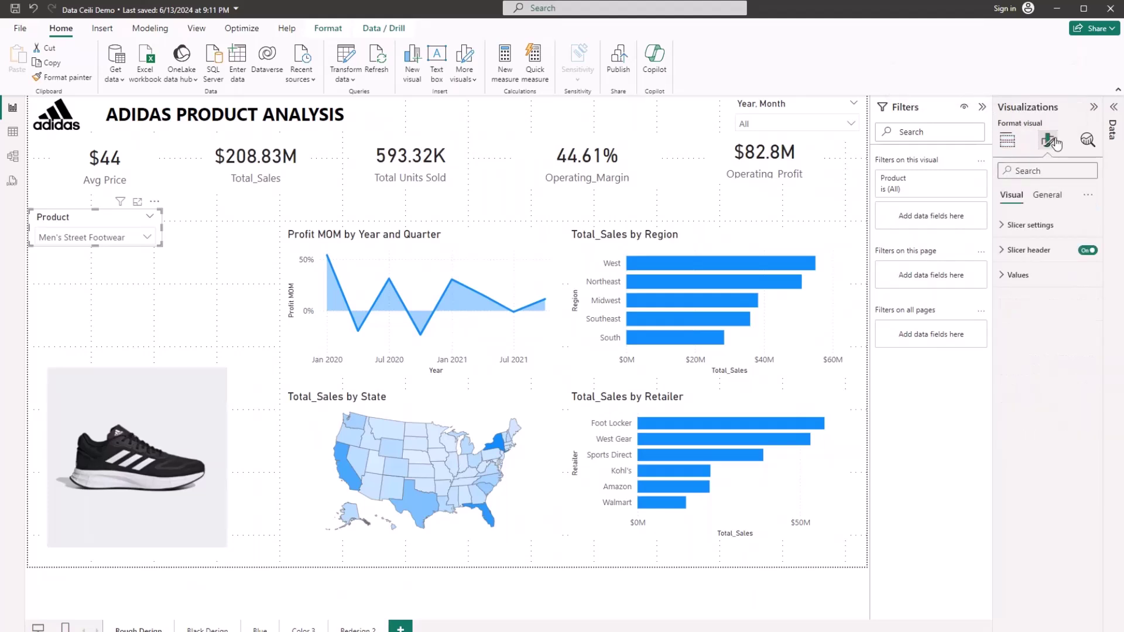
pyautogui.click(983, 110)
pyautogui.click(1030, 225)
pyautogui.click(1047, 285)
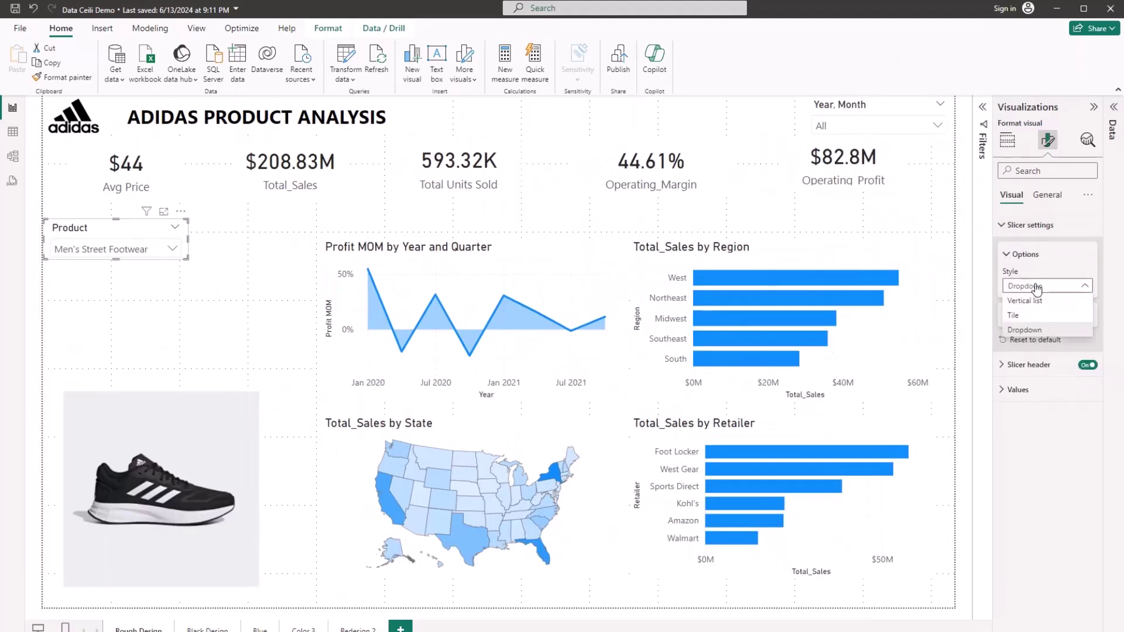
pyautogui.click(1027, 316)
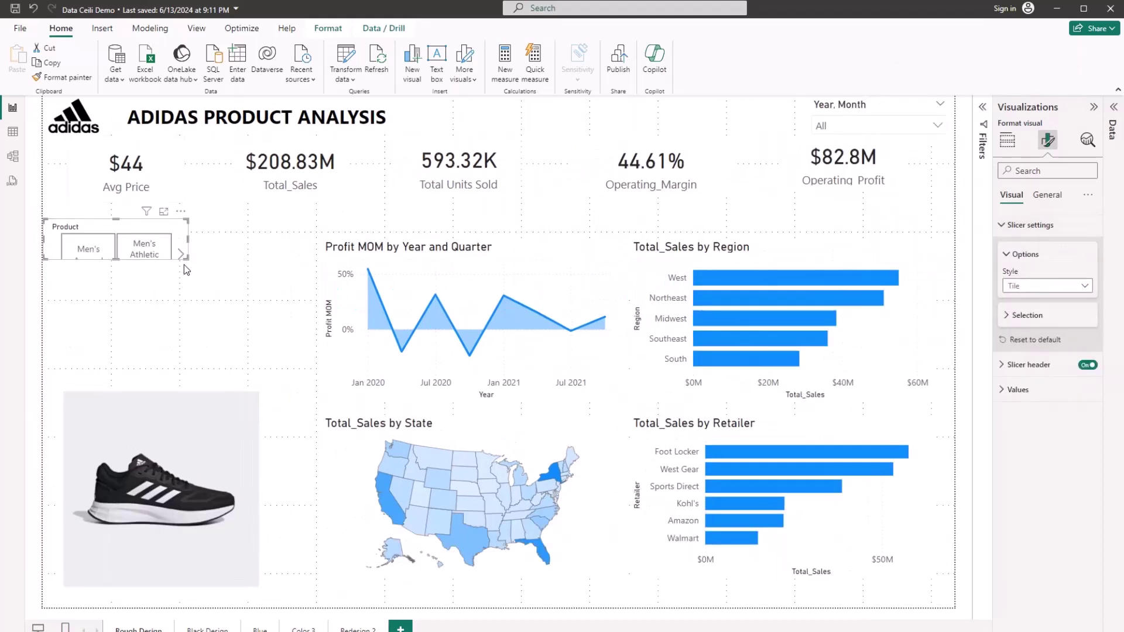
# Enlarge the Product slicer with its header turned off, and enlarge the shoe image to fill the space below it.
pyautogui.moveTo(183, 257); pyautogui.dragTo(298, 286)
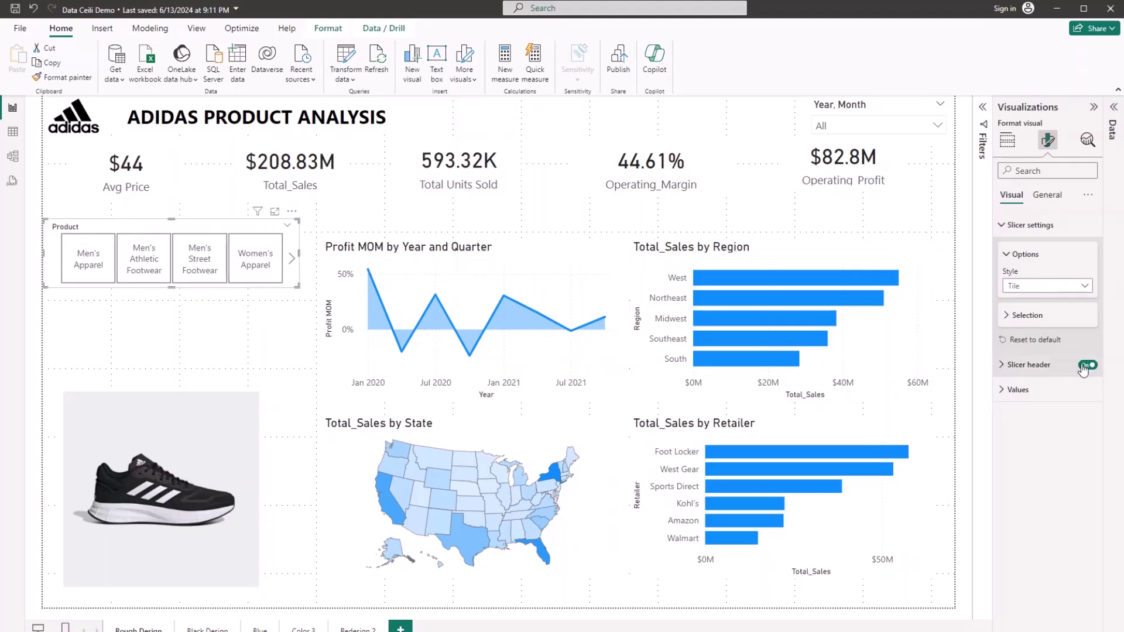
pyautogui.click(1087, 365)
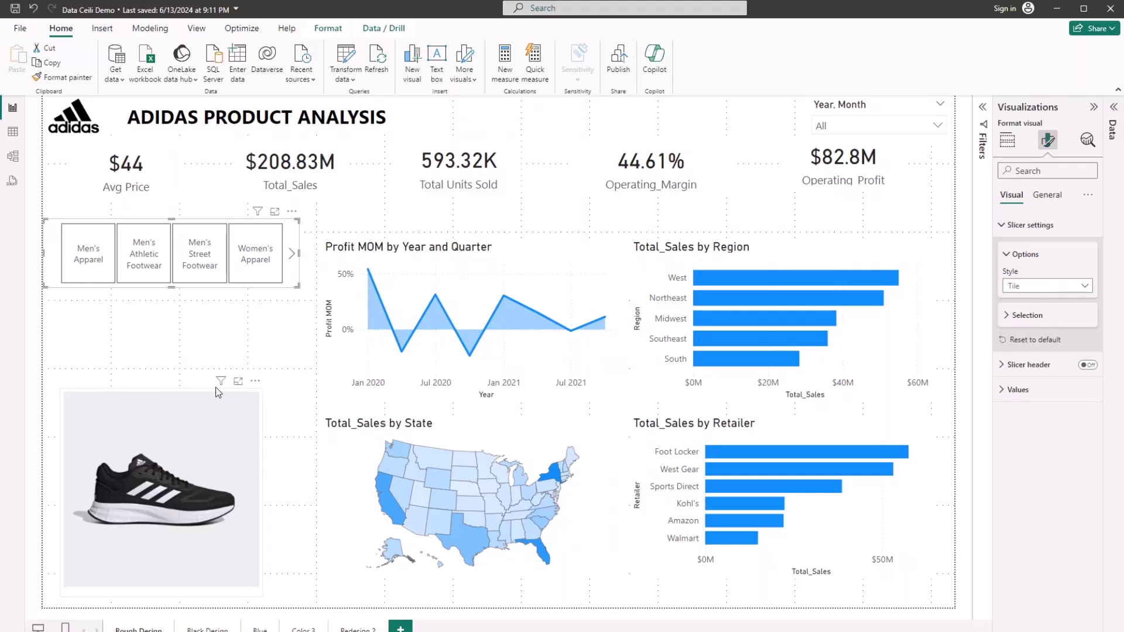
pyautogui.click(215, 391)
pyautogui.moveTo(261, 389); pyautogui.dragTo(286, 299)
# Set the Year, Month slicer's style to Vertical list and open its selection settings.
pyautogui.click(822, 115)
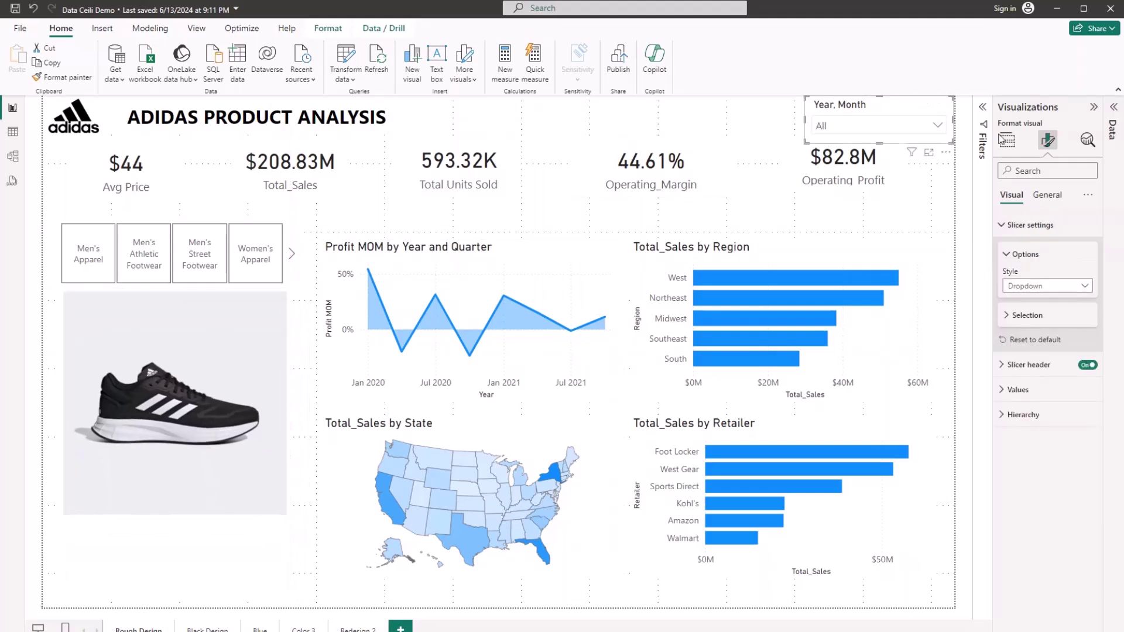
pyautogui.click(1027, 289)
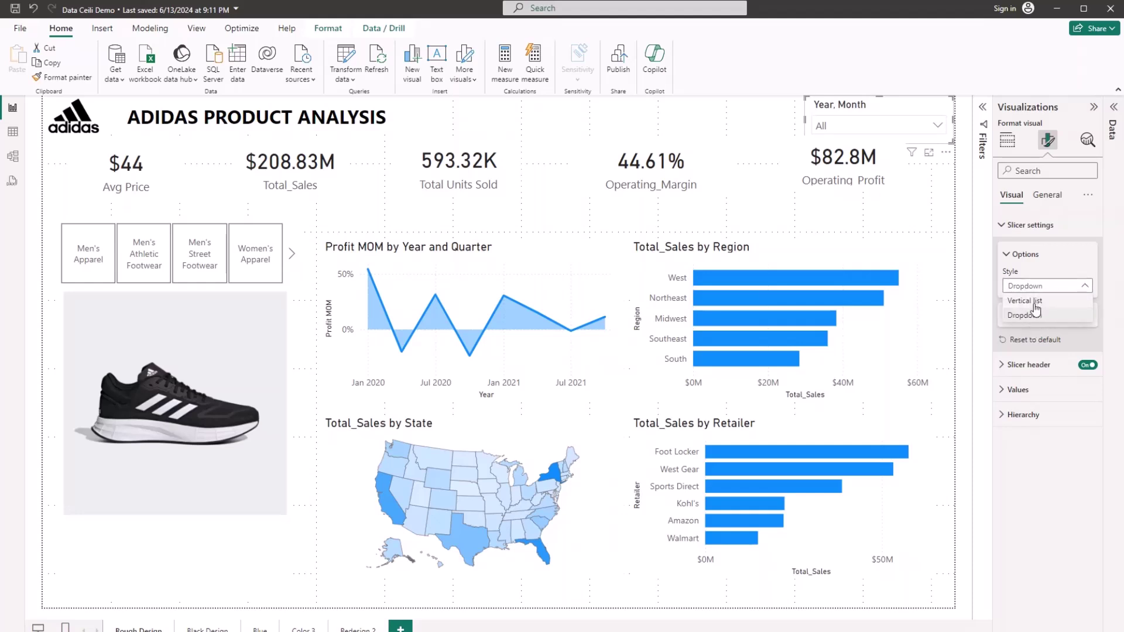
pyautogui.click(1035, 302)
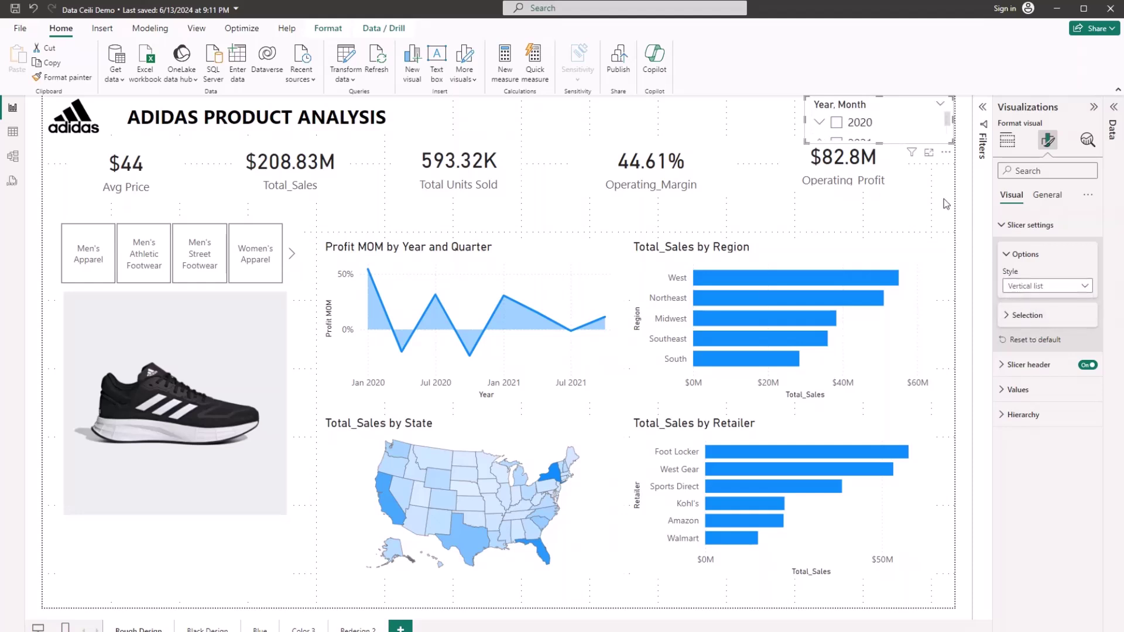
pyautogui.click(1018, 317)
pyautogui.click(1026, 288)
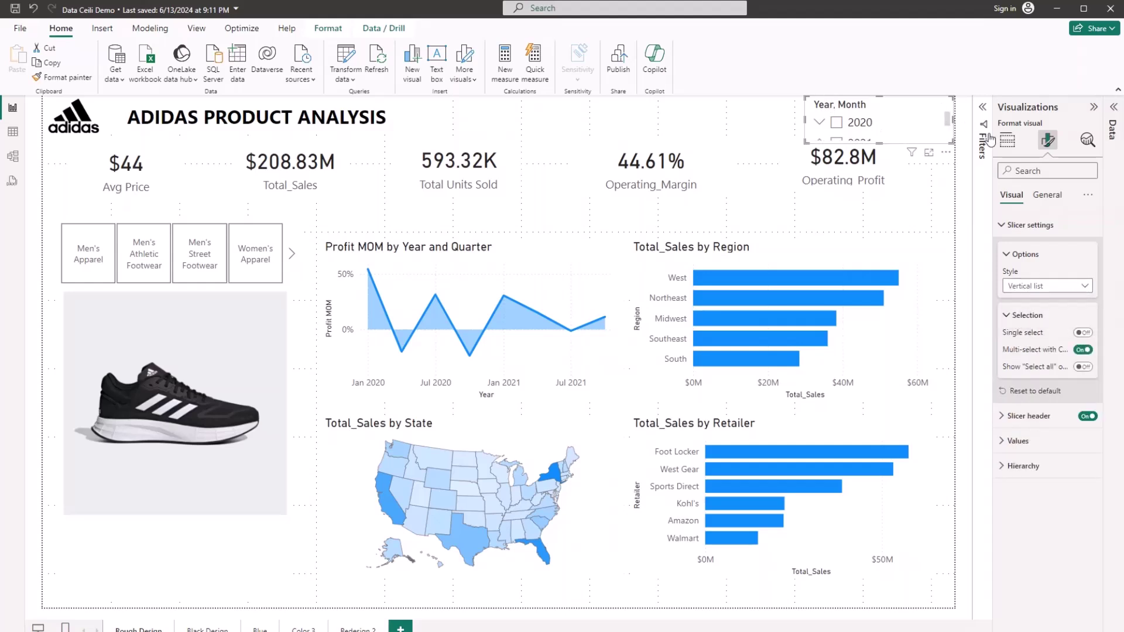
# Shift the Year, Month slicer over to make room beside it and place a duplicate of it on the page.
pyautogui.click(1008, 140)
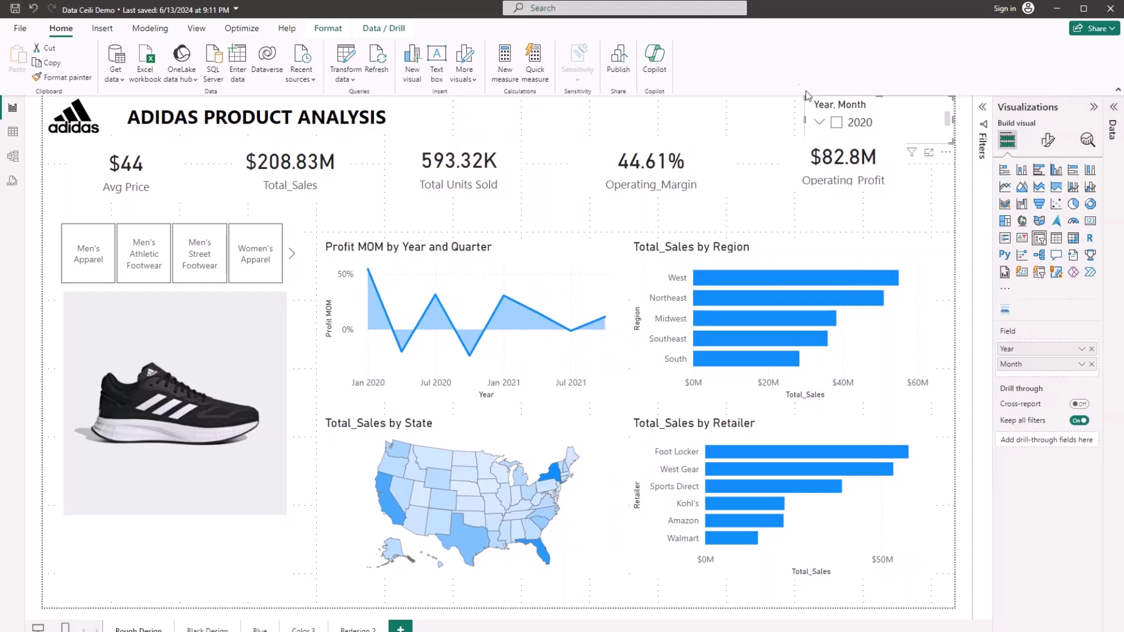
pyautogui.moveTo(841, 114); pyautogui.dragTo(701, 114)
pyautogui.hotkey('ctrl', 'c')
pyautogui.hotkey('ctrl', 'v')
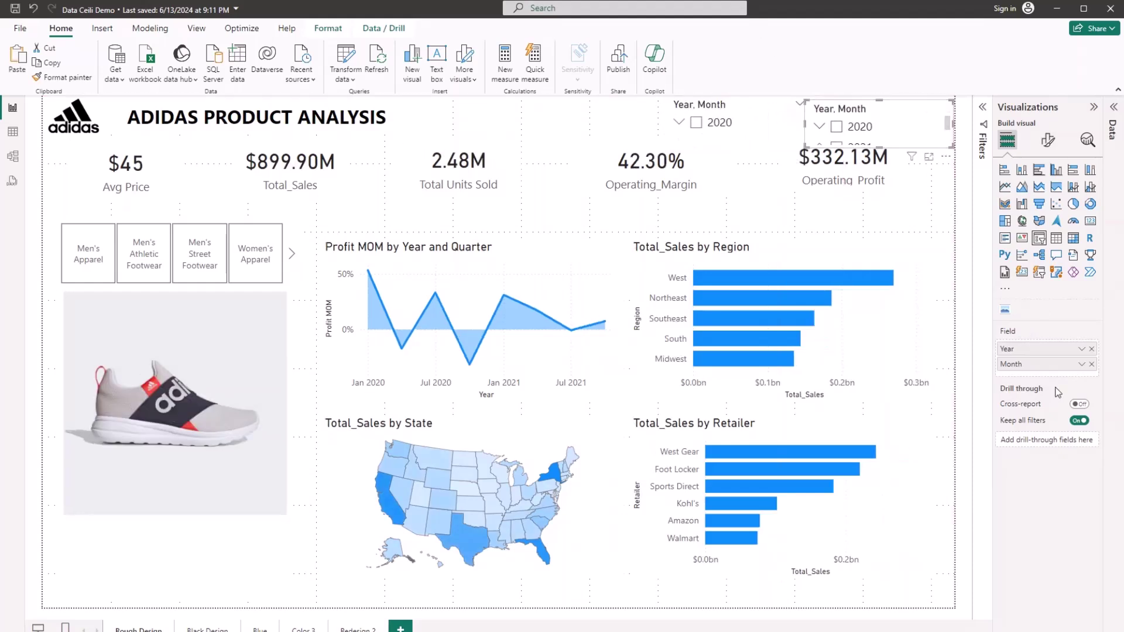
# Keep only Year in the copied slicer and only Month in the original, placing Year before Month in the header row.
pyautogui.click(1092, 365)
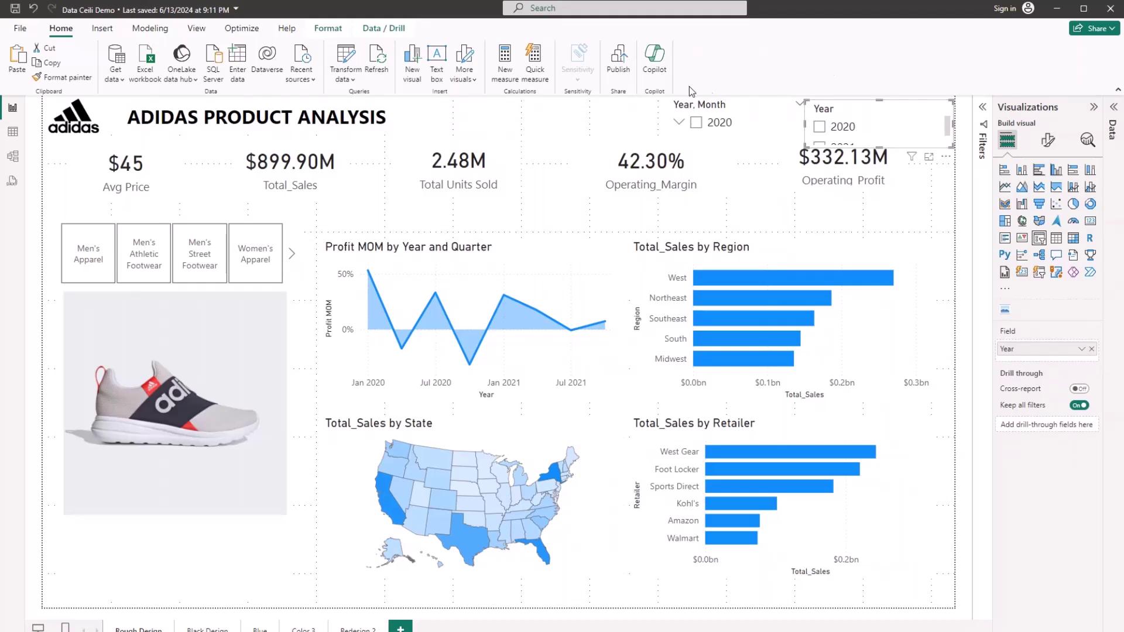
pyautogui.click(696, 122)
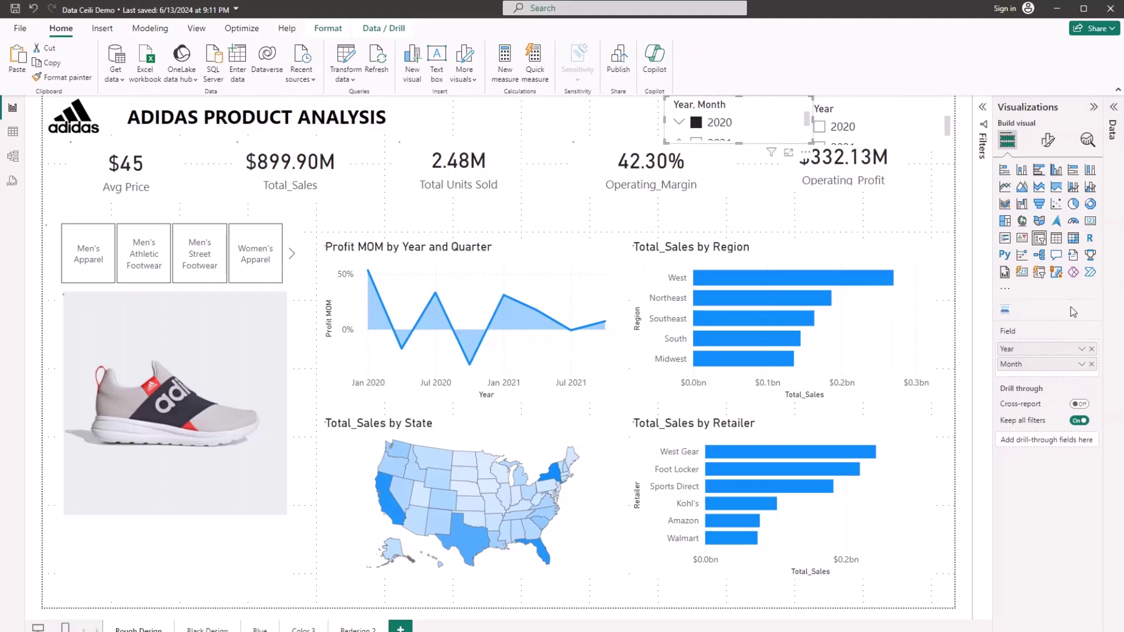
pyautogui.click(1092, 349)
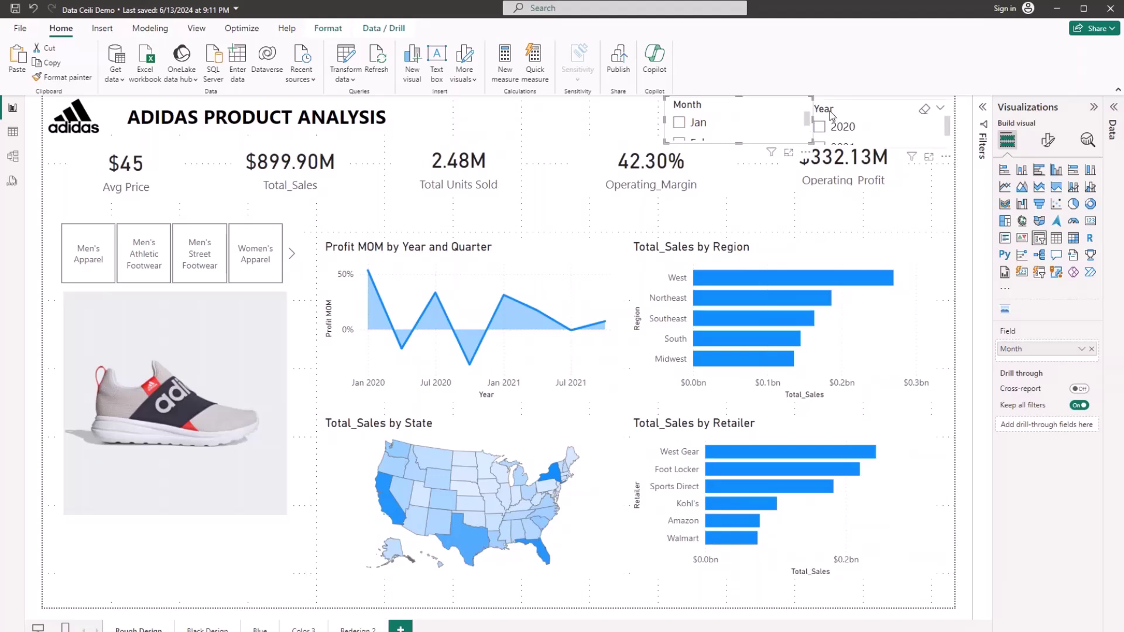
pyautogui.moveTo(830, 114); pyautogui.dragTo(608, 113)
pyautogui.moveTo(763, 113); pyautogui.dragTo(903, 113)
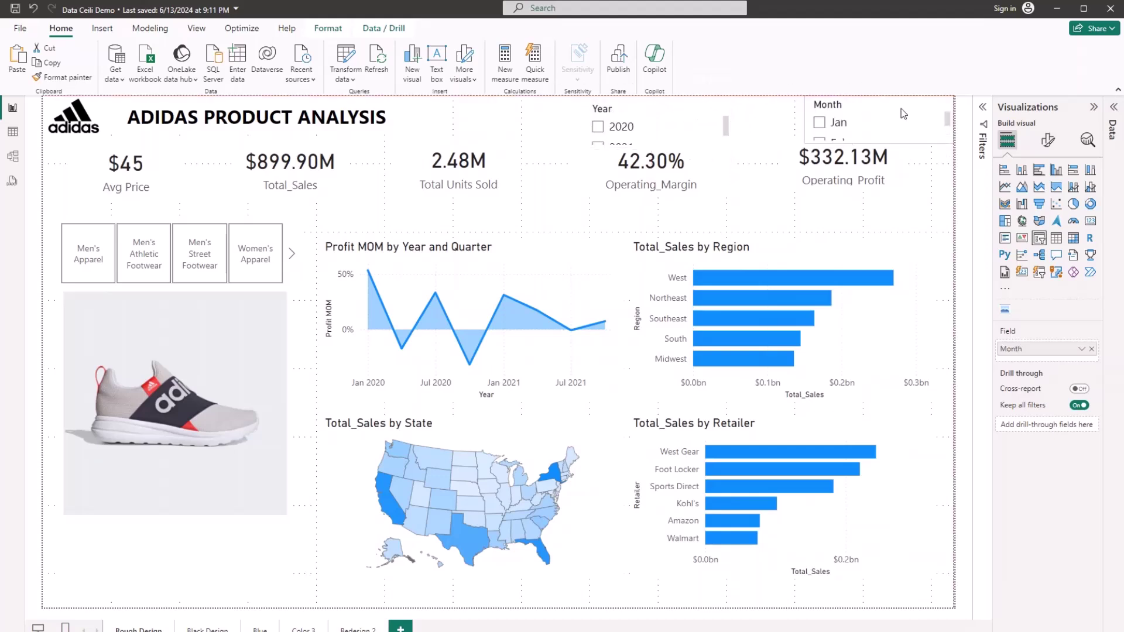
# Turn the Year slicer into a slim strip of tiles without a header.
pyautogui.click(619, 116)
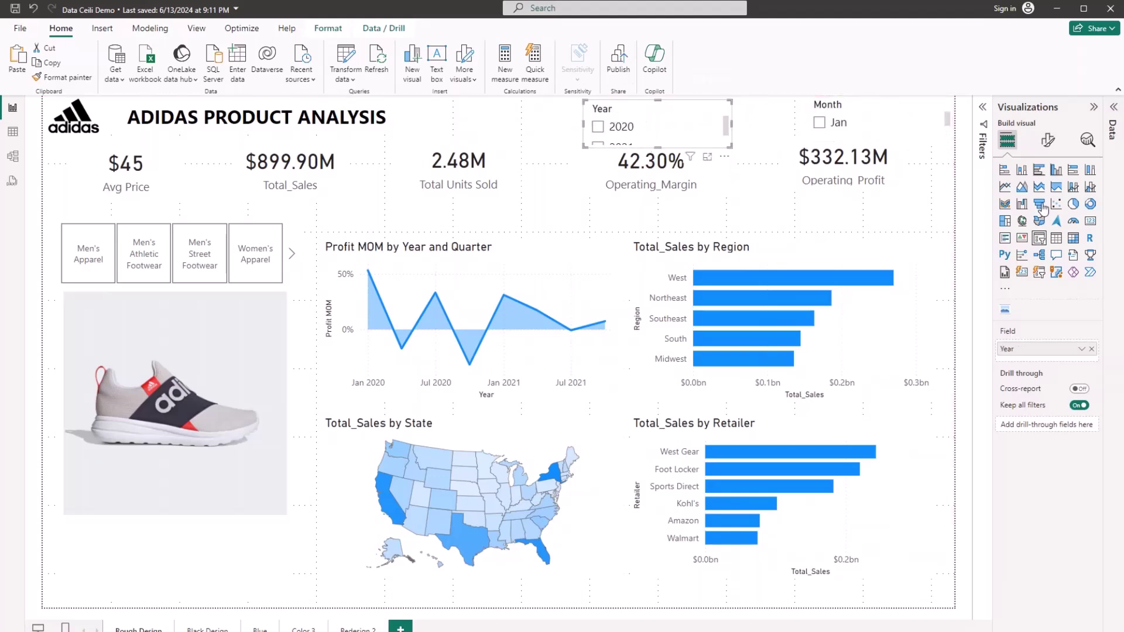
pyautogui.click(1048, 141)
pyautogui.click(1029, 225)
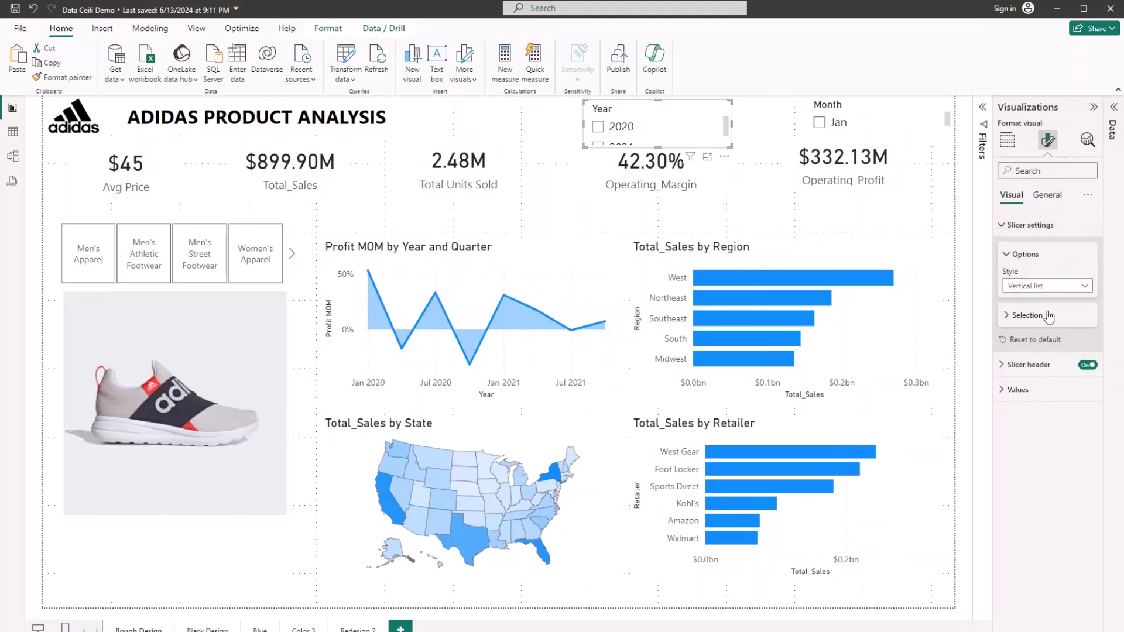
pyautogui.click(1048, 286)
pyautogui.click(1028, 314)
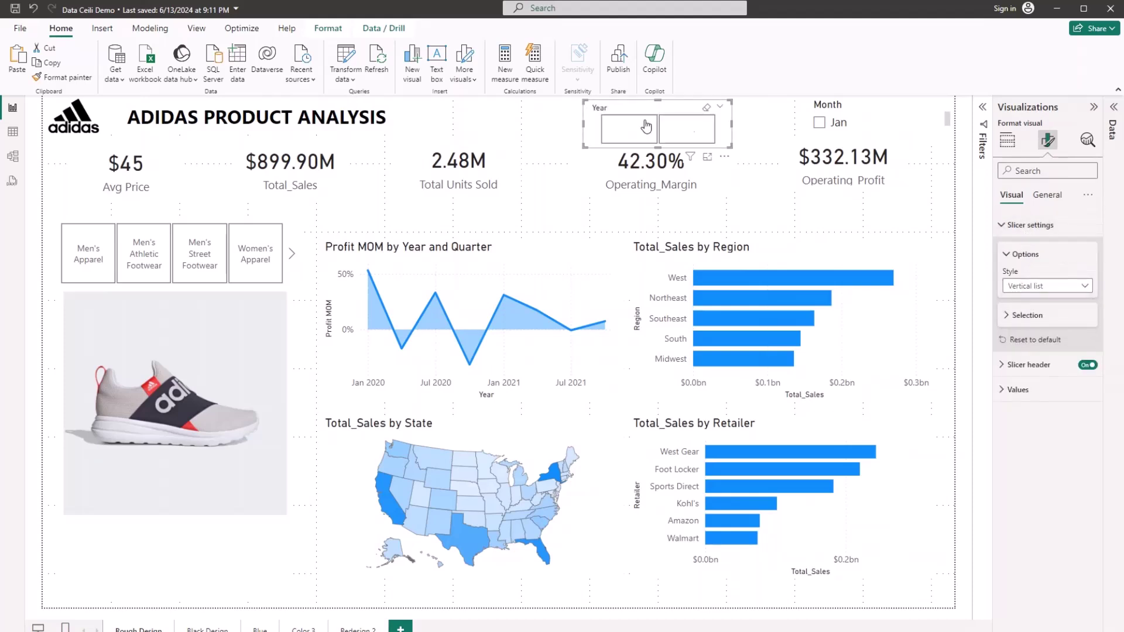
pyautogui.moveTo(729, 146); pyautogui.dragTo(766, 124)
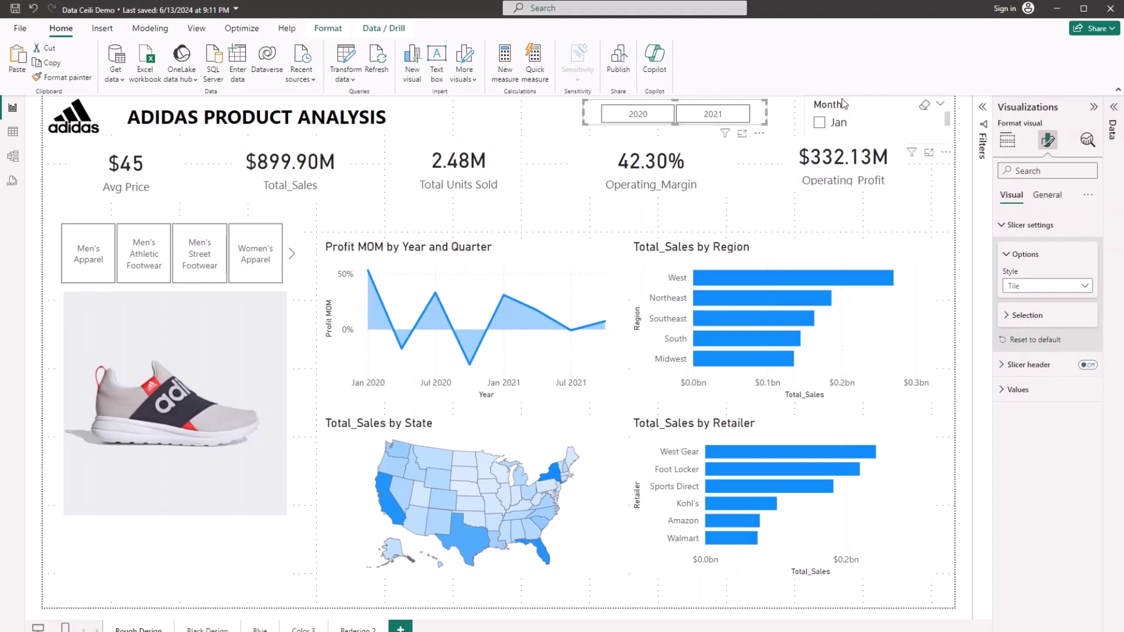
# Turn the Month slicer into a slimmer, wider strip of tiles without a header.
pyautogui.click(887, 141)
pyautogui.click(1047, 285)
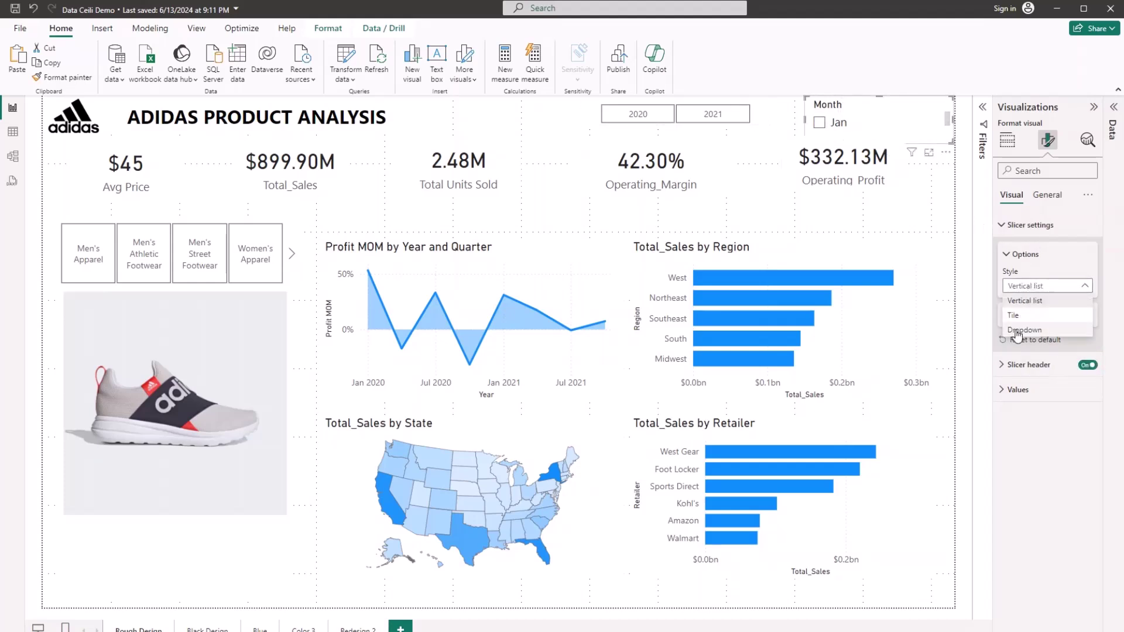
pyautogui.click(1020, 316)
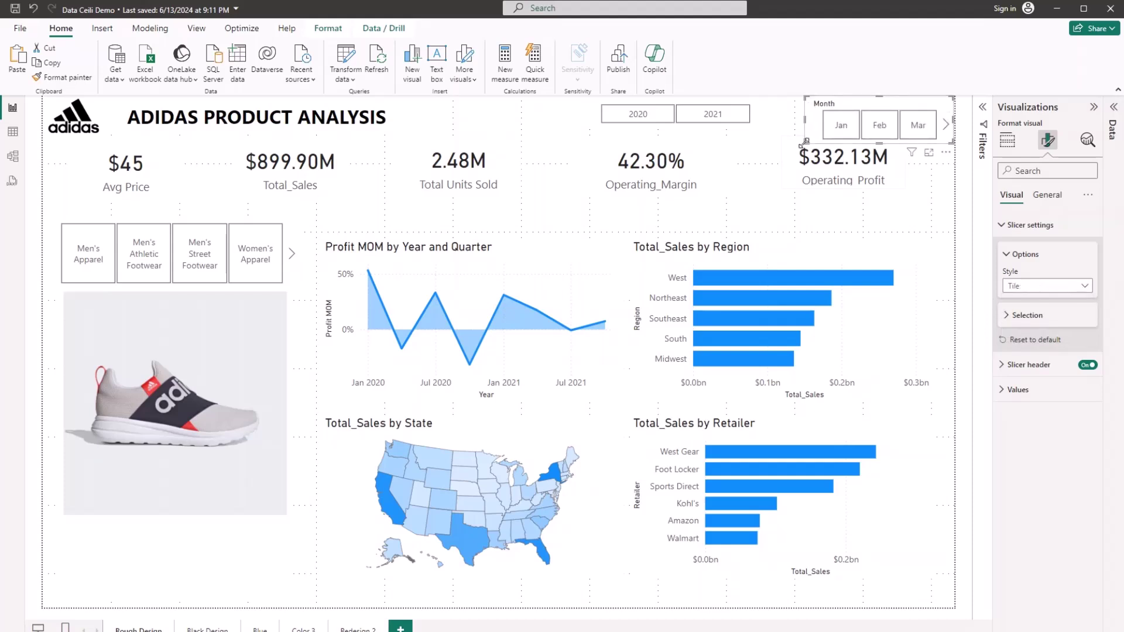
pyautogui.moveTo(803, 138); pyautogui.dragTo(770, 128)
# Test the 2020 filter and clear it, and bring the Year slicer level with the Month slicer.
pyautogui.click(665, 109)
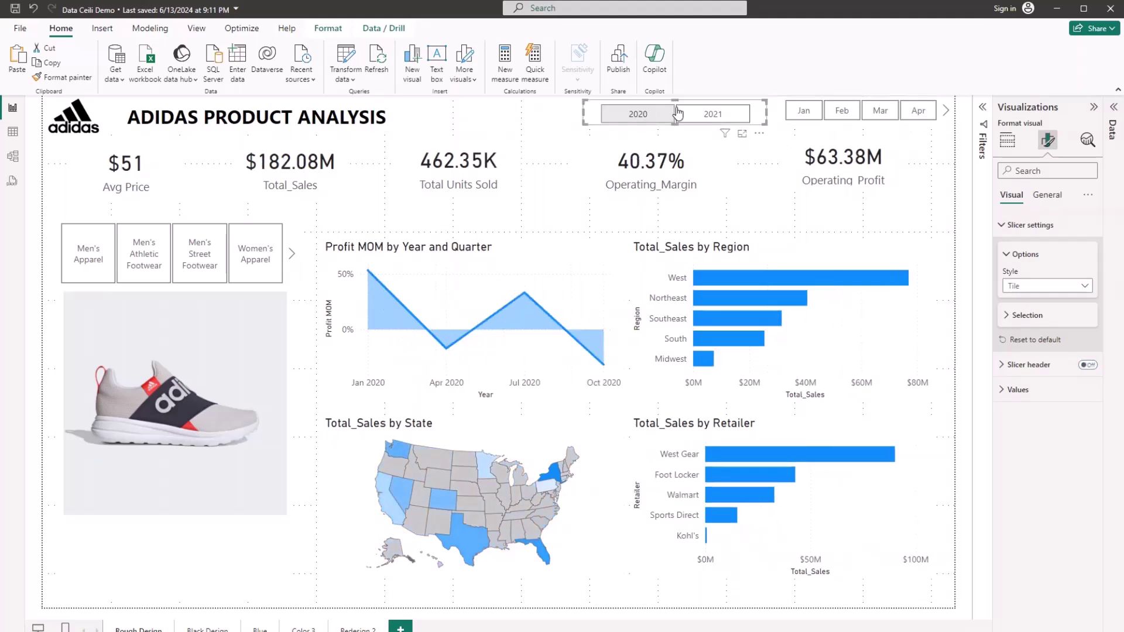
pyautogui.click(667, 110)
pyautogui.click(681, 105)
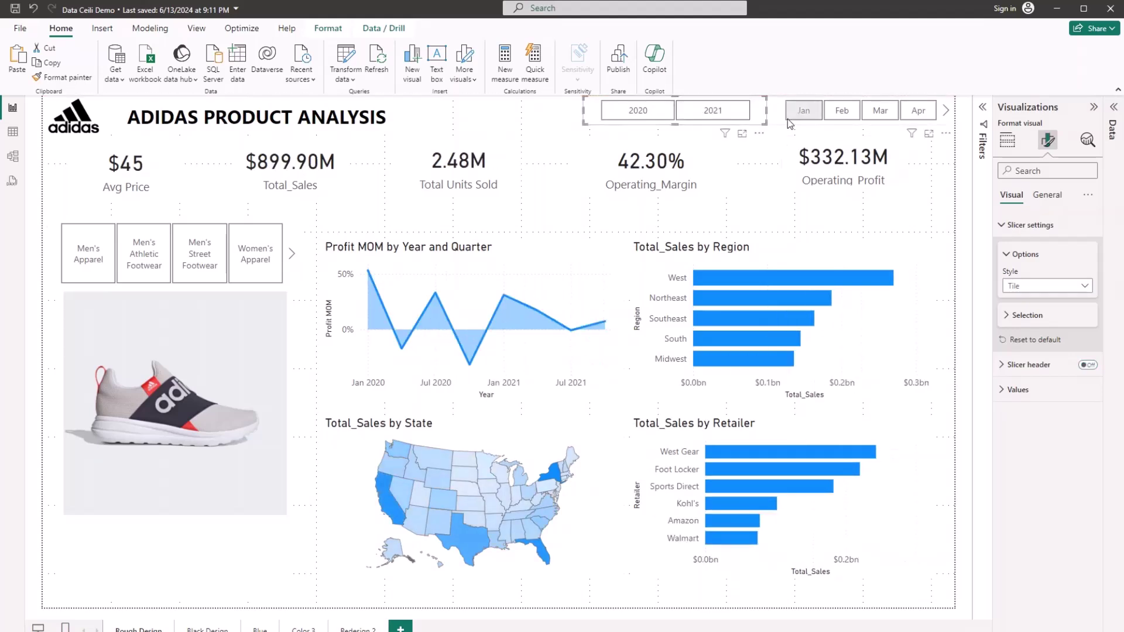
pyautogui.click(760, 133)
pyautogui.click(644, 138)
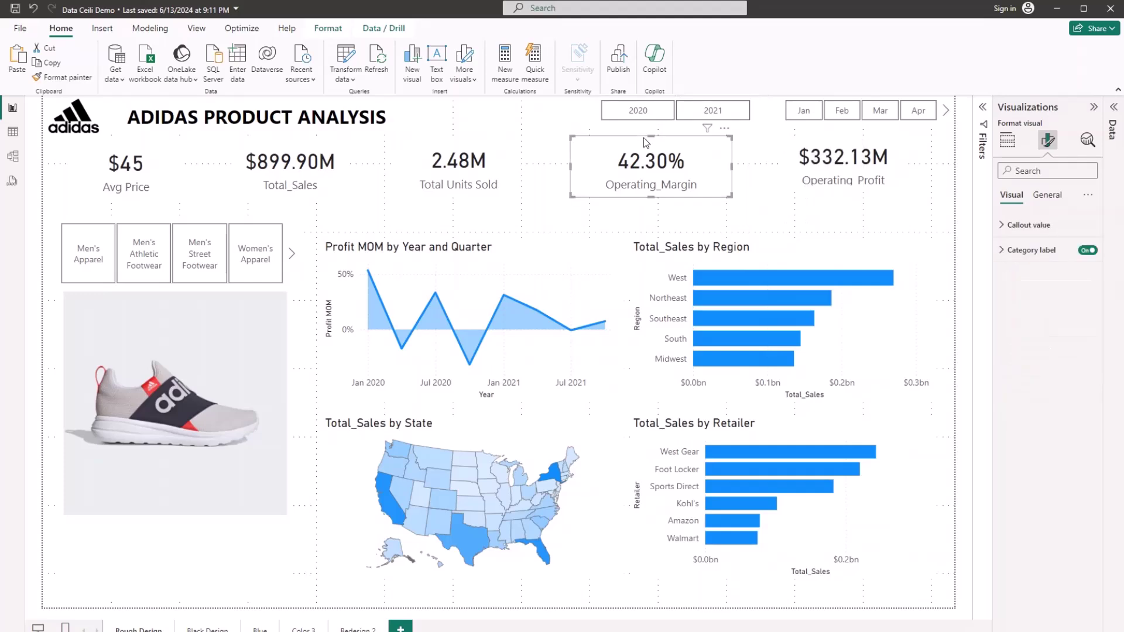
pyautogui.click(575, 123)
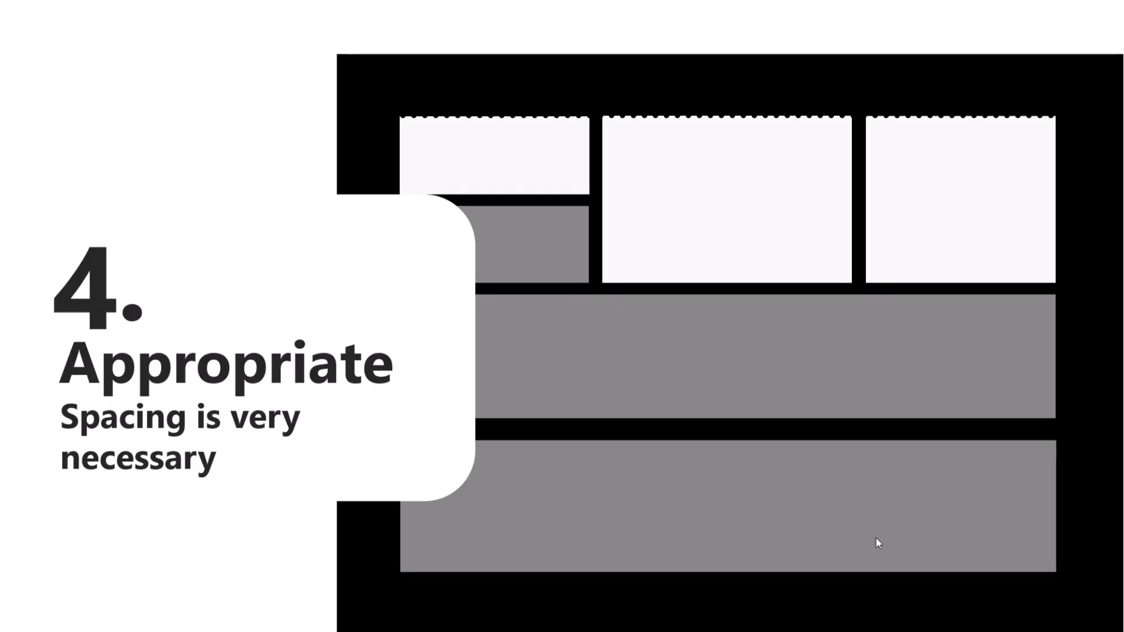
# Switch back to the Power BI report and examine the gap between the Profit MOM and Total_Sales by Region charts.
pyautogui.press('super+Tab')
pyautogui.click(141, 189)
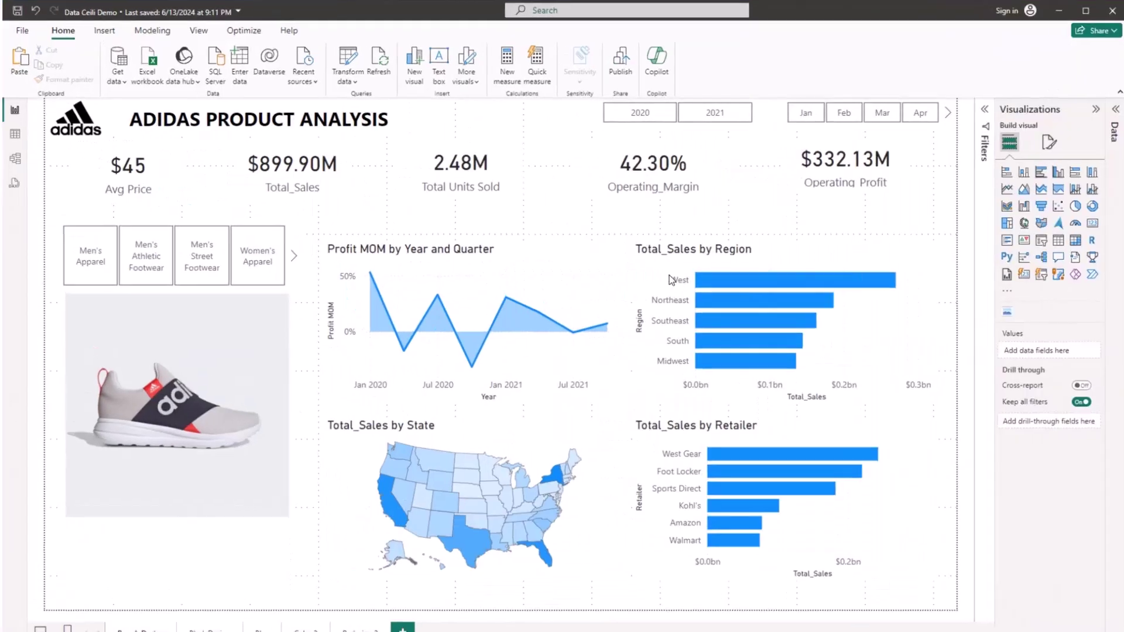
pyautogui.click(600, 271)
pyautogui.click(643, 270)
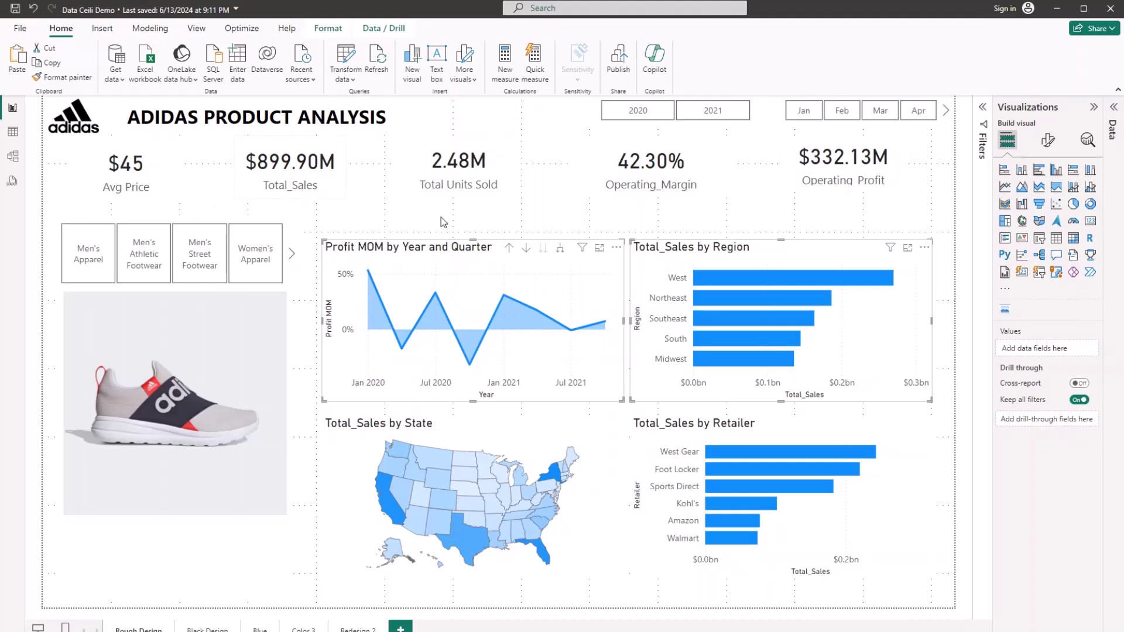
# Move the Total_Sales by Region and Total_Sales by Retailer charts together slightly right to widen the gap between the chart columns.
pyautogui.click(627, 265)
pyautogui.click(618, 255)
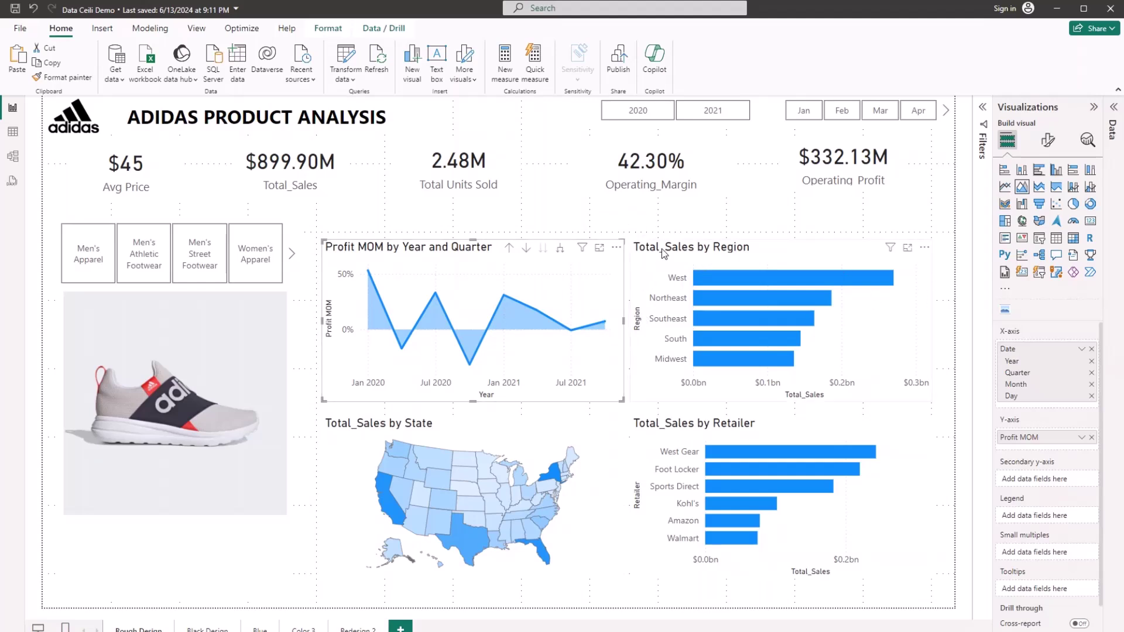
pyautogui.moveTo(731, 432); pyautogui.dragTo(745, 434)
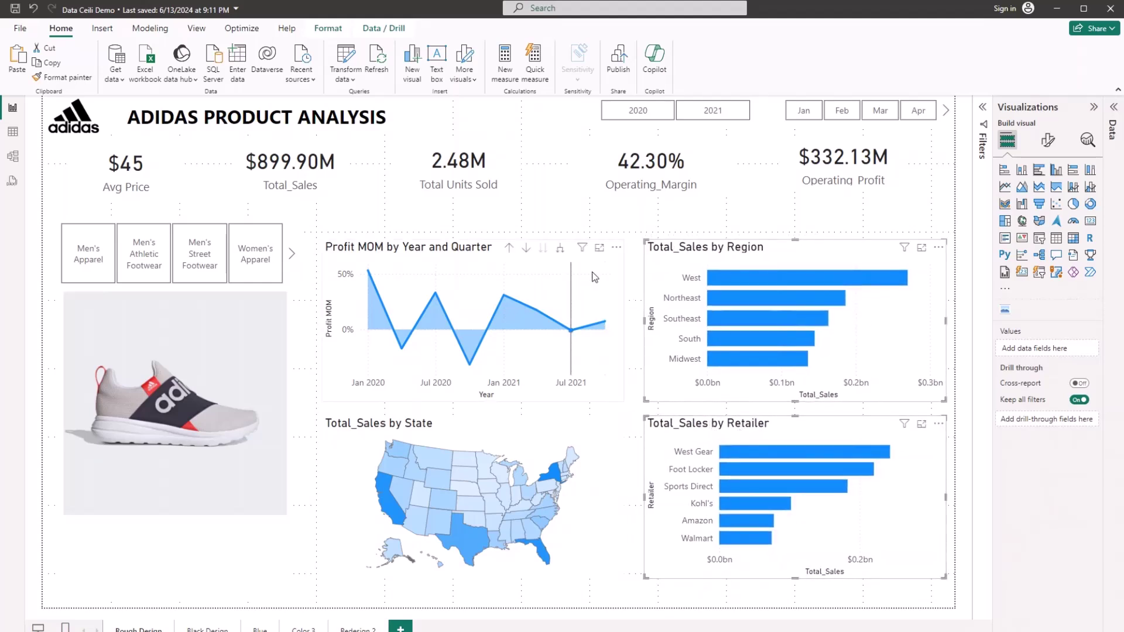
pyautogui.click(640, 270)
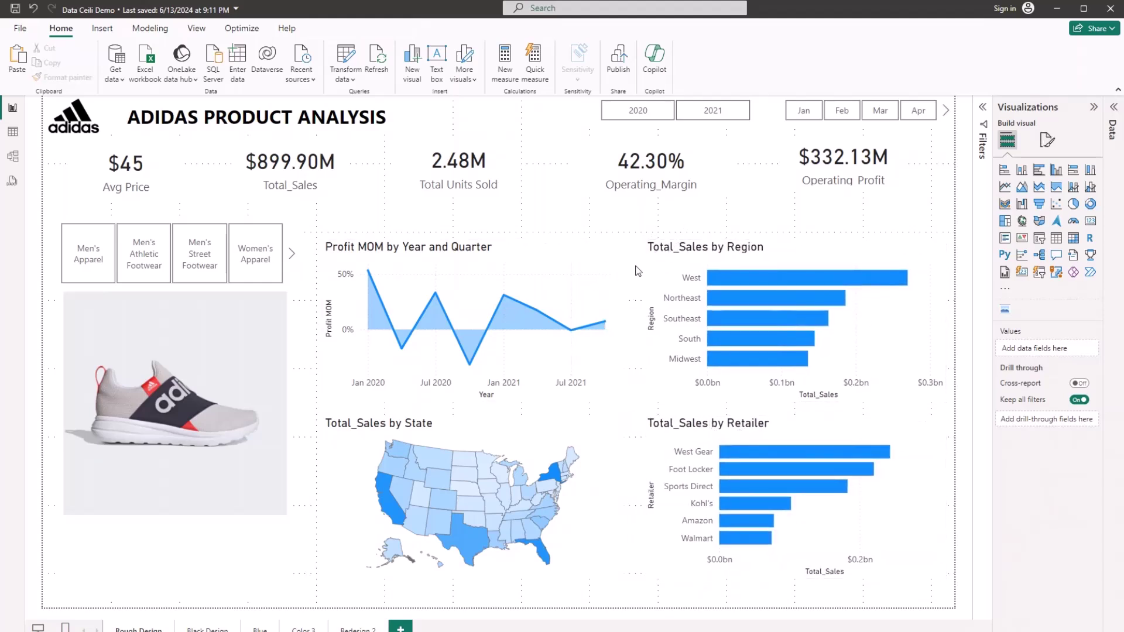
# Compare the horizontal spacing between the two charts in the upper row and the two in the lower row.
pyautogui.click(607, 266)
pyautogui.keyDown('ctrl'); pyautogui.click(643, 262); pyautogui.keyUp('ctrl')
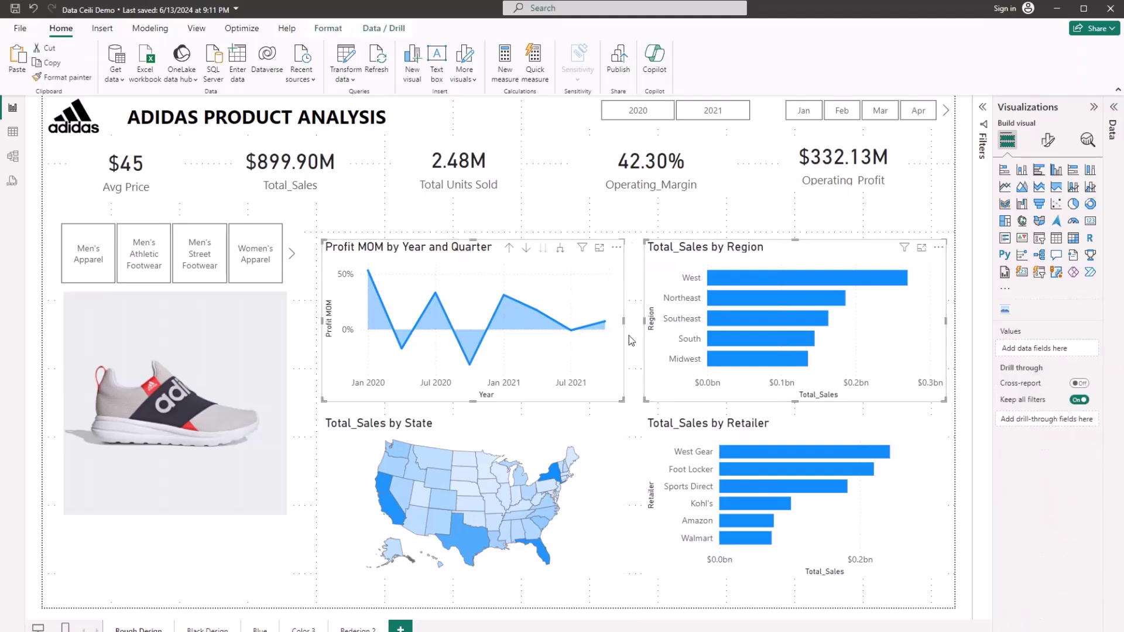
pyautogui.click(584, 445)
pyautogui.keyDown('ctrl'); pyautogui.click(656, 442); pyautogui.keyUp('ctrl')
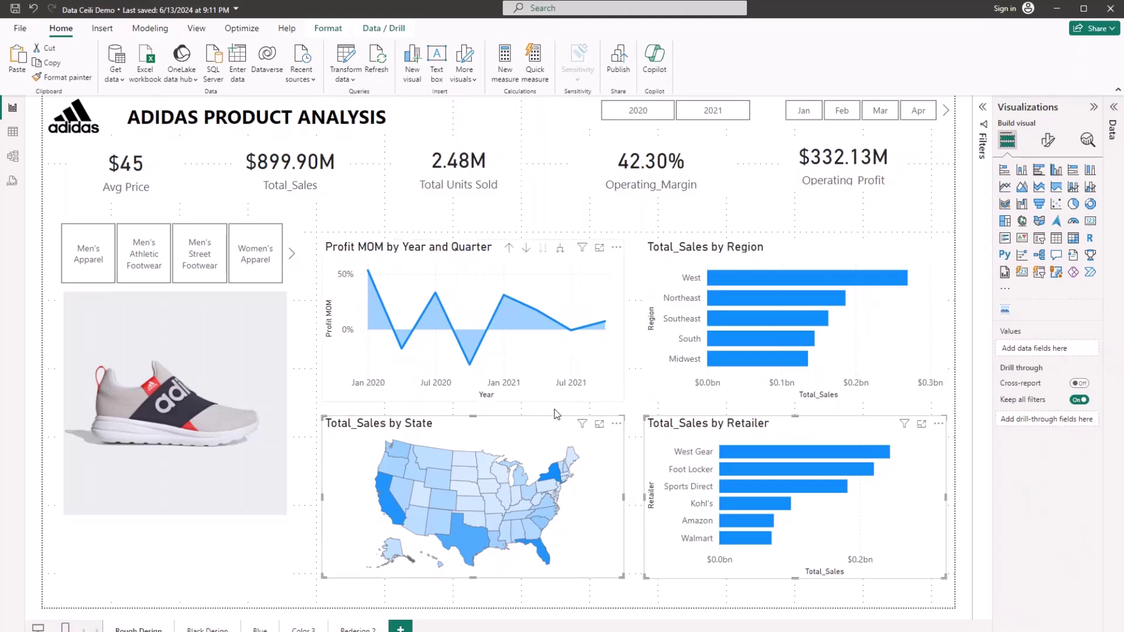
pyautogui.click(528, 209)
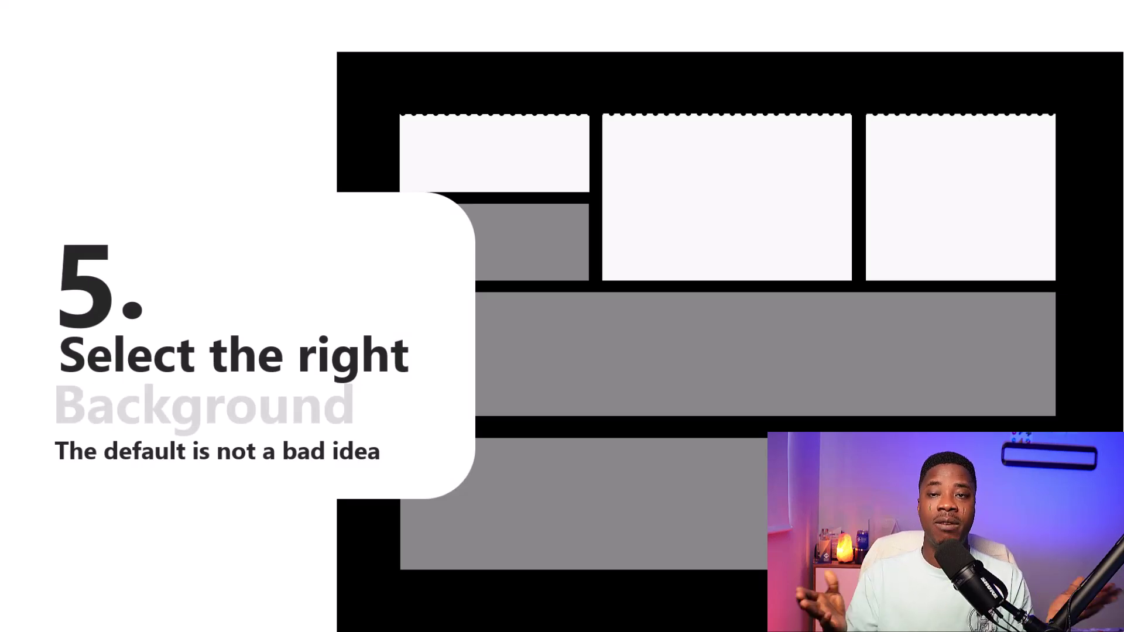
# Switch back to the Power BI report and filter the Product slicer to Men's Street Footwear.
pyautogui.press('super+Tab')
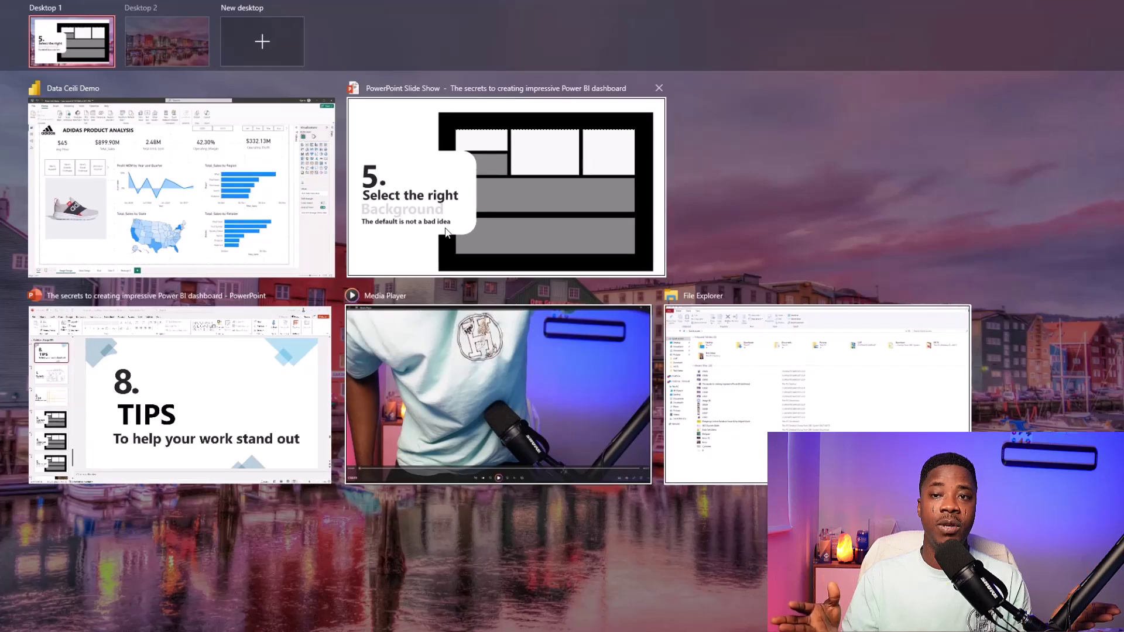
pyautogui.click(179, 197)
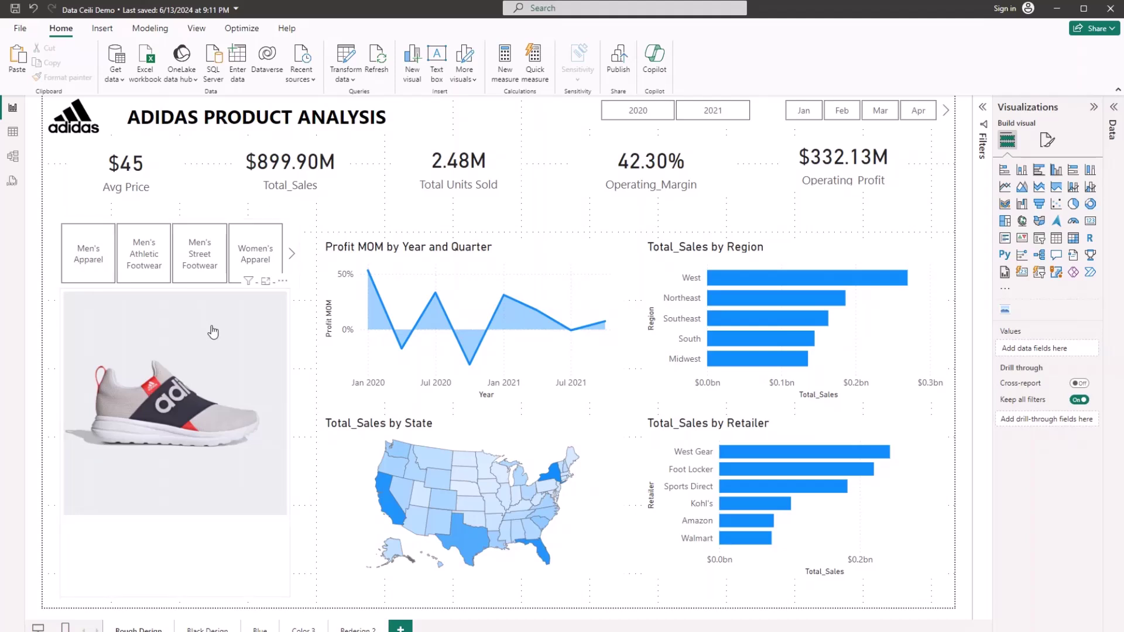
pyautogui.click(215, 280)
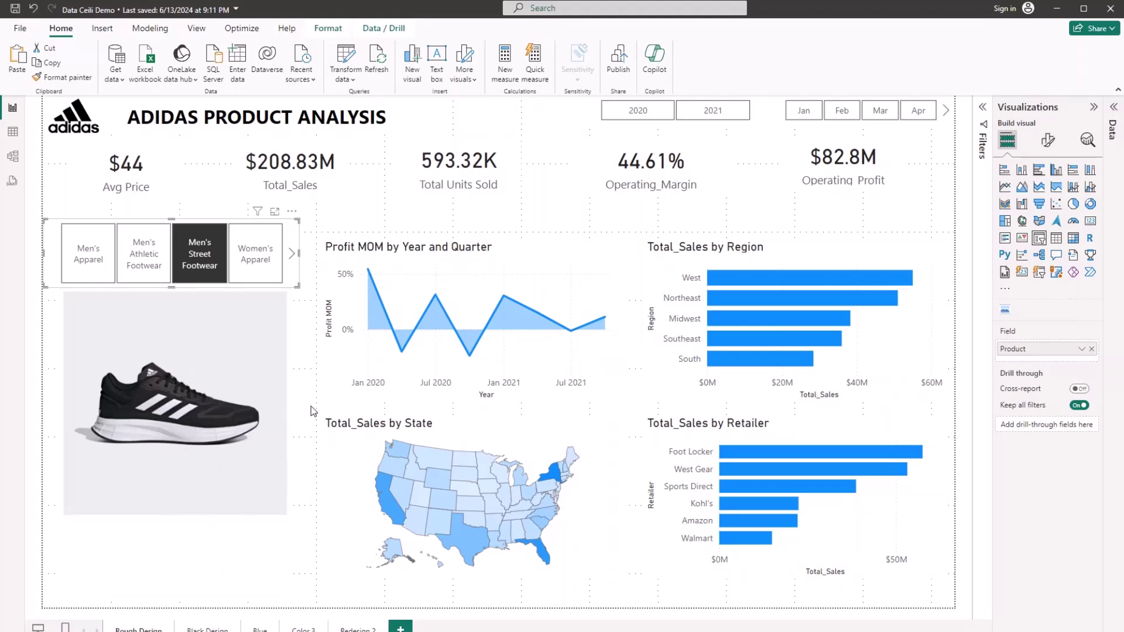
pyautogui.click(544, 206)
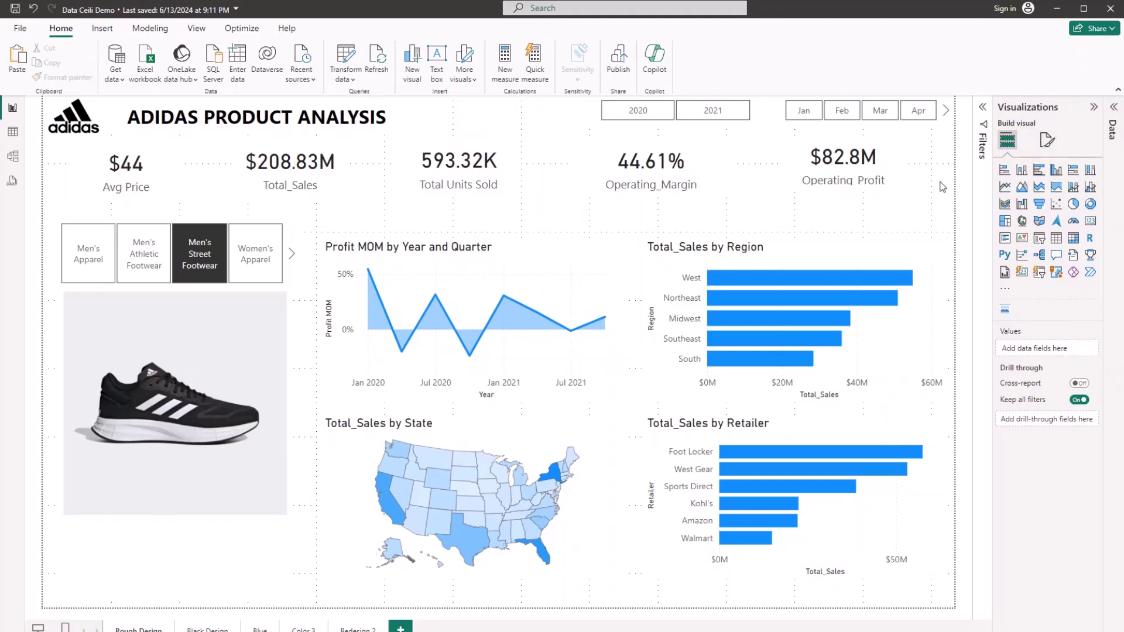
pyautogui.click(1047, 140)
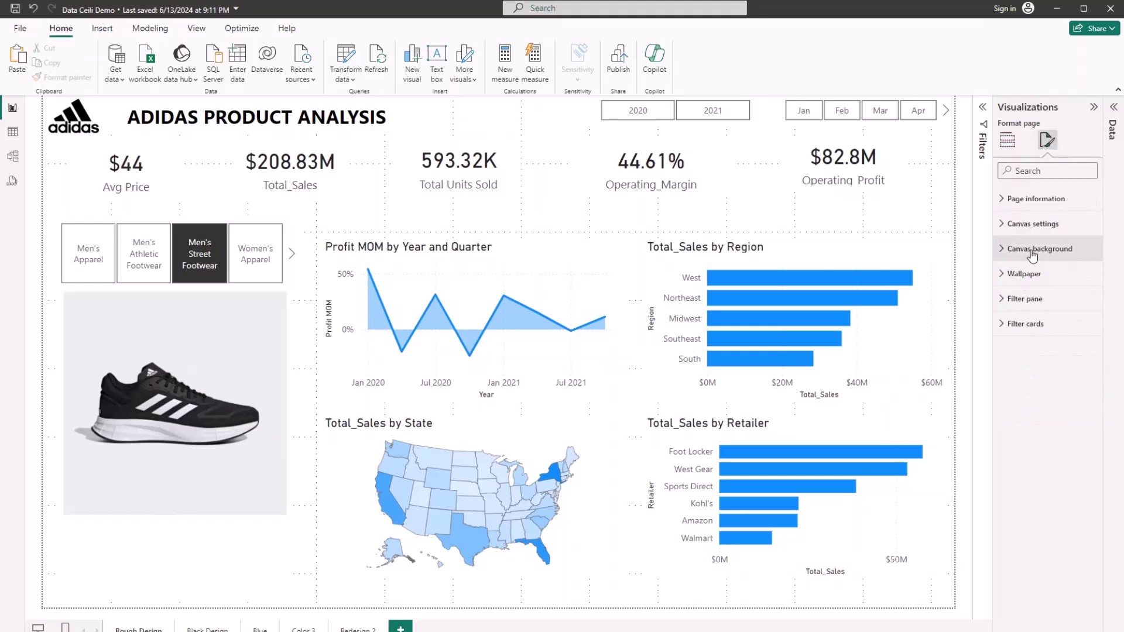
pyautogui.click(1039, 249)
pyautogui.click(1027, 290)
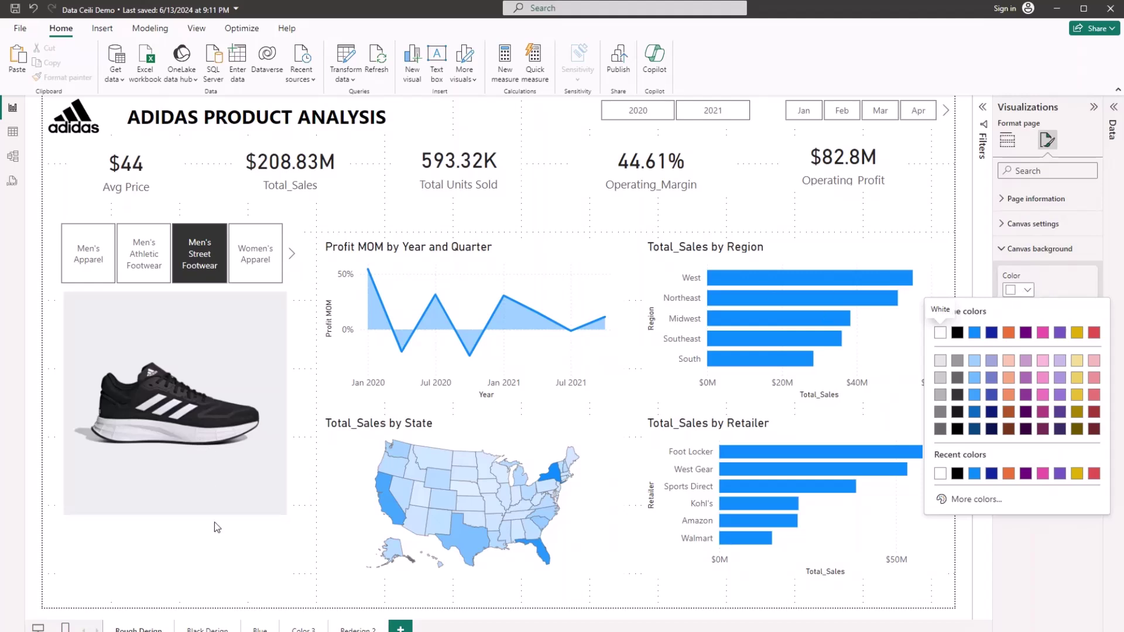
pyautogui.click(210, 558)
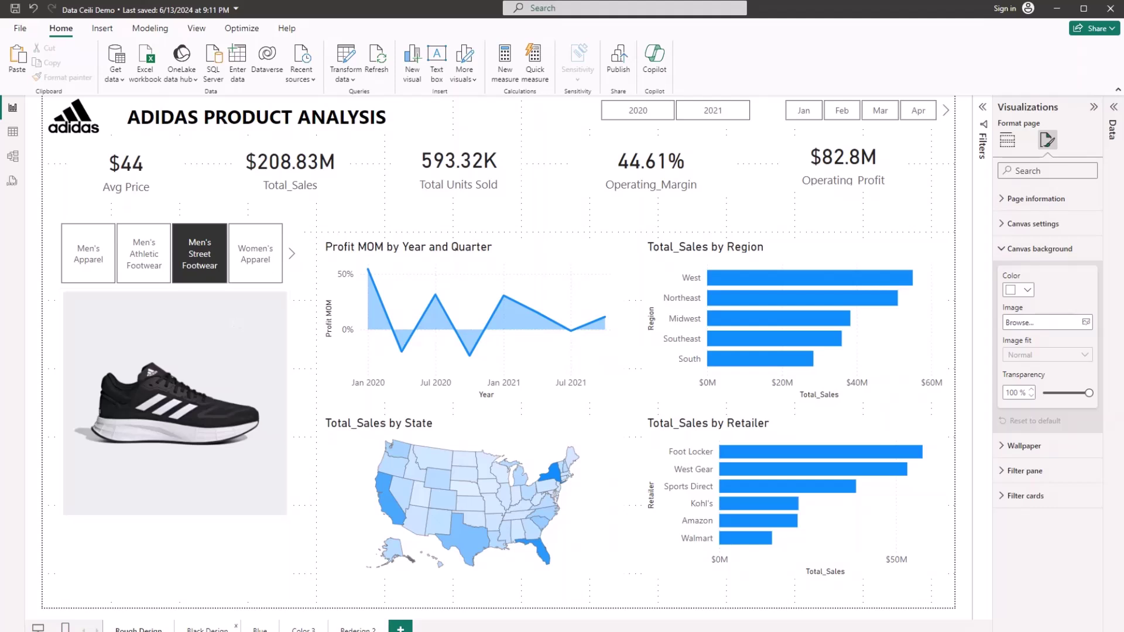
# Copy the canvas background hex code #EDEFF0 from the Black Design page.
pyautogui.click(208, 629)
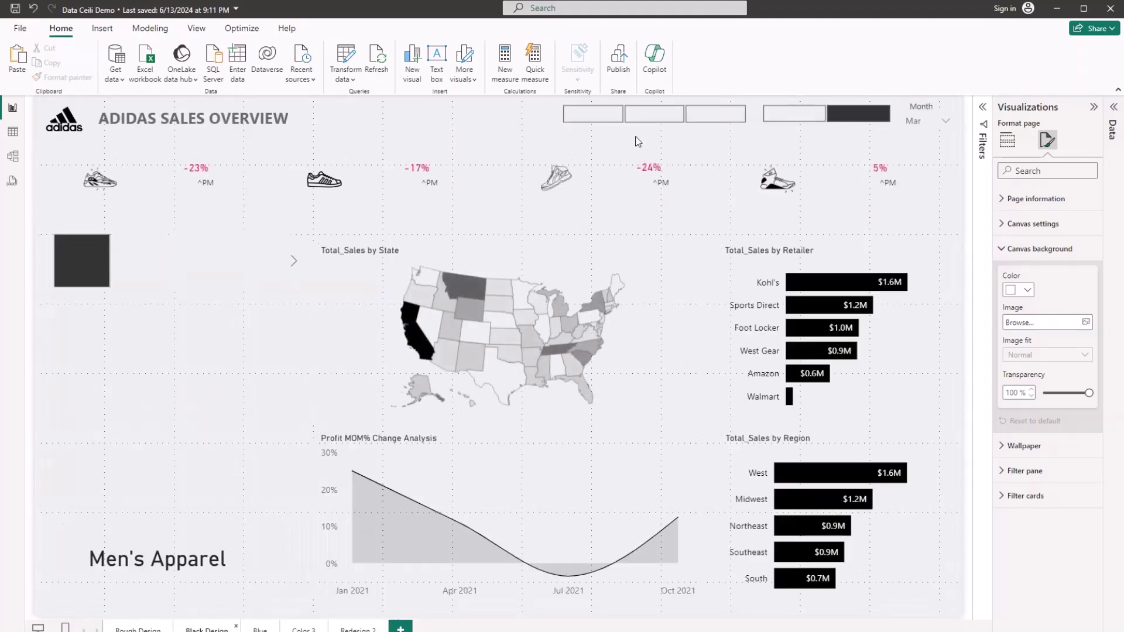
pyautogui.click(1047, 139)
pyautogui.click(1026, 224)
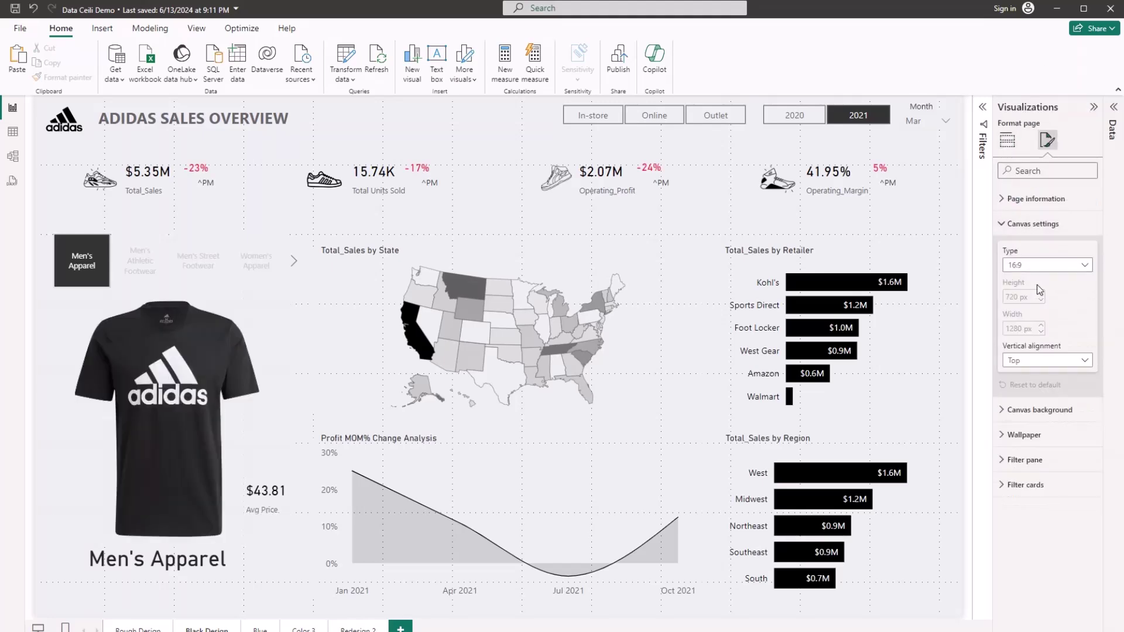
pyautogui.click(1042, 200)
pyautogui.click(1041, 199)
pyautogui.click(1025, 225)
pyautogui.click(1040, 248)
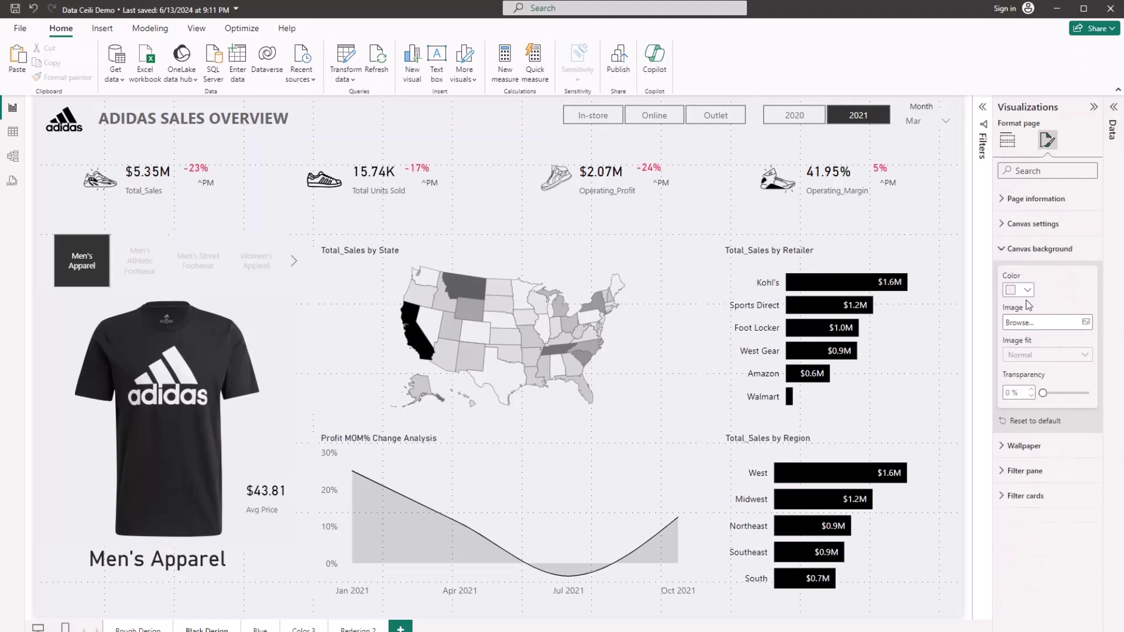
pyautogui.click(1026, 291)
pyautogui.click(978, 499)
pyautogui.hotkey('ctrl', 'c')
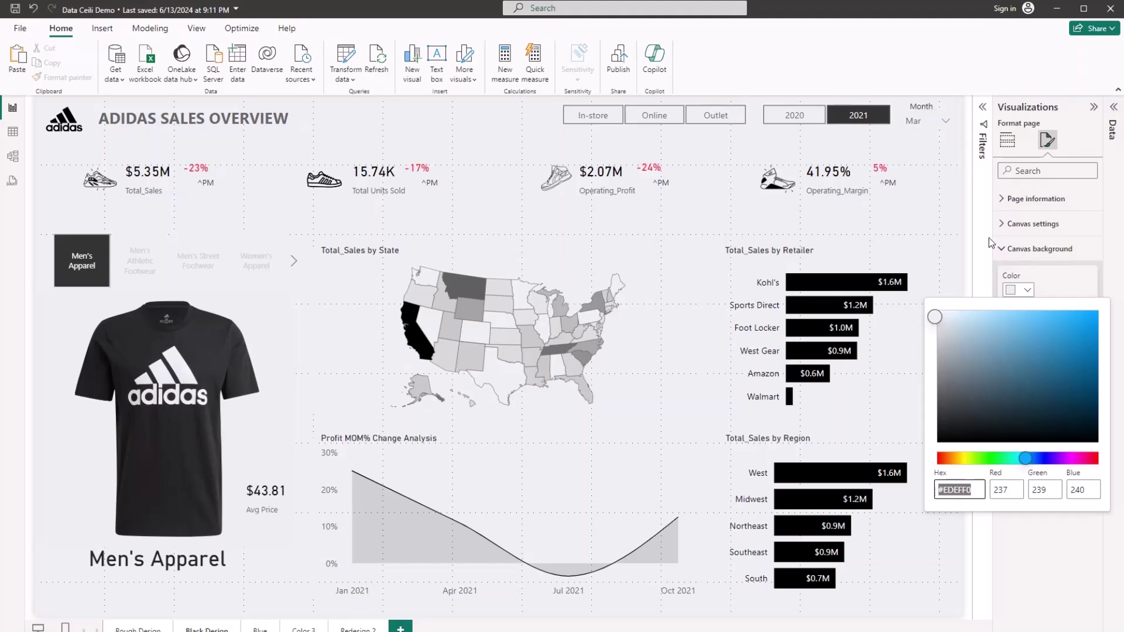
pyautogui.click(975, 258)
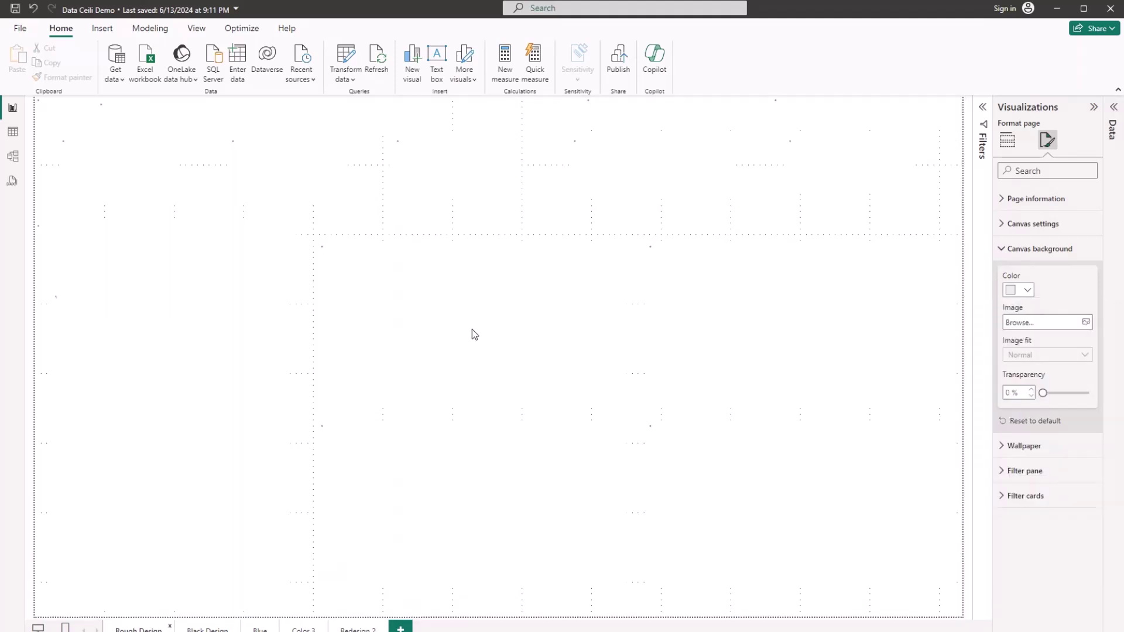
# Apply the copied colour #EDEFF0 to the Rough Design page's canvas background and set its transparency to 0%.
pyautogui.click(1007, 140)
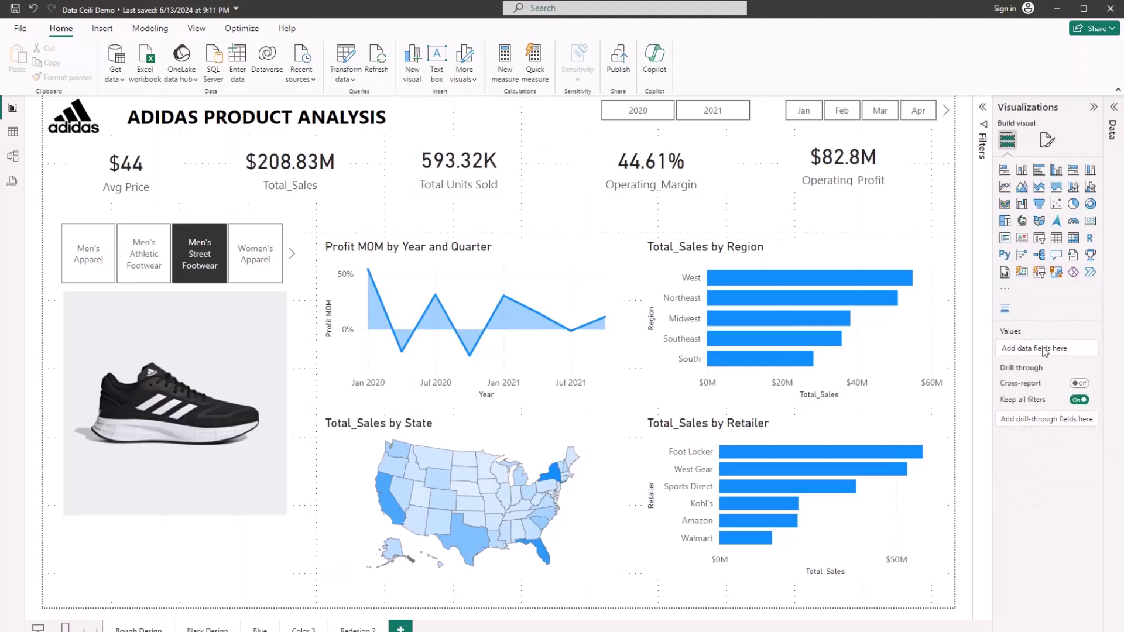
pyautogui.click(1046, 139)
pyautogui.click(1039, 249)
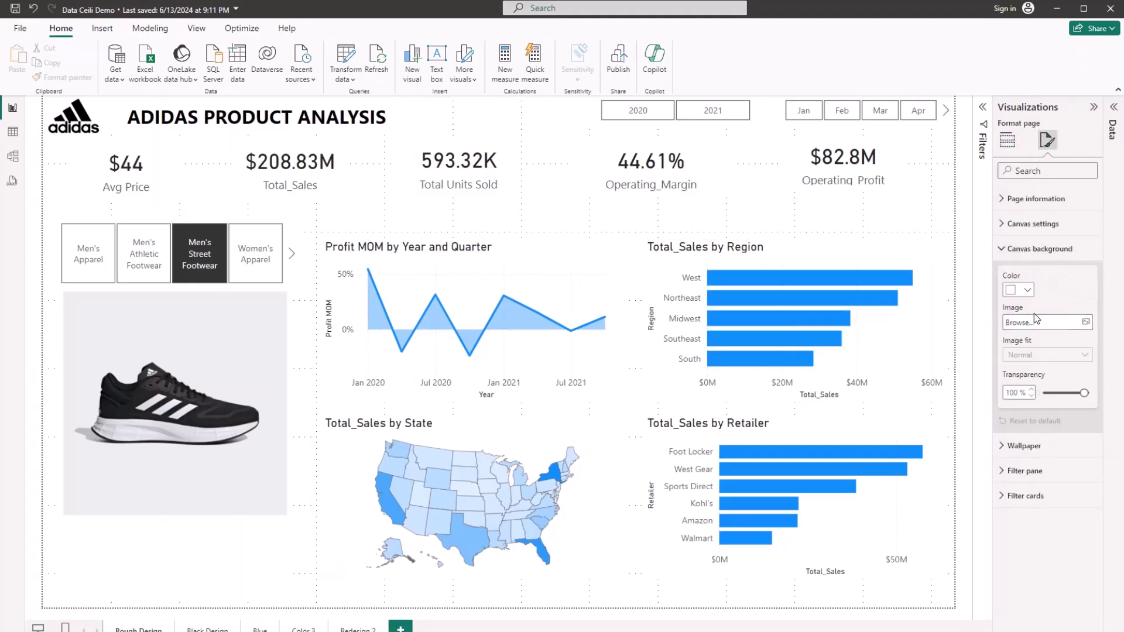
pyautogui.click(1027, 289)
pyautogui.click(958, 500)
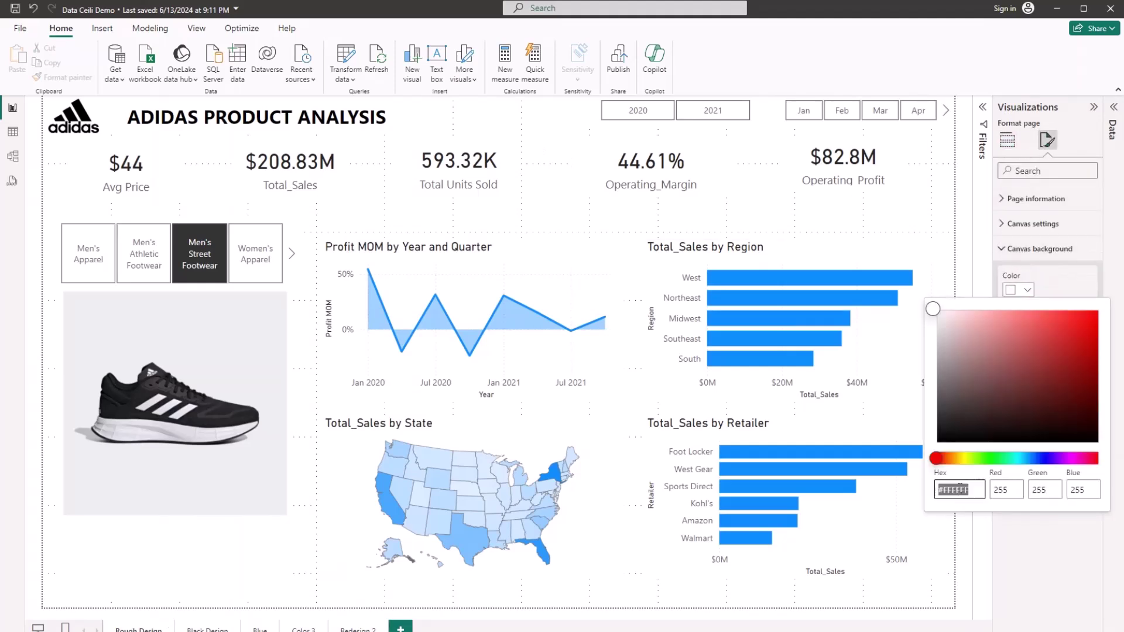
pyautogui.hotkey('ctrl', 'v')
pyautogui.click(1025, 549)
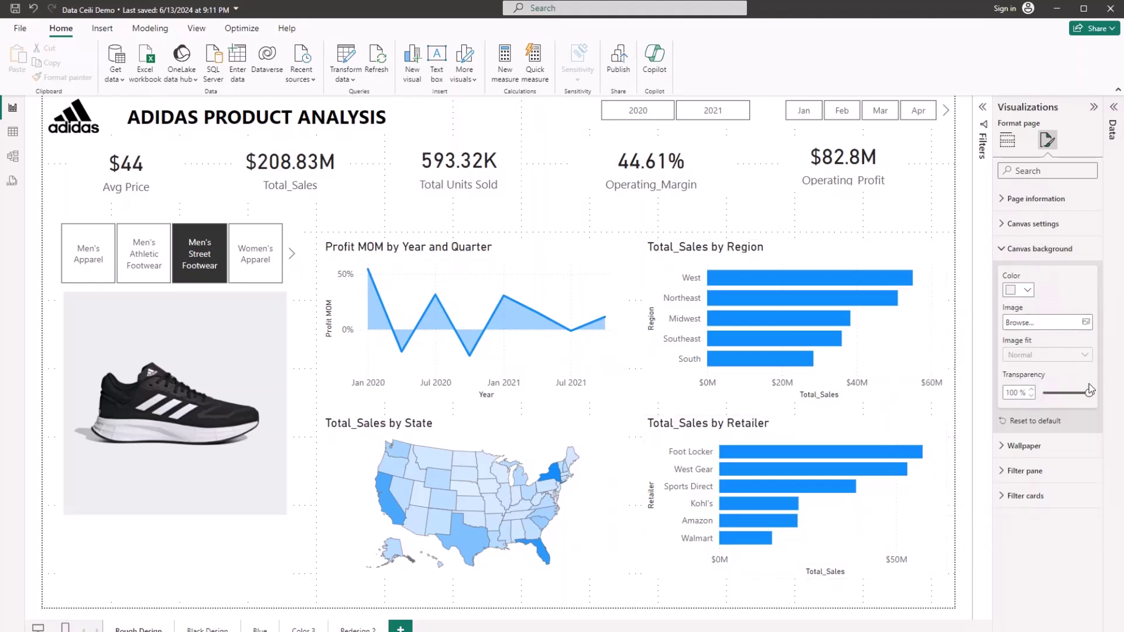
pyautogui.moveTo(1090, 393); pyautogui.dragTo(1042, 394)
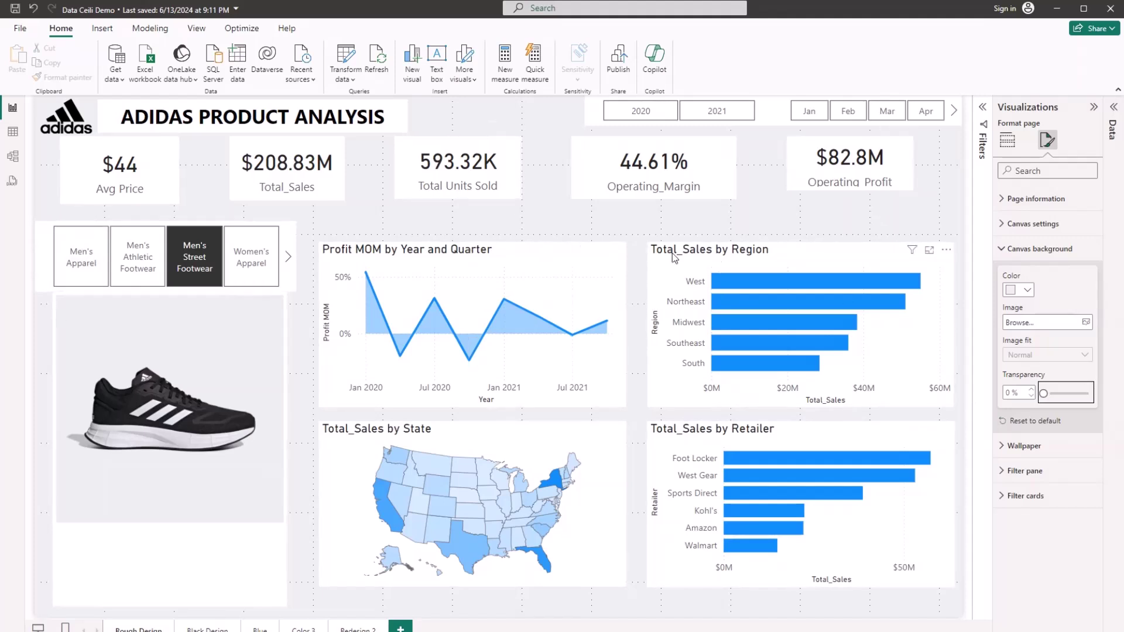
# Remove the white backgrounds from the page's title, cards, slicers, product image and charts.
pyautogui.click(597, 251)
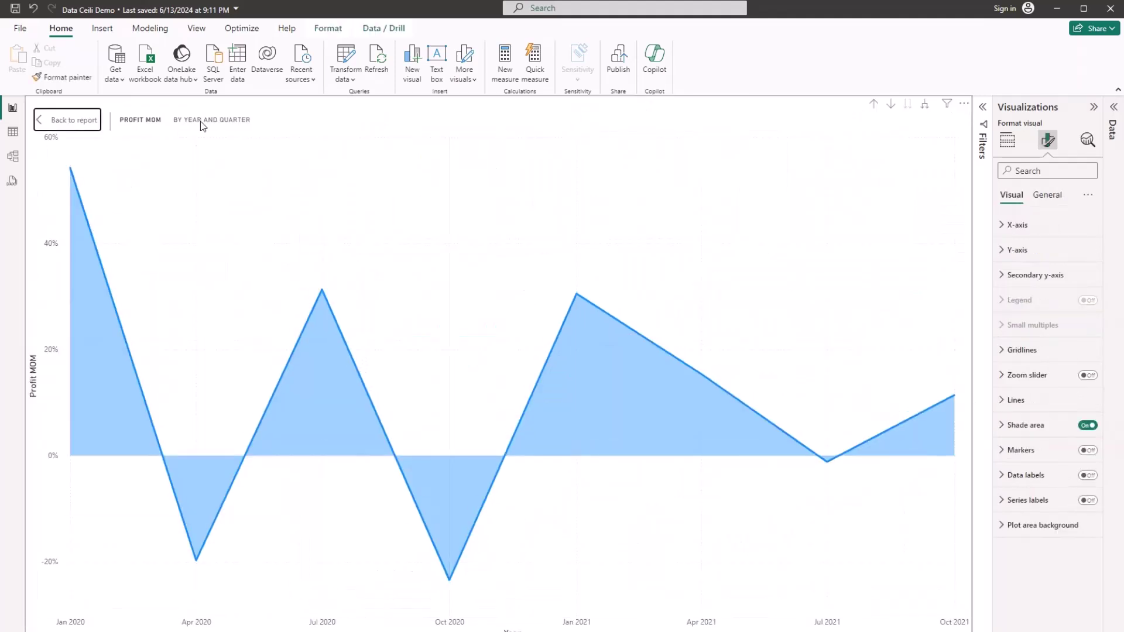
pyautogui.press('Escape')
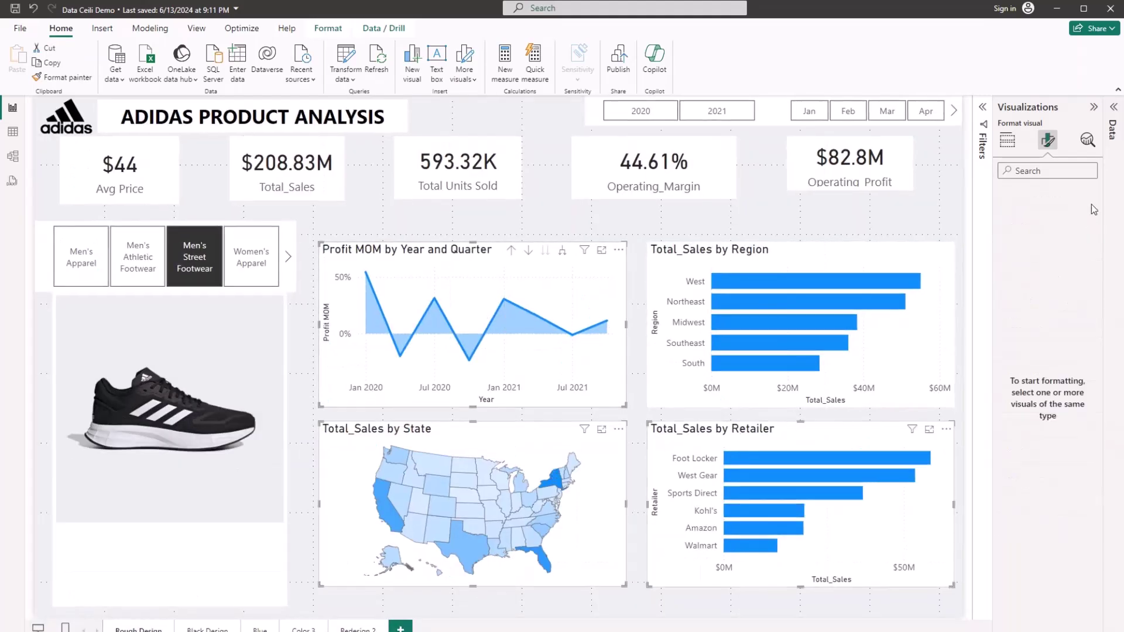
pyautogui.click(755, 201)
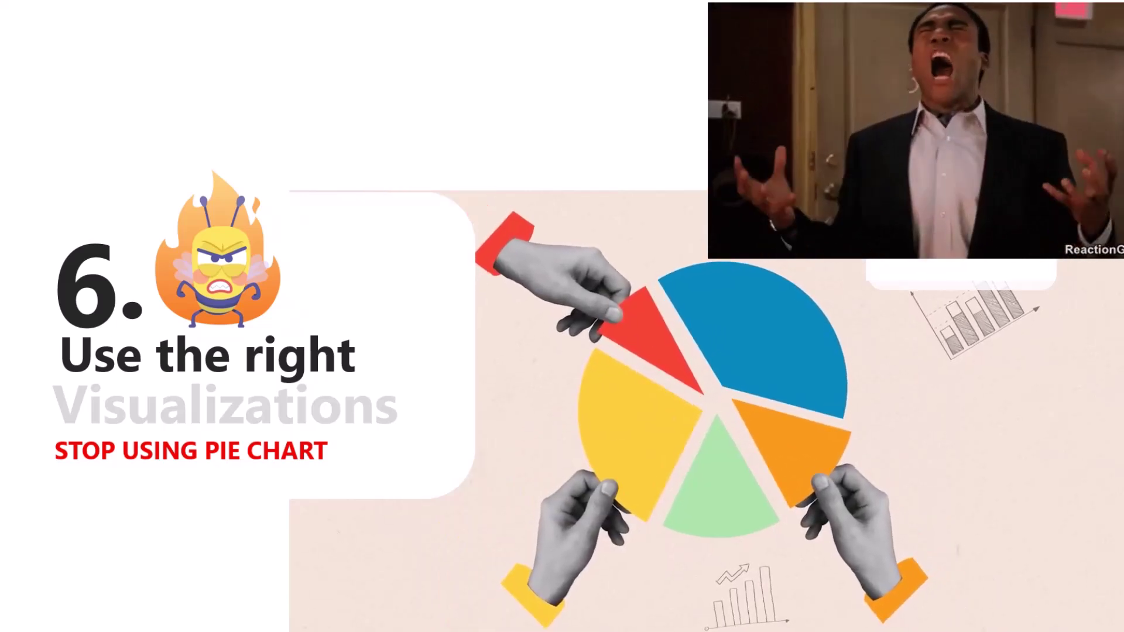
# Switch back to the Power BI report and turn off the Y-axis title of the Total_Sales by Region chart.
pyautogui.press('super+Tab')
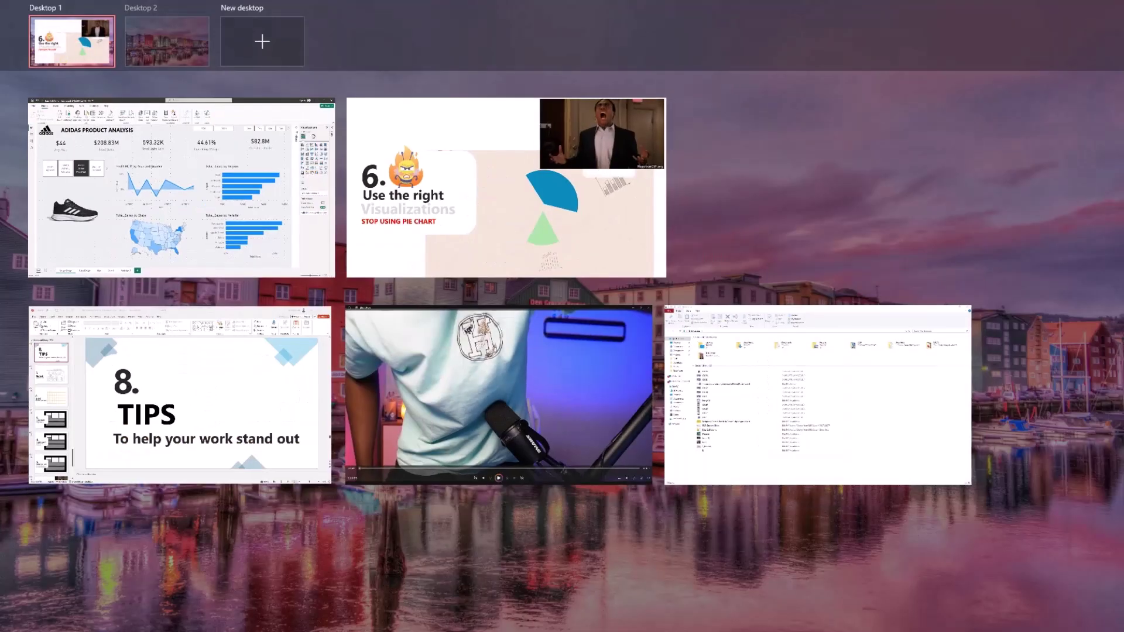
pyautogui.press('Up')
pyautogui.press('Return')
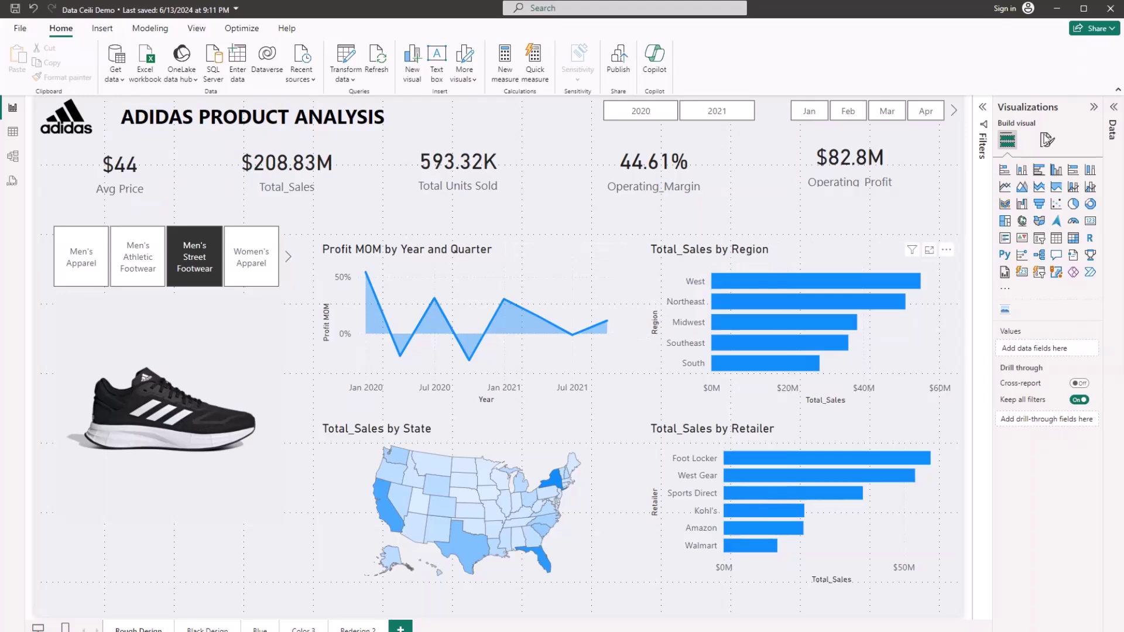
pyautogui.click(905, 261)
pyautogui.click(1050, 142)
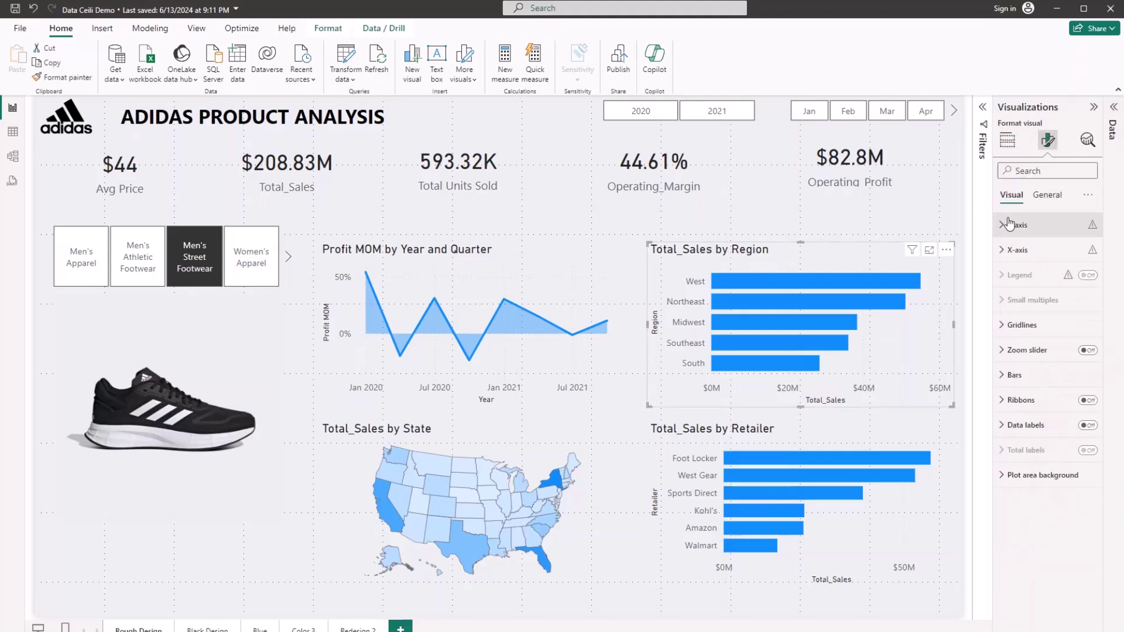
pyautogui.click(1017, 225)
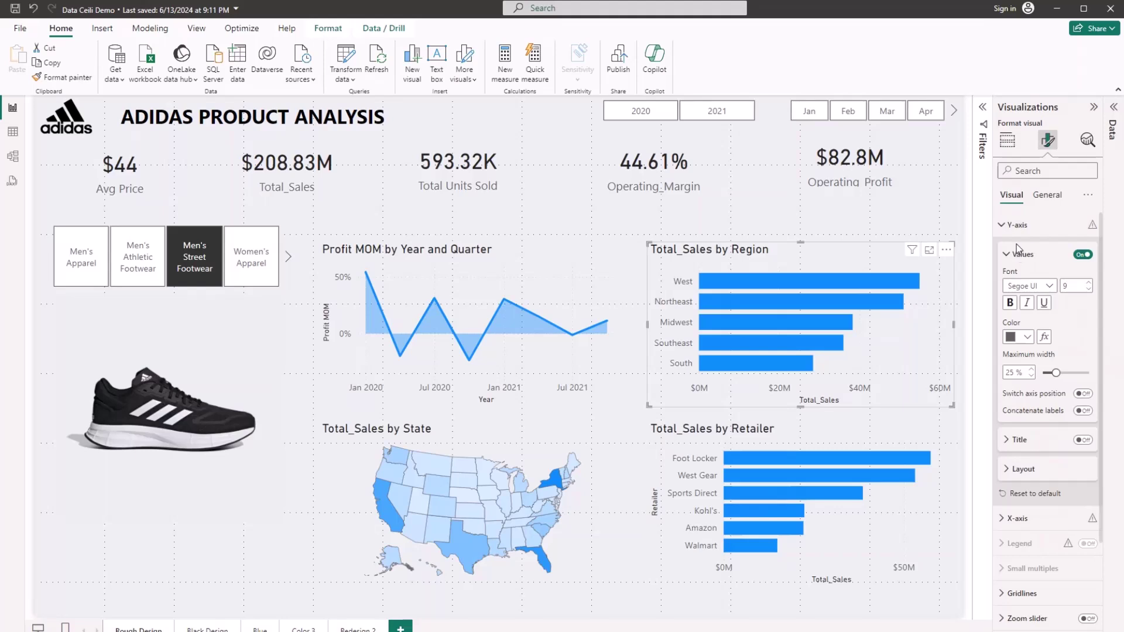
pyautogui.click(1007, 228)
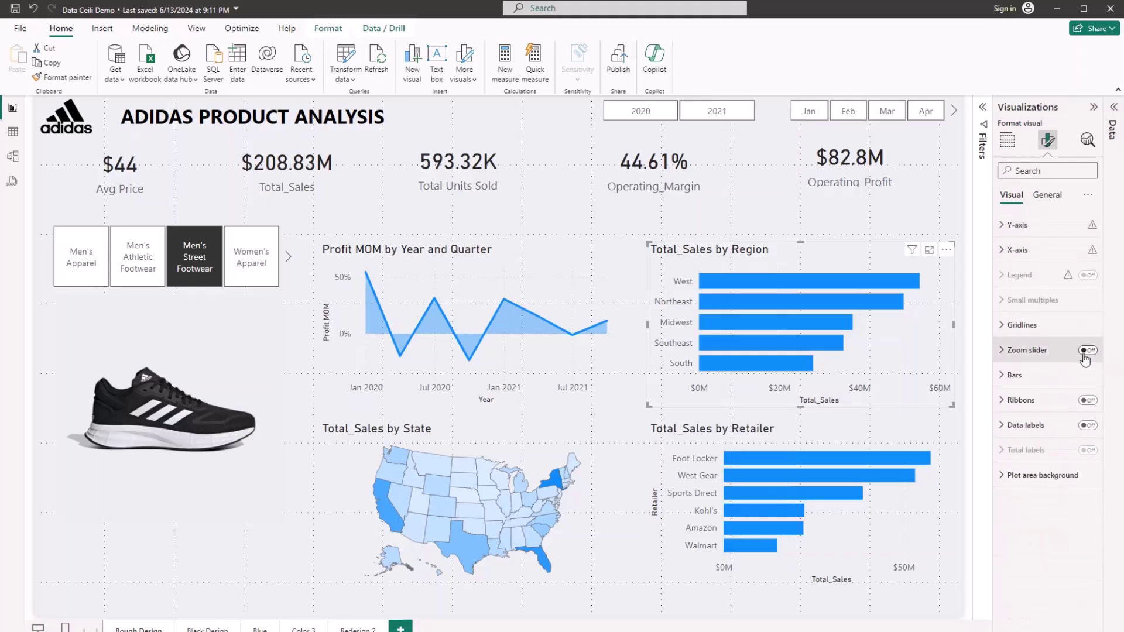
# Turn off the X-axis title and values of the Total_Sales by Region chart.
pyautogui.click(1017, 250)
pyautogui.click(1081, 438)
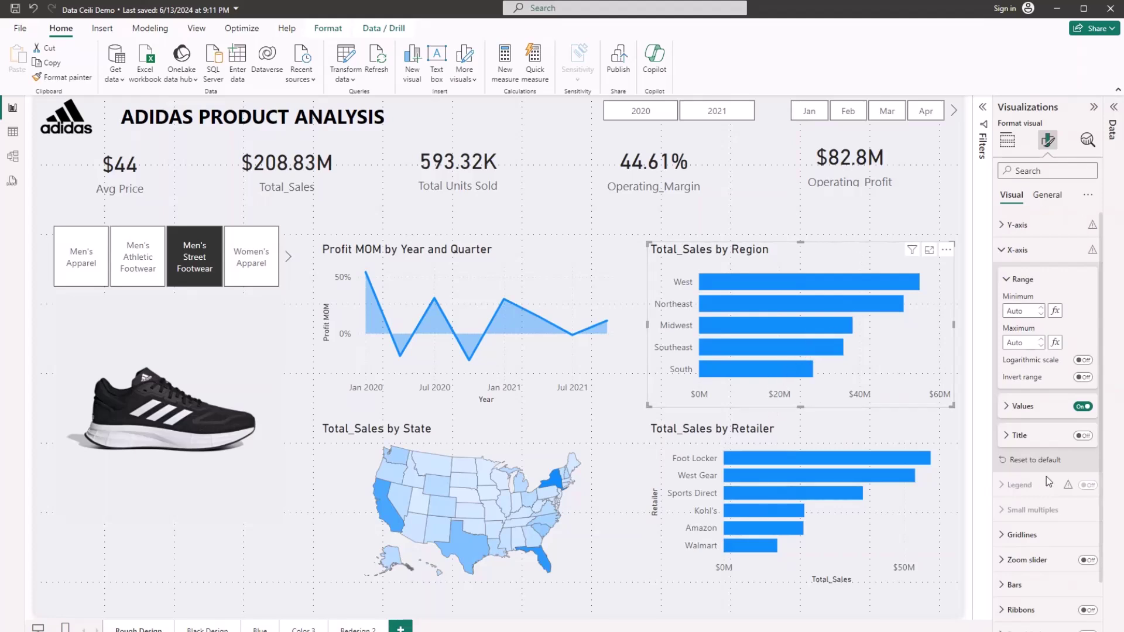
pyautogui.click(1083, 406)
pyautogui.click(1004, 250)
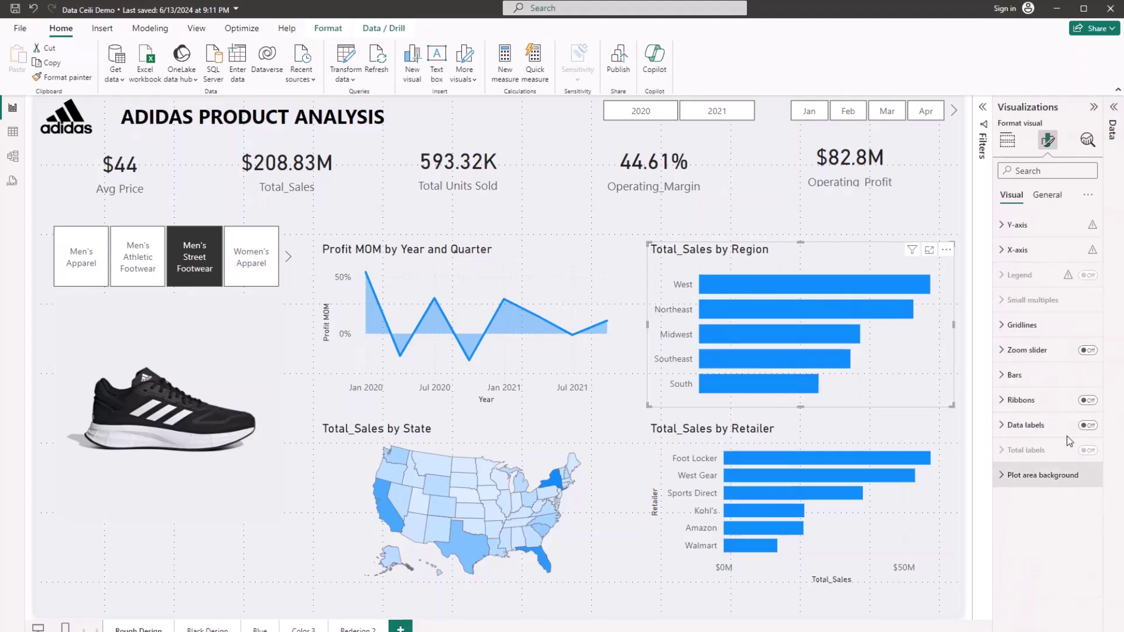
# Turn on data labels for the Total_Sales by Region chart and set their position to Inside end.
pyautogui.click(1029, 431)
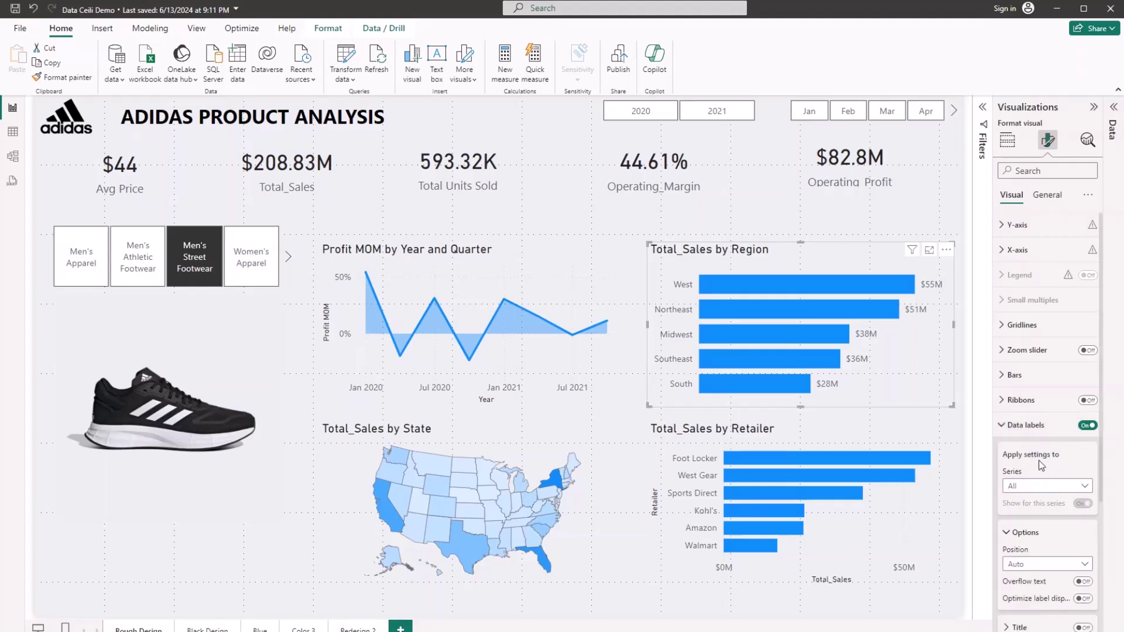
pyautogui.click(1031, 486)
pyautogui.click(1033, 572)
pyautogui.click(1033, 568)
pyautogui.click(789, 423)
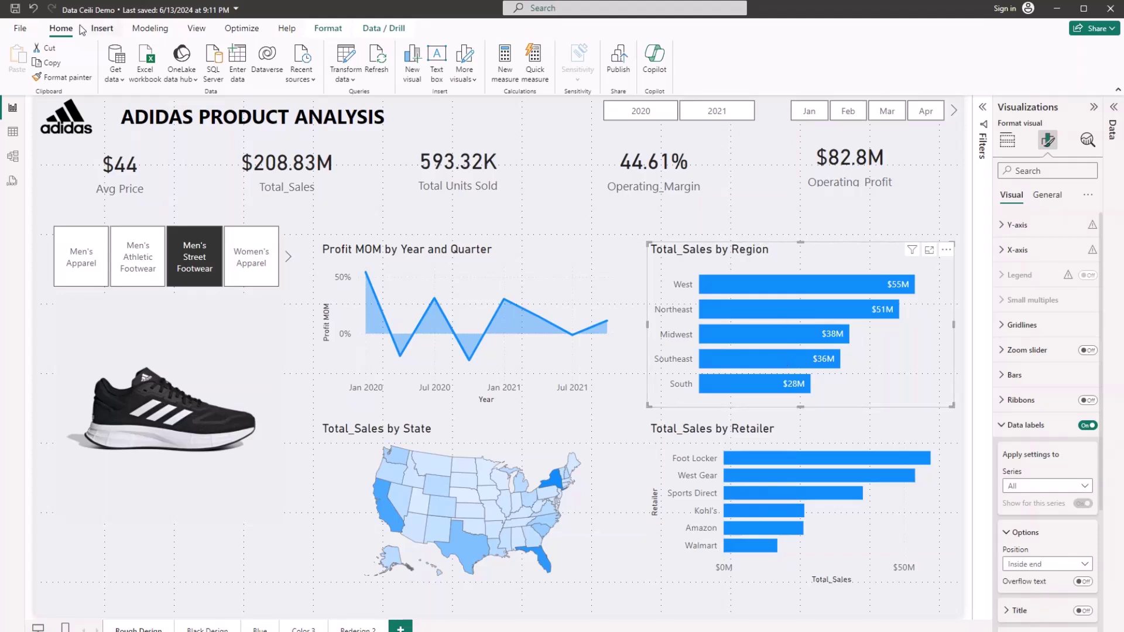
# Copy the Total_Sales by Region chart's formatting to the Total_Sales by Retailer and Profit MOM by Year and Quarter charts.
pyautogui.click(82, 76)
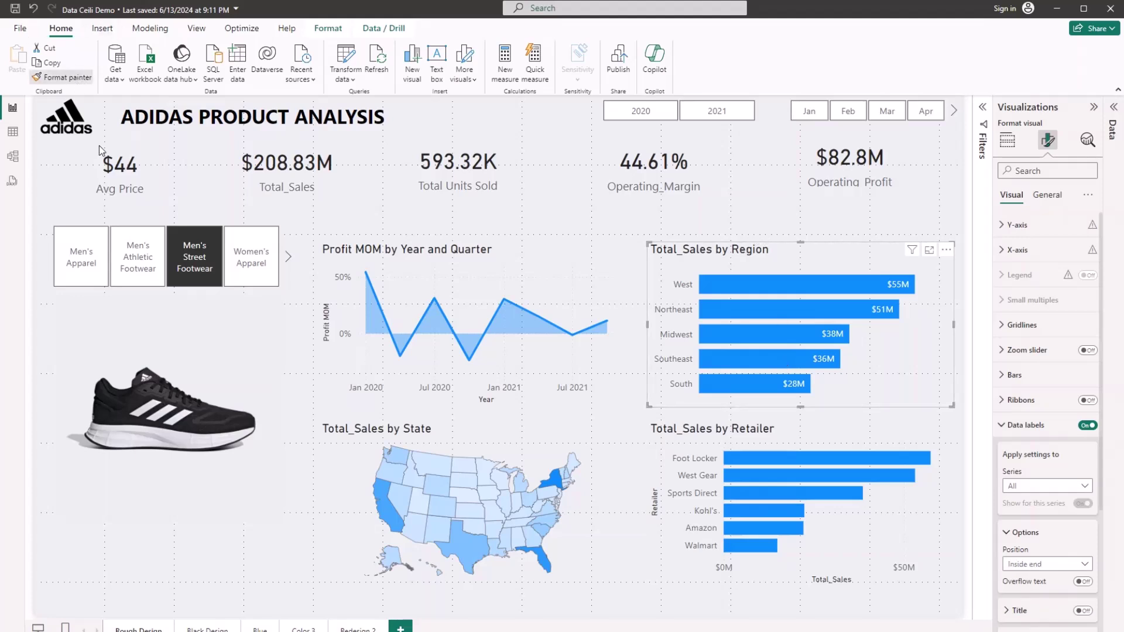
pyautogui.click(763, 434)
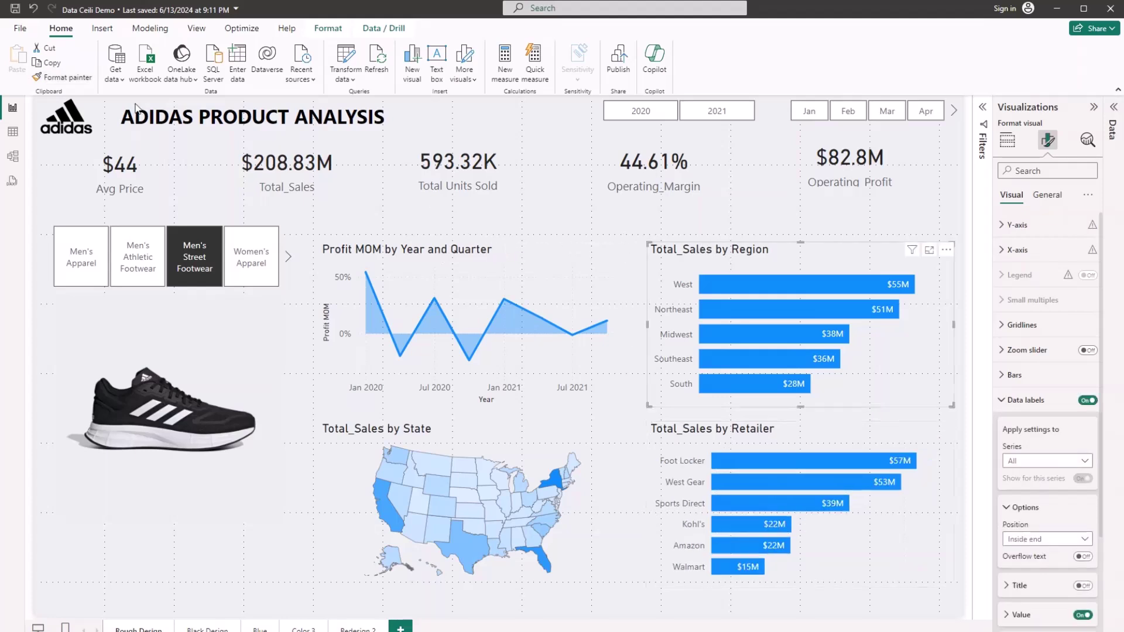
pyautogui.click(46, 77)
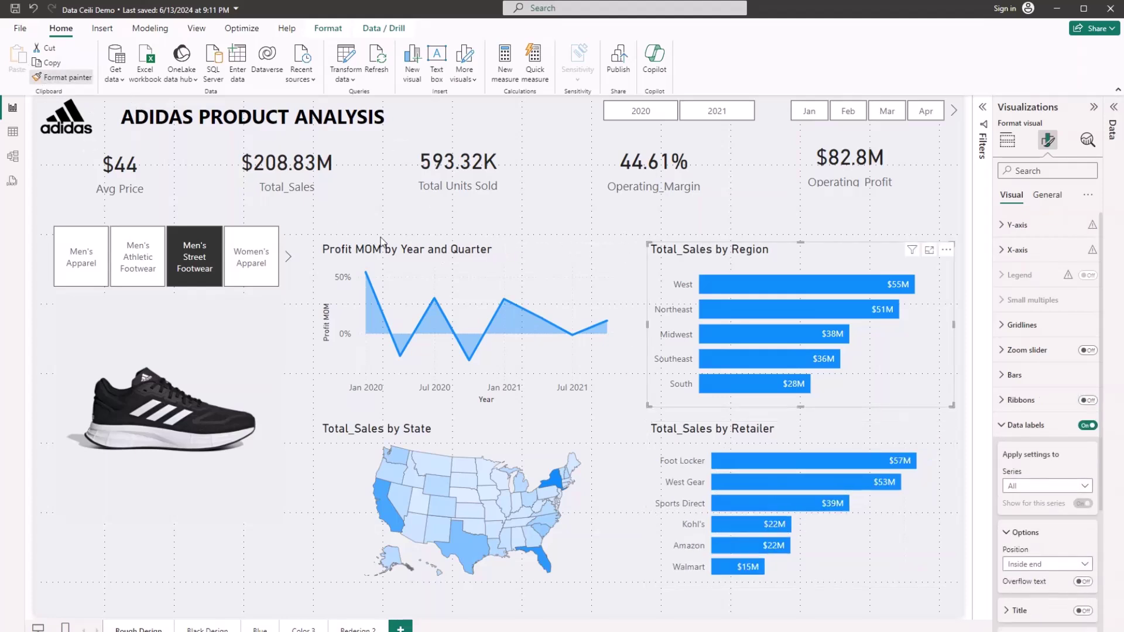
pyautogui.click(419, 258)
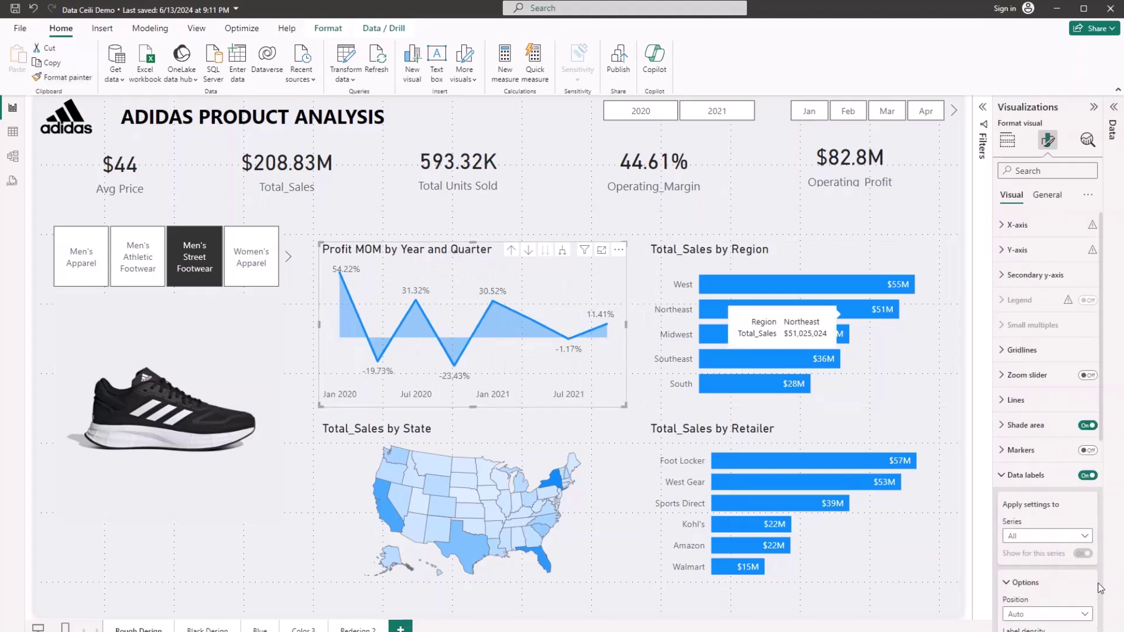
# Turn off data labels and turn on the Y-axis values for the Profit MOM by Year and Quarter chart.
pyautogui.click(1086, 475)
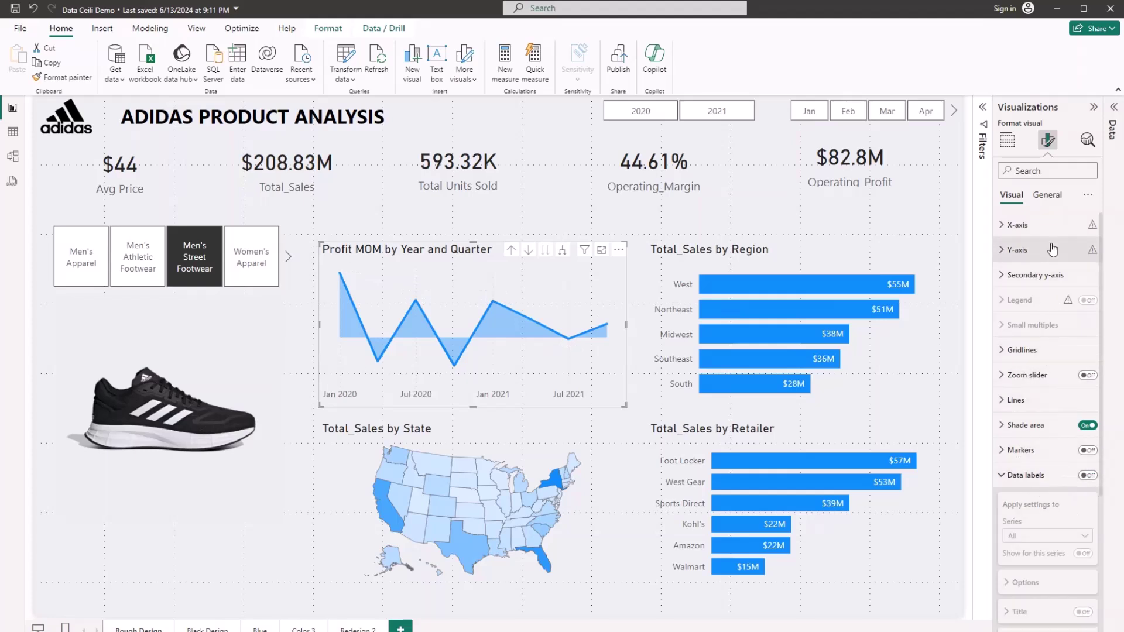
pyautogui.click(1030, 228)
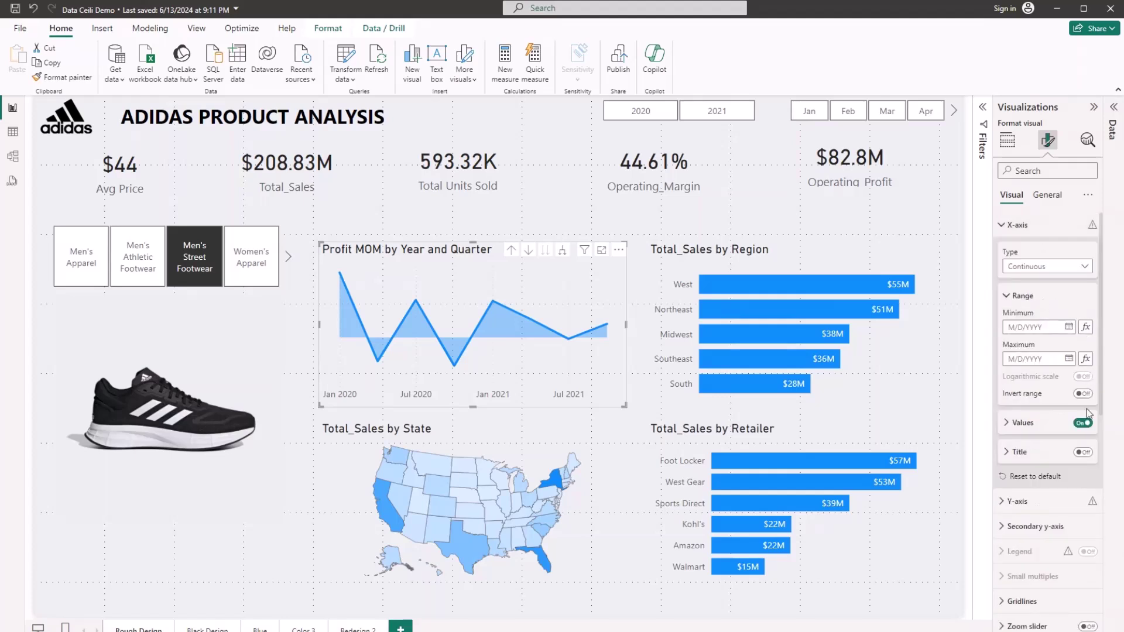
pyautogui.click(1002, 224)
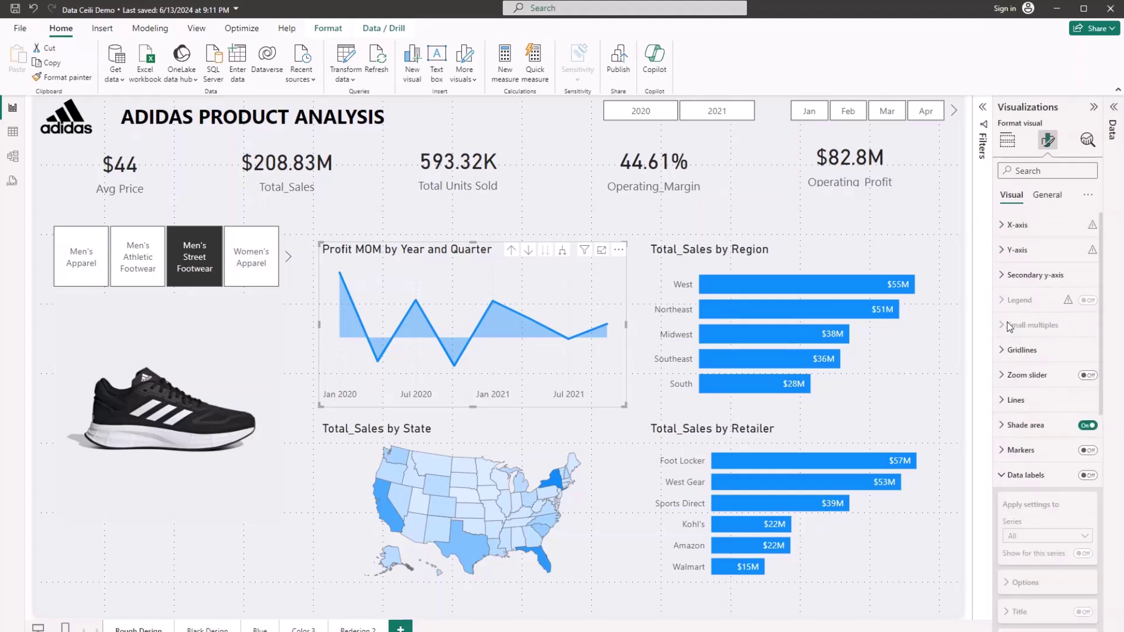
pyautogui.click(1011, 252)
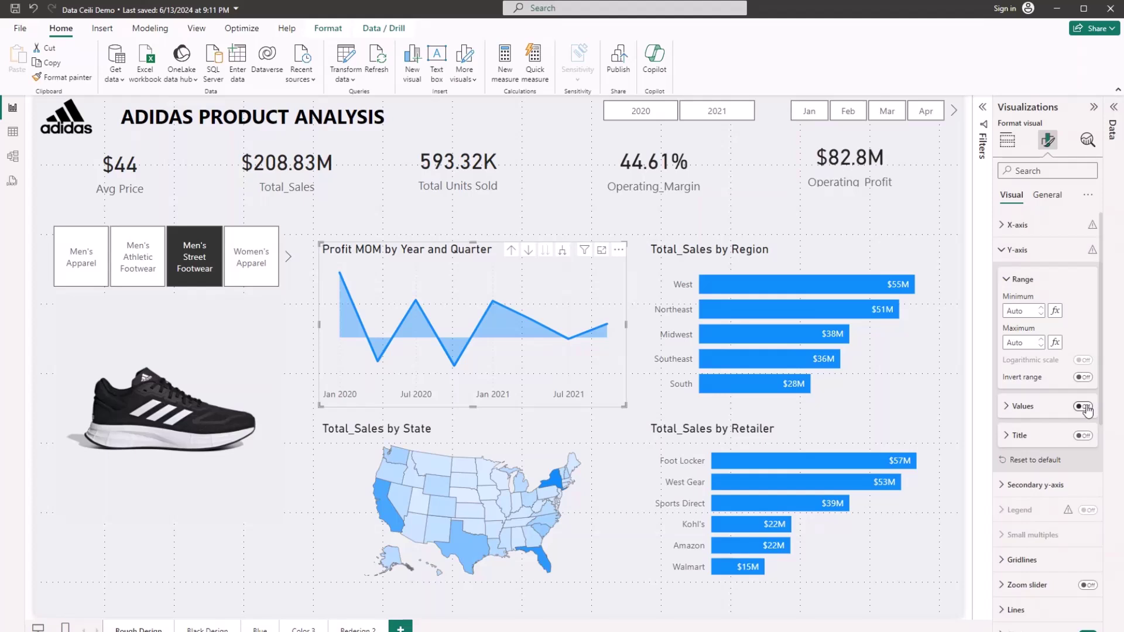
pyautogui.click(1083, 407)
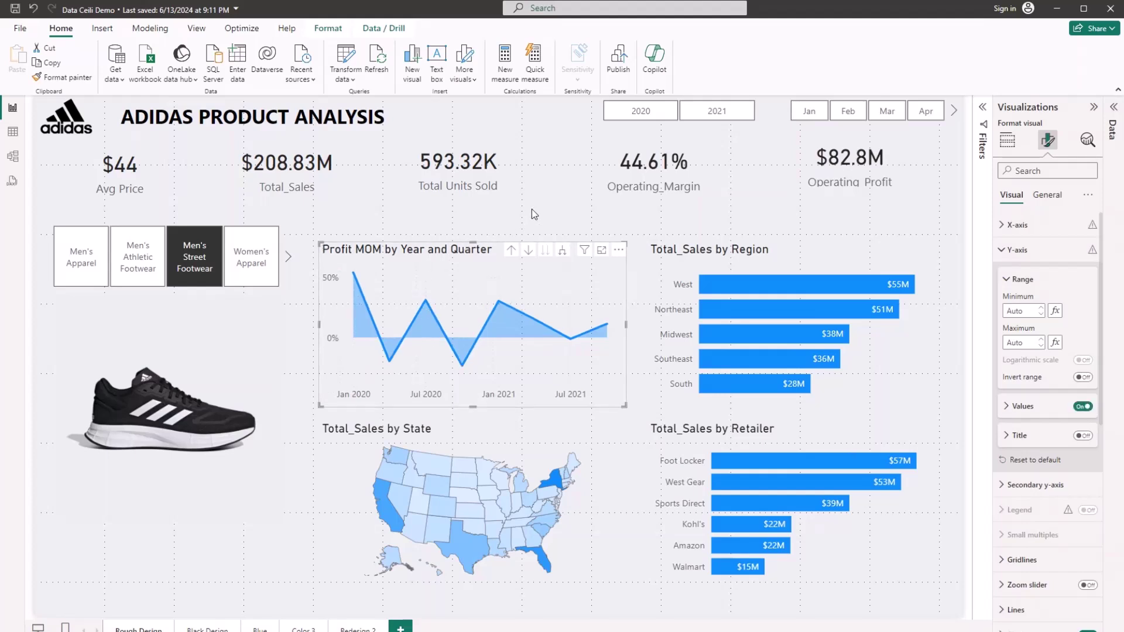
# Set the callout value font size of the five KPI cards to 18 and their category label font size to 9.
pyautogui.click(87, 177)
pyautogui.click(66, 170)
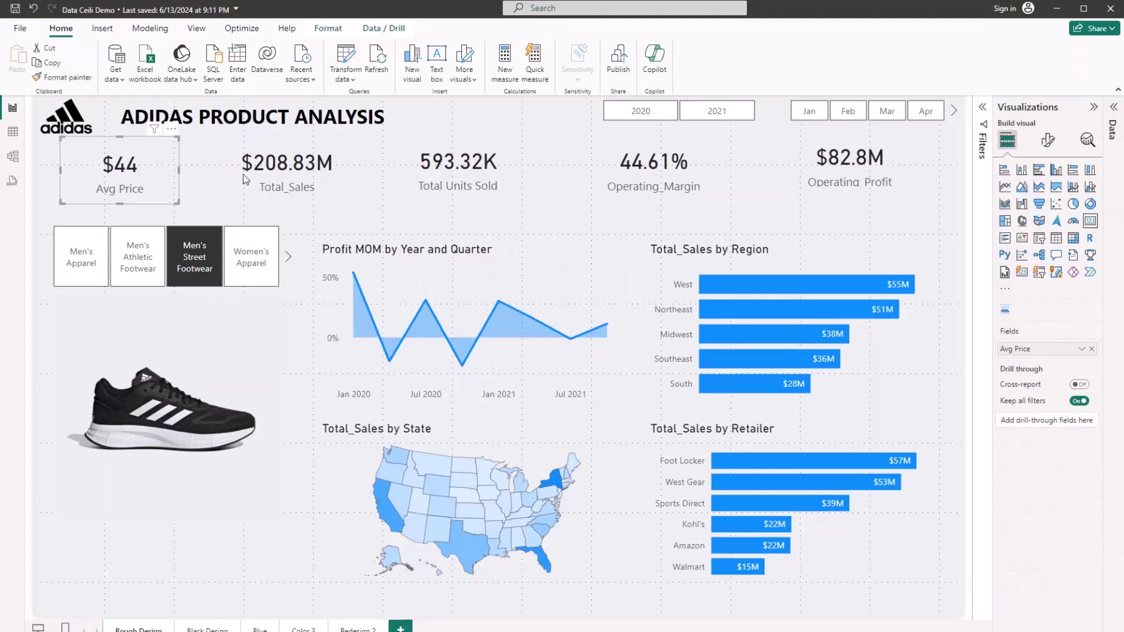
pyautogui.keyDown('ctrl'); pyautogui.click(302, 179); pyautogui.keyUp('ctrl')
pyautogui.keyDown('ctrl'); pyautogui.click(515, 178); pyautogui.keyUp('ctrl')
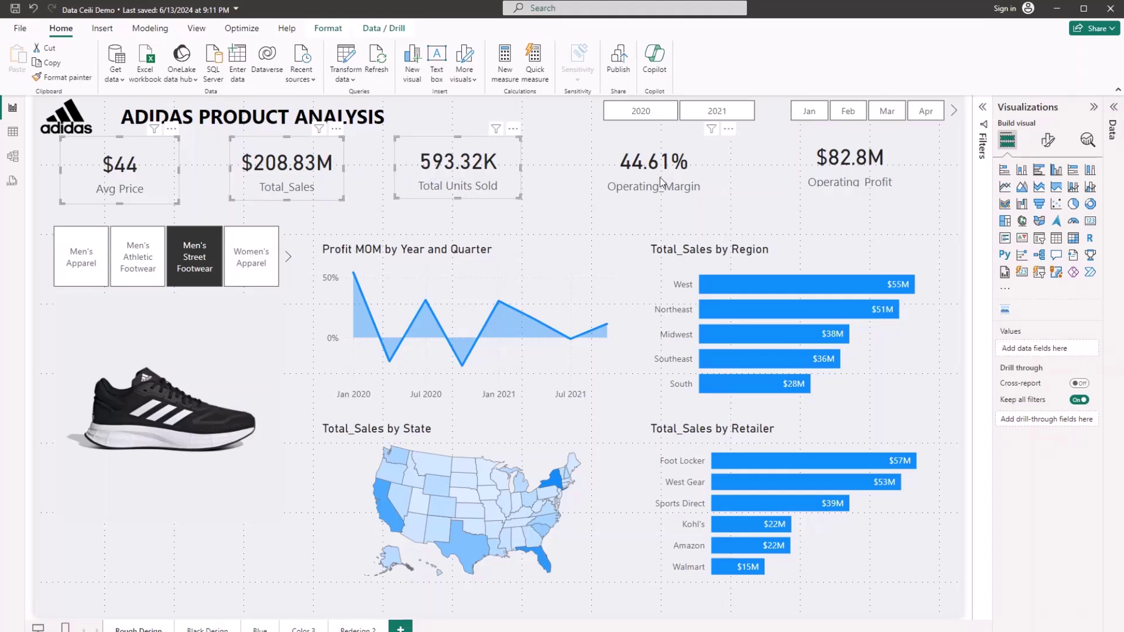
pyautogui.keyDown('ctrl'); pyautogui.click(788, 182); pyautogui.keyUp('ctrl')
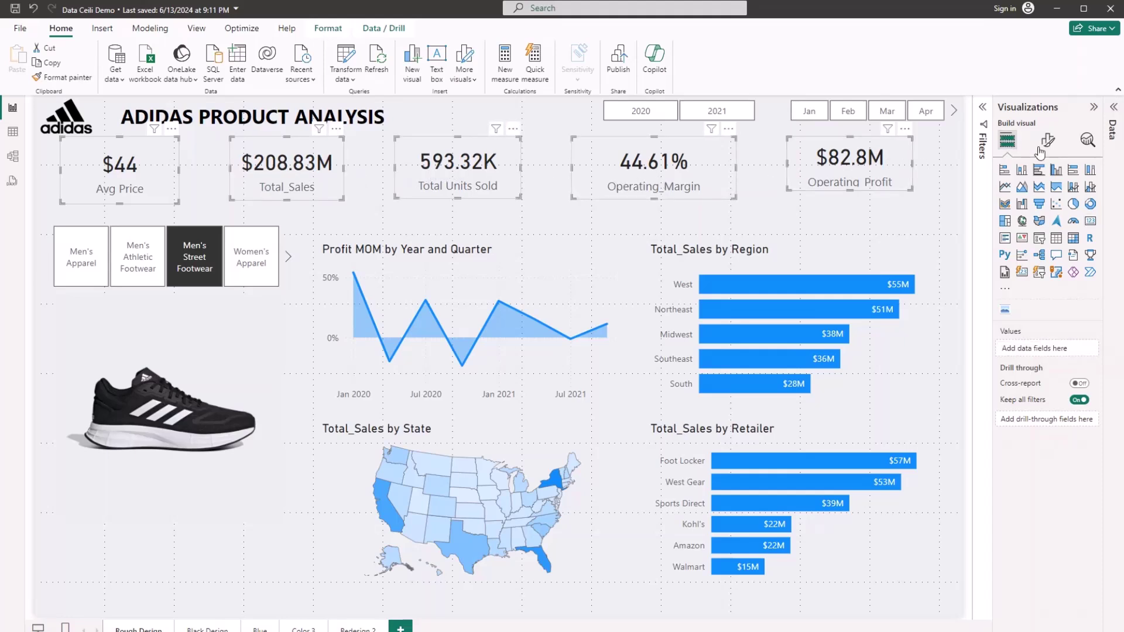
pyautogui.click(1048, 140)
pyautogui.click(1029, 225)
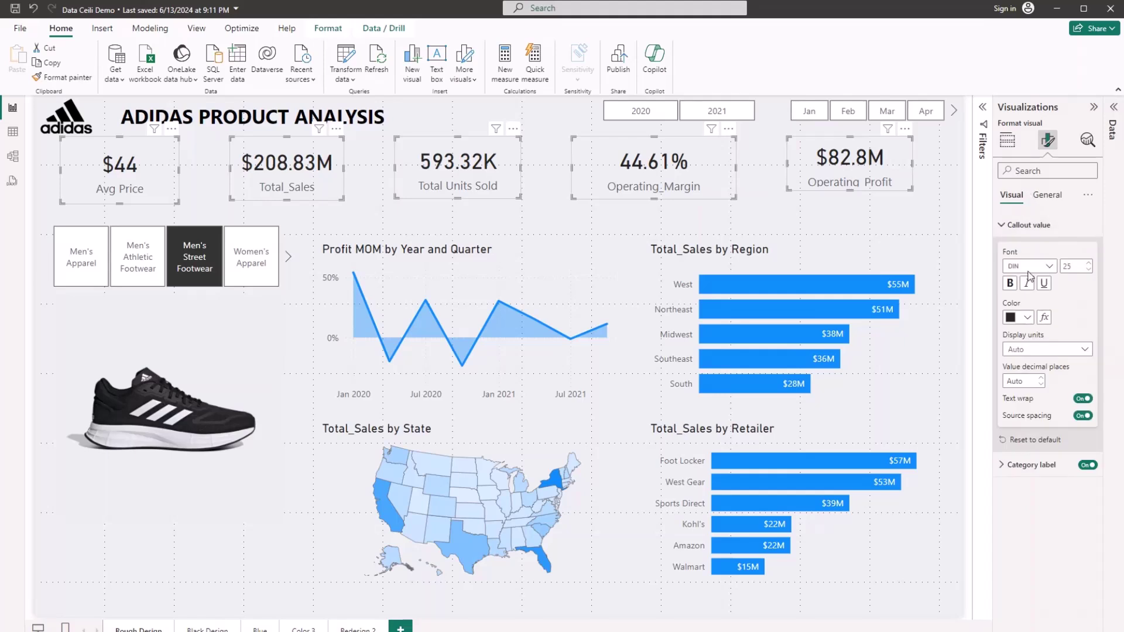
pyautogui.write('12')
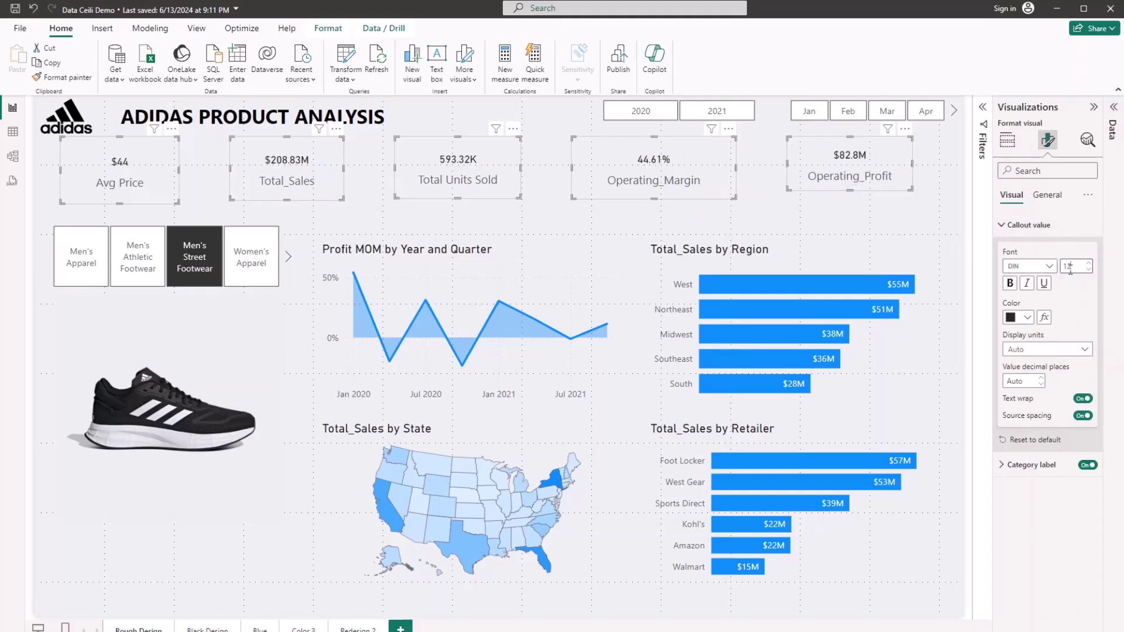
pyautogui.click(1075, 262)
pyautogui.press('BackSpace')
pyautogui.click(1024, 465)
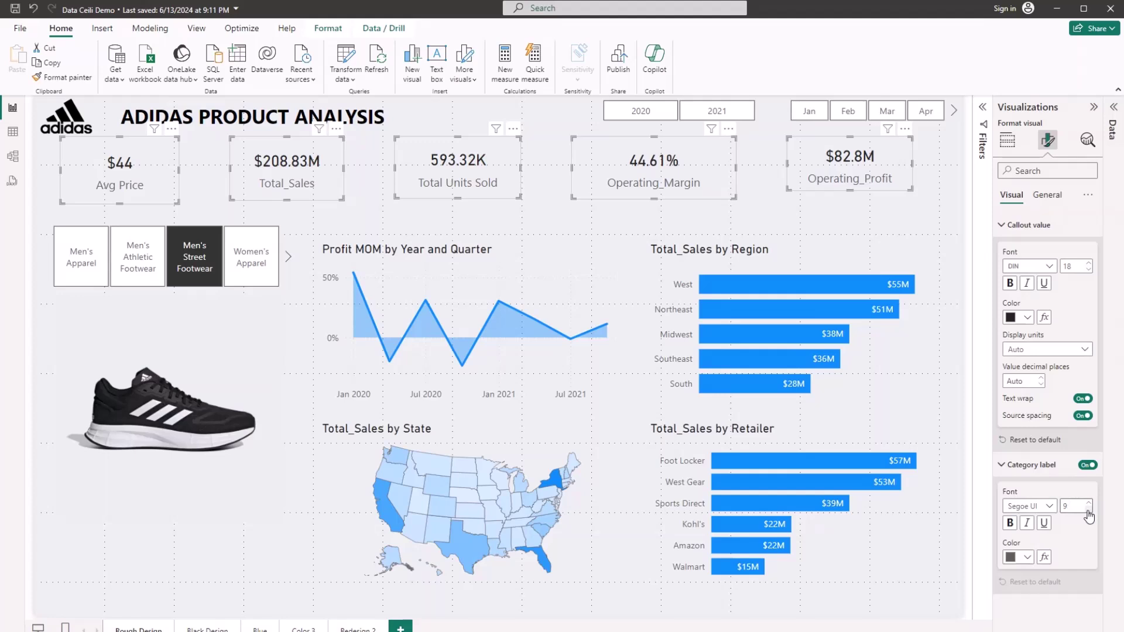
pyautogui.click(769, 213)
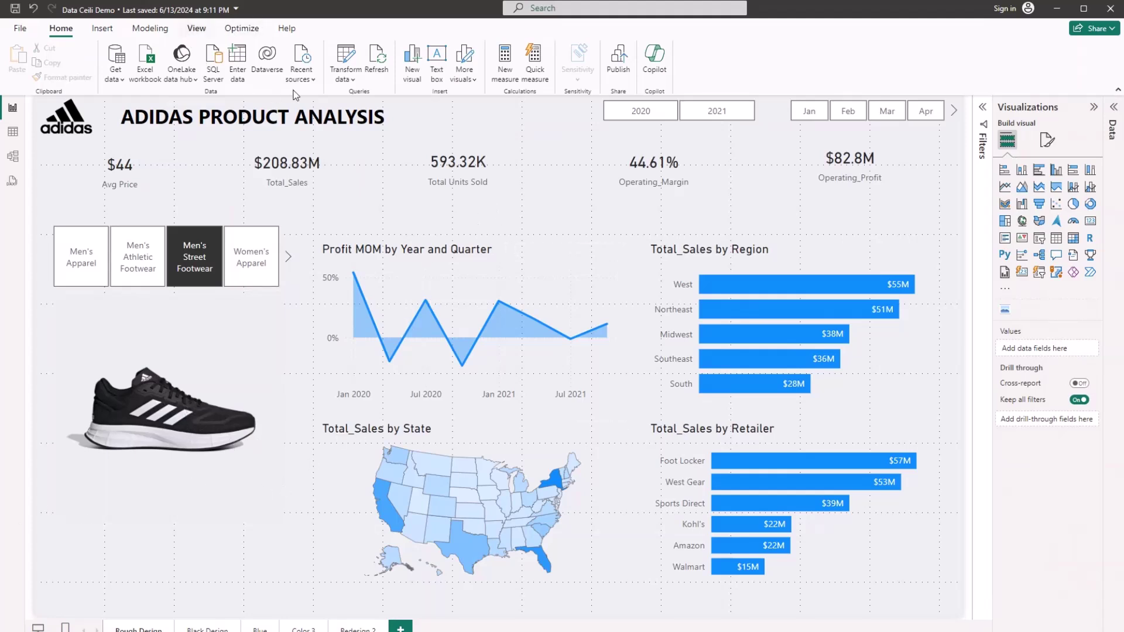
# Hide the page gridlines and turn off the horizontal and vertical gridlines in the Profit MOM by Year and Quarter chart.
pyautogui.click(196, 28)
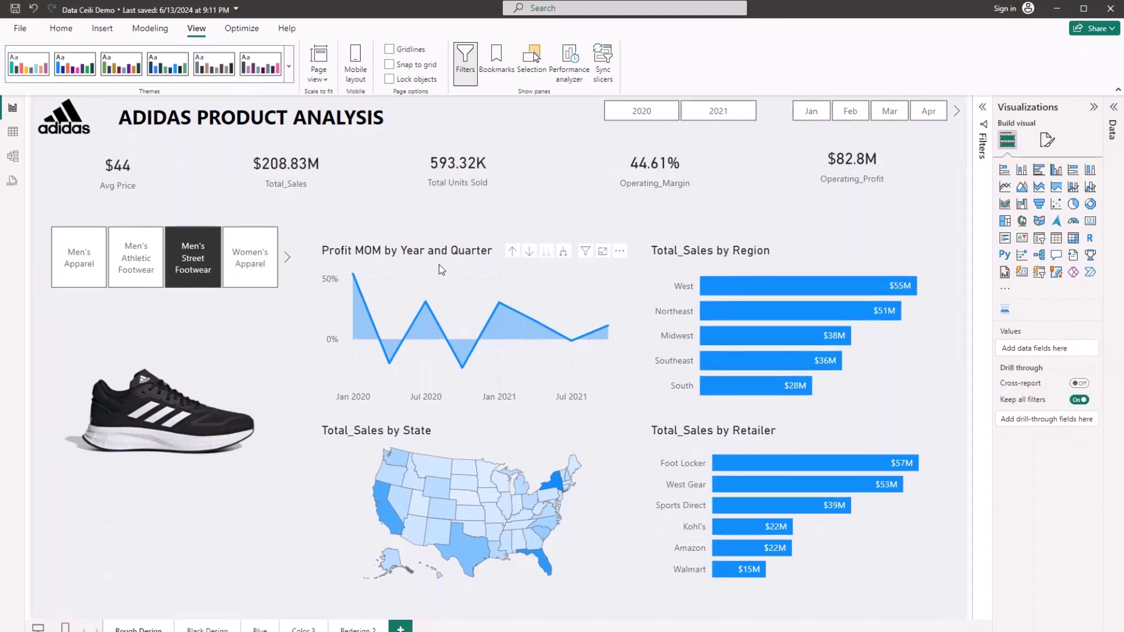
pyautogui.click(562, 275)
pyautogui.click(1048, 141)
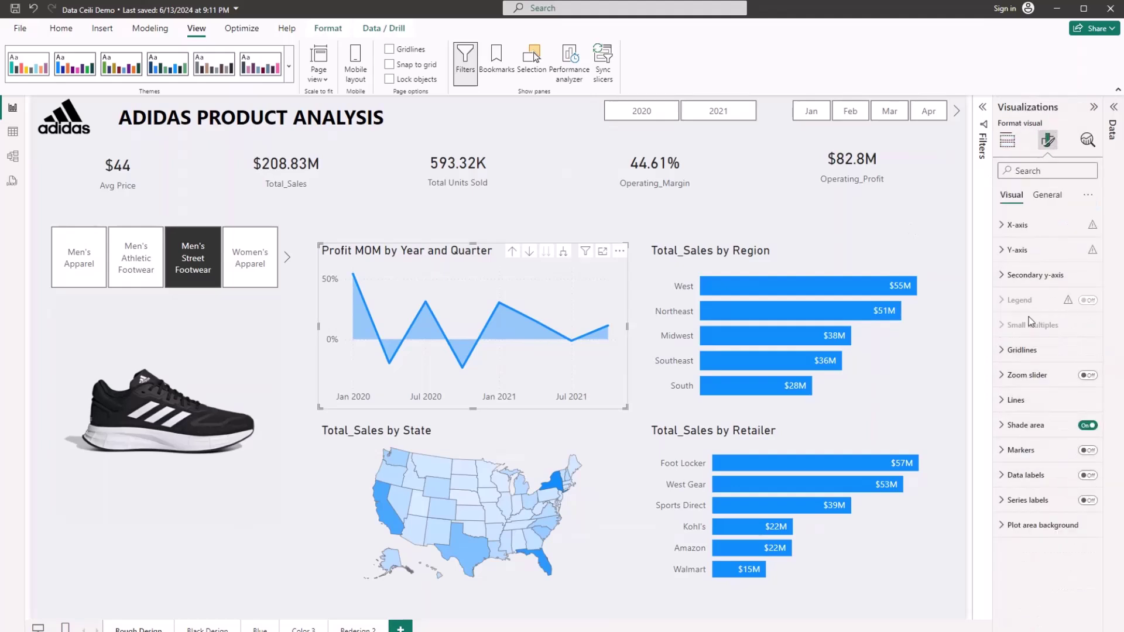
pyautogui.click(1017, 360)
pyautogui.click(1083, 379)
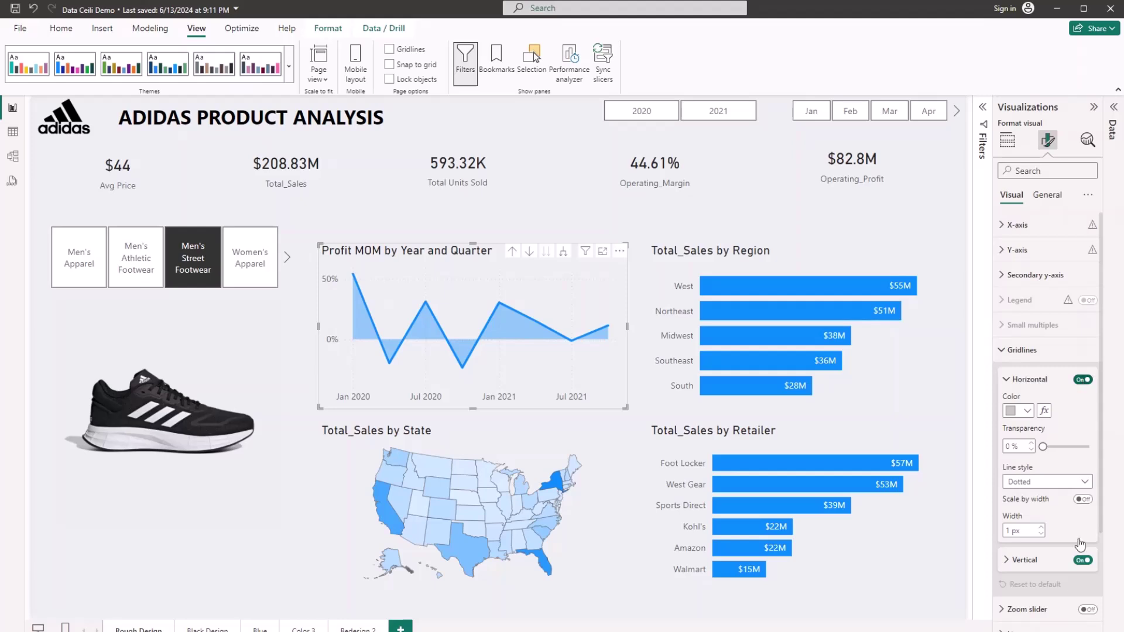
pyautogui.click(1082, 560)
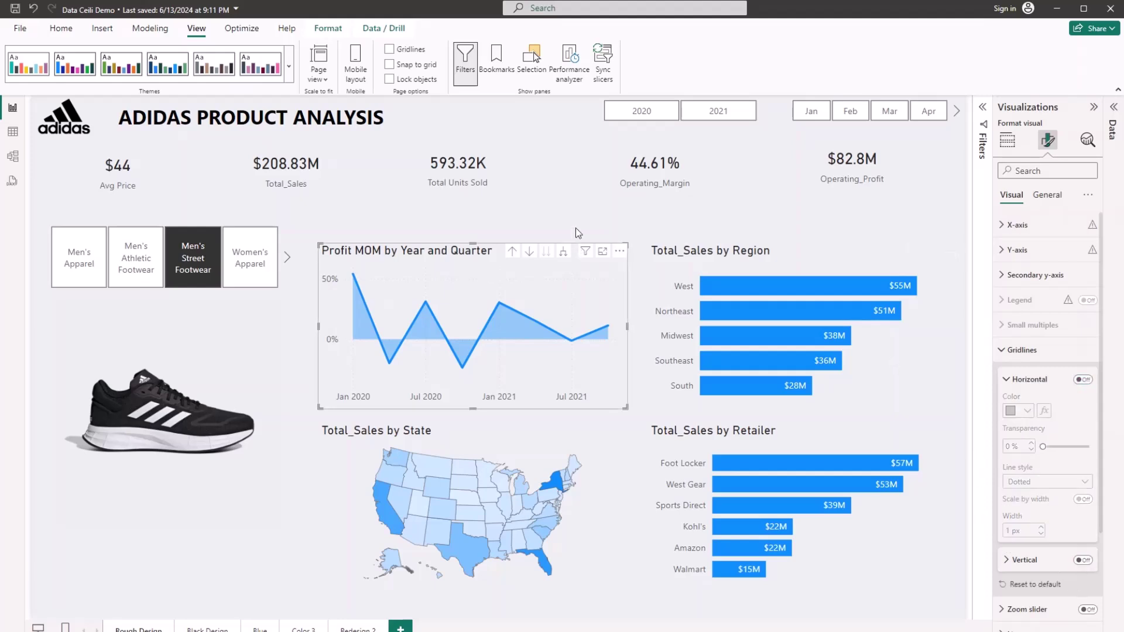
pyautogui.click(584, 206)
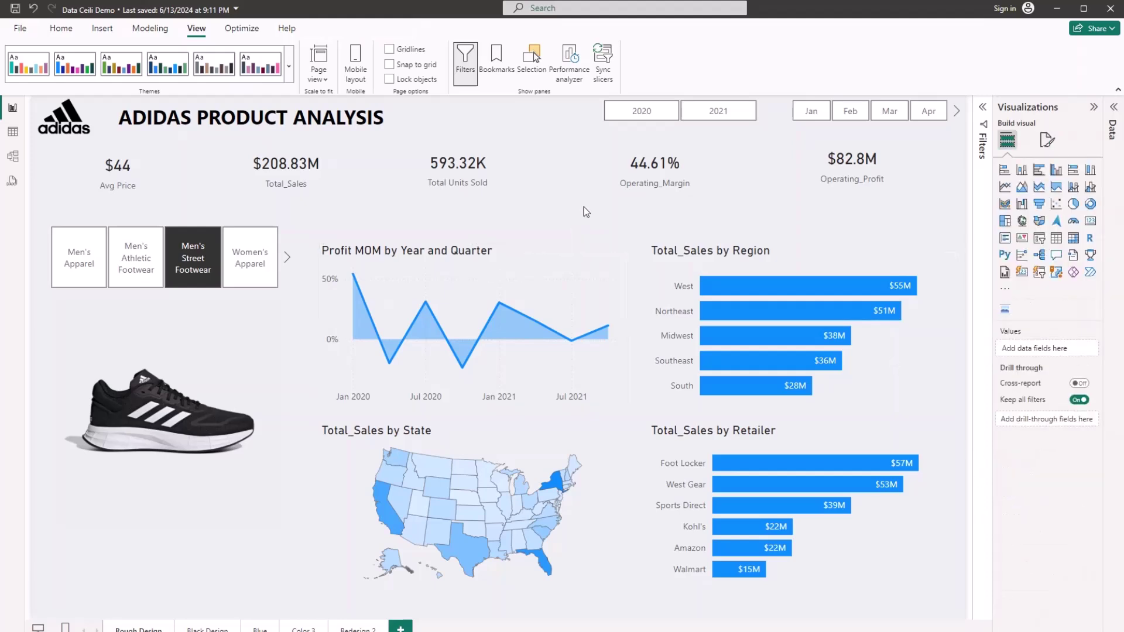
# Set the bar color of the Total_Sales by Region chart to black for all categories.
pyautogui.click(730, 253)
pyautogui.click(1048, 141)
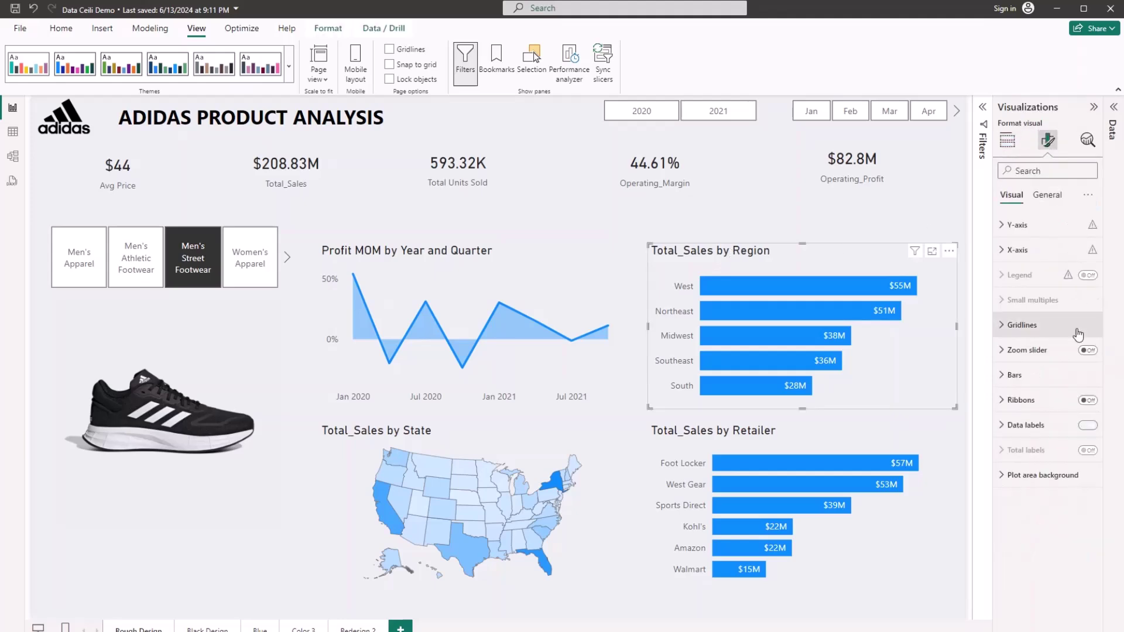
pyautogui.click(1020, 374)
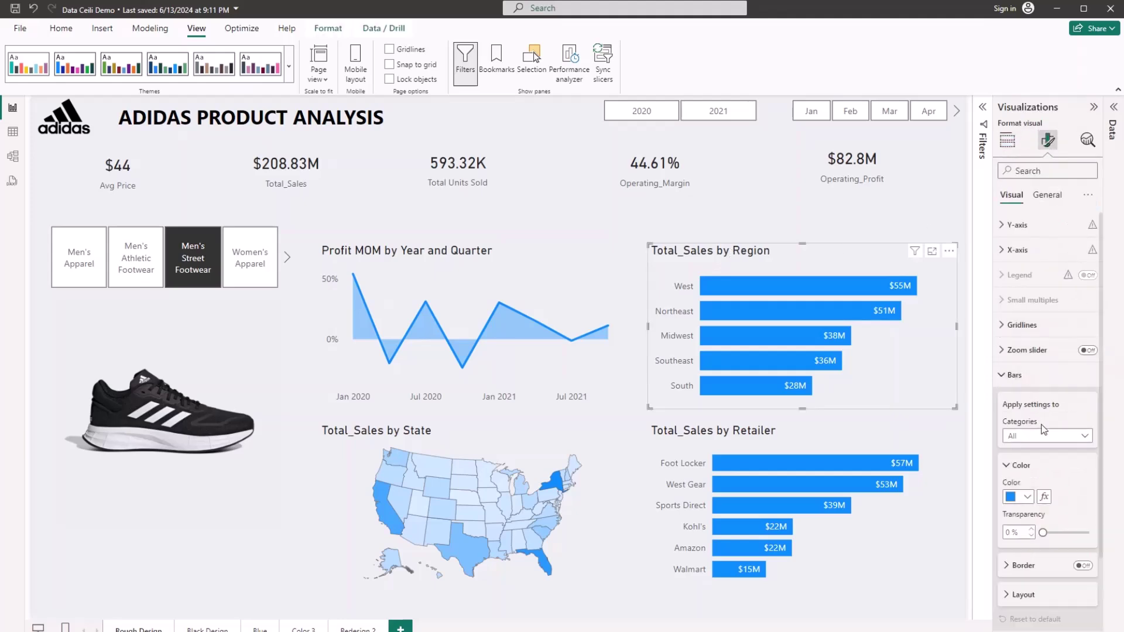
pyautogui.click(1026, 495)
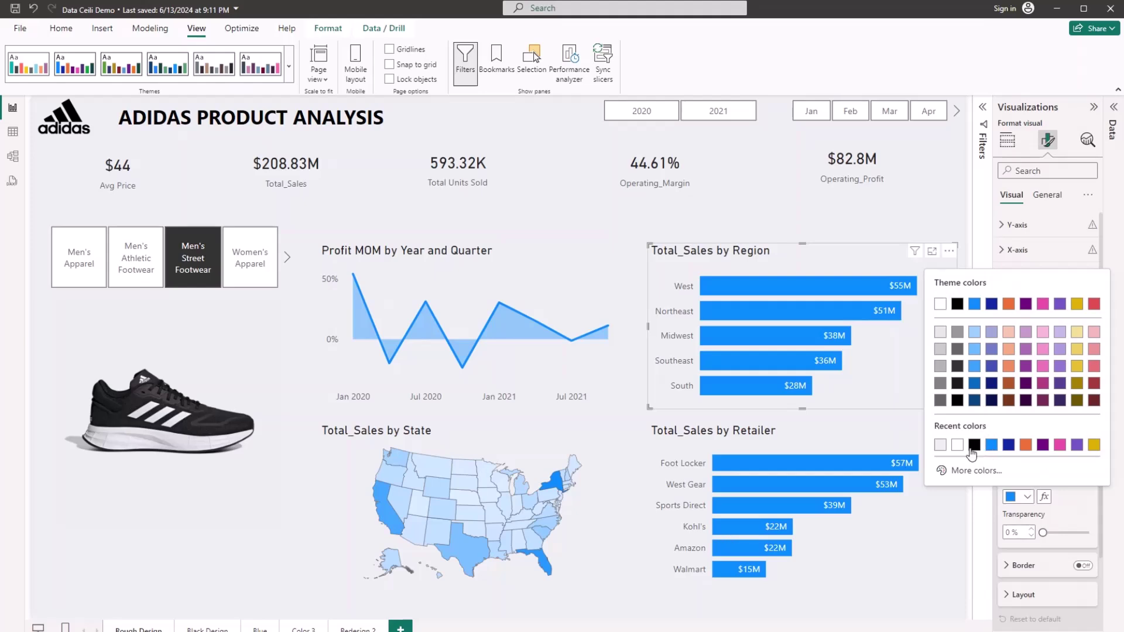
pyautogui.click(974, 446)
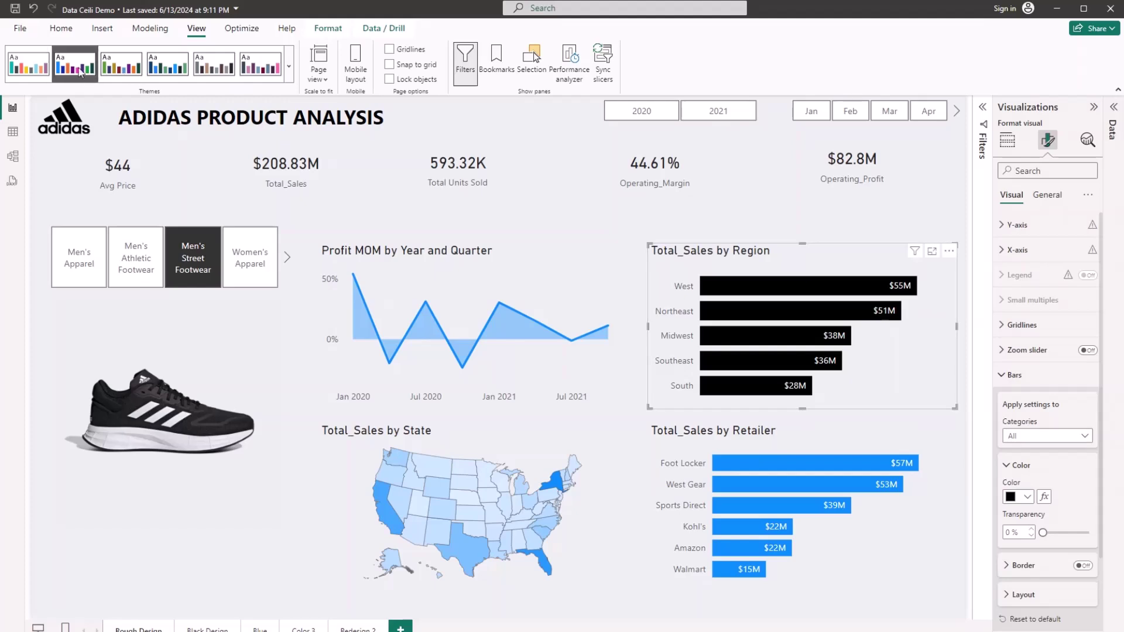
# Copy the Total_Sales by Region chart's formatting to the Total_Sales by Retailer chart with the format painter.
pyautogui.click(58, 29)
pyautogui.click(60, 79)
pyautogui.click(679, 450)
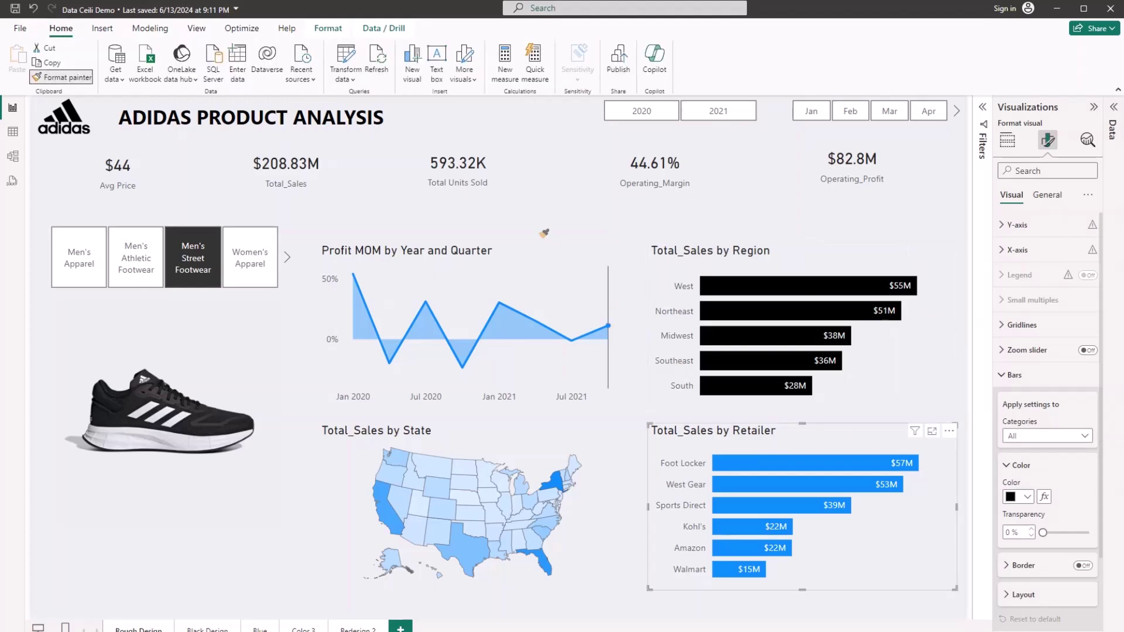
# Set the line color of the Profit MOM chart to black (#000000) for all series.
pyautogui.click(479, 264)
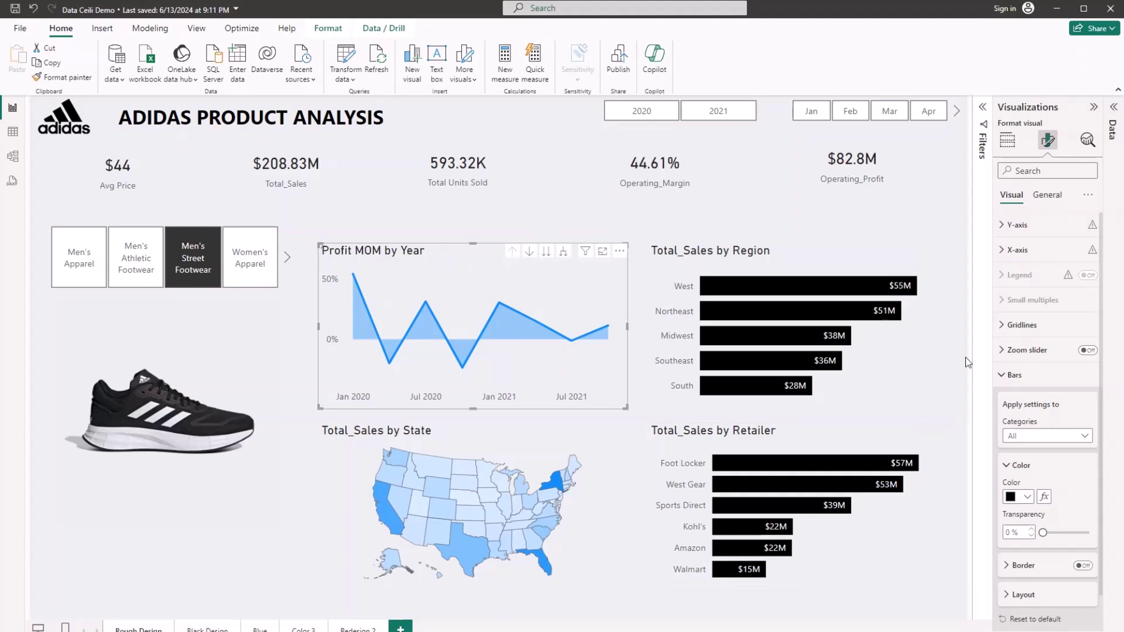
pyautogui.click(1019, 399)
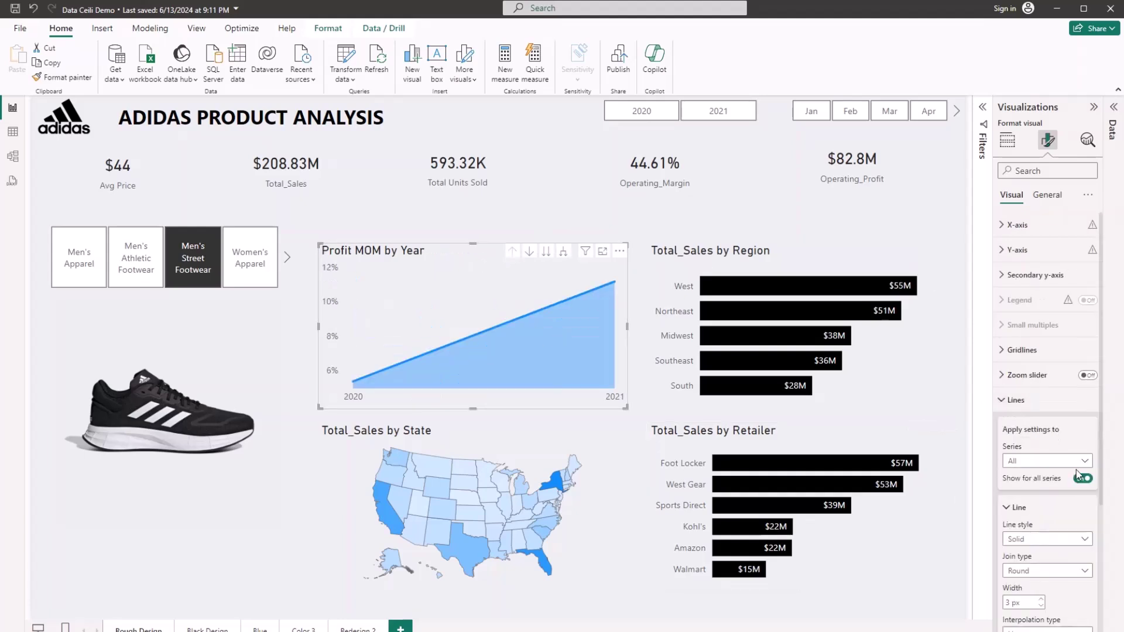
pyautogui.scroll(-5, 1056, 550)
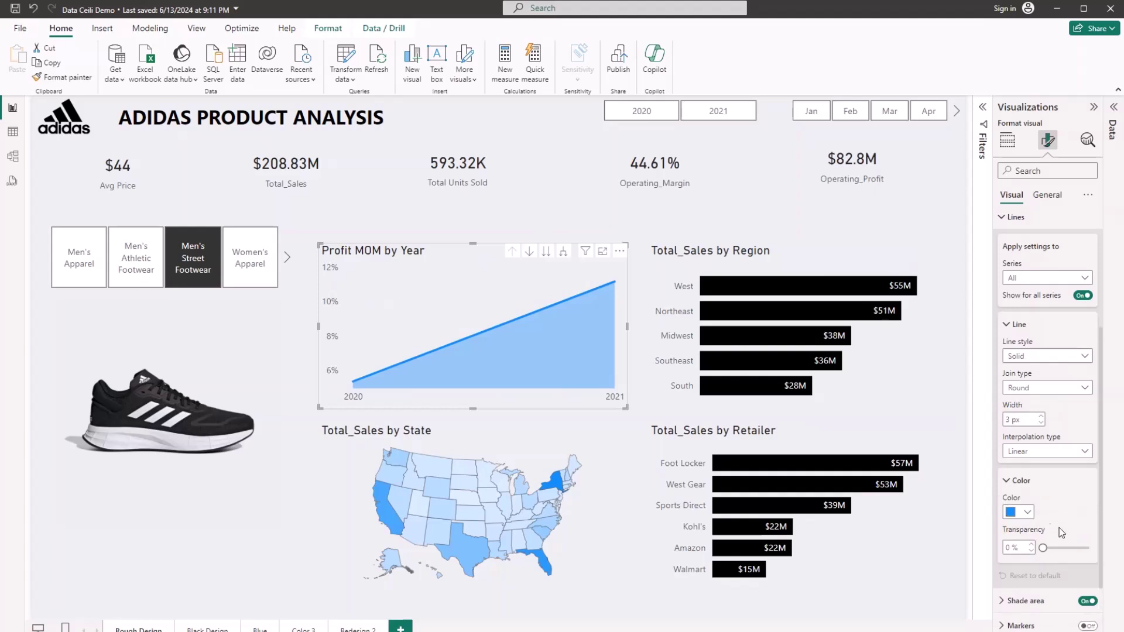
pyautogui.click(1018, 513)
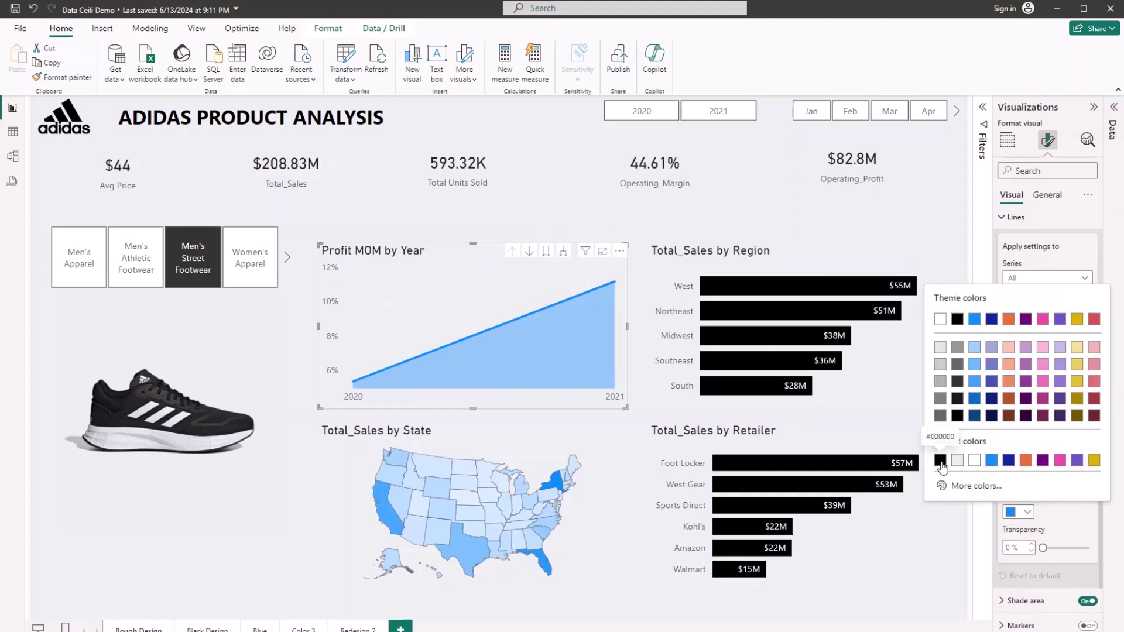
pyautogui.click(940, 460)
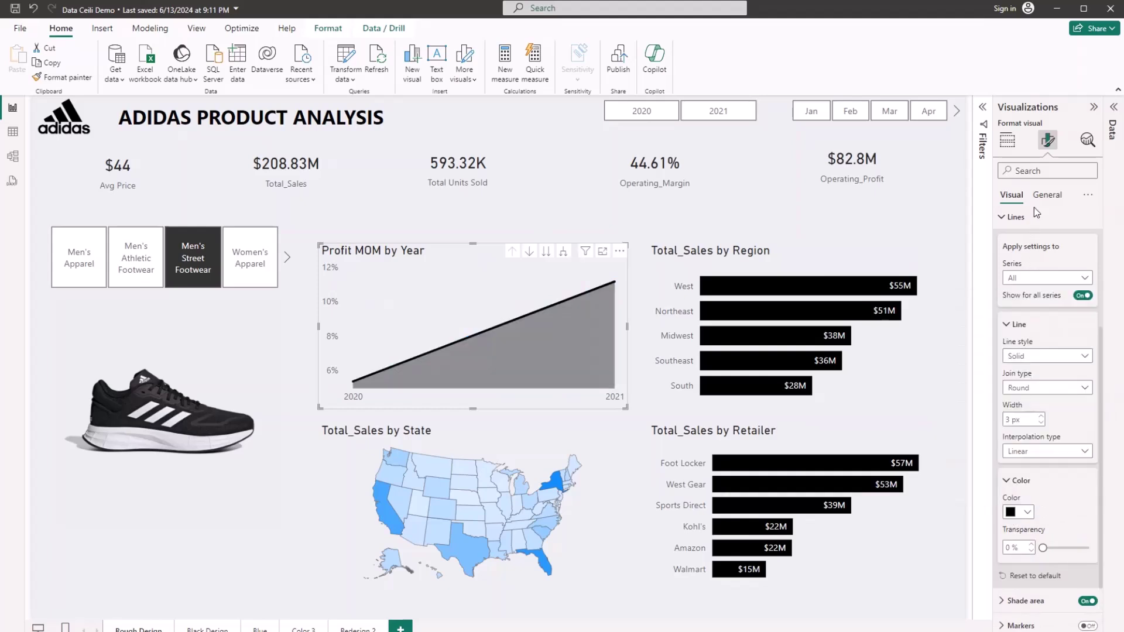
# Set the interpolation type of the Profit MOM chart's line to Smooth.
pyautogui.click(1015, 217)
pyautogui.click(1016, 225)
pyautogui.click(1016, 234)
pyautogui.click(1014, 399)
pyautogui.scroll(-5, 1036, 469)
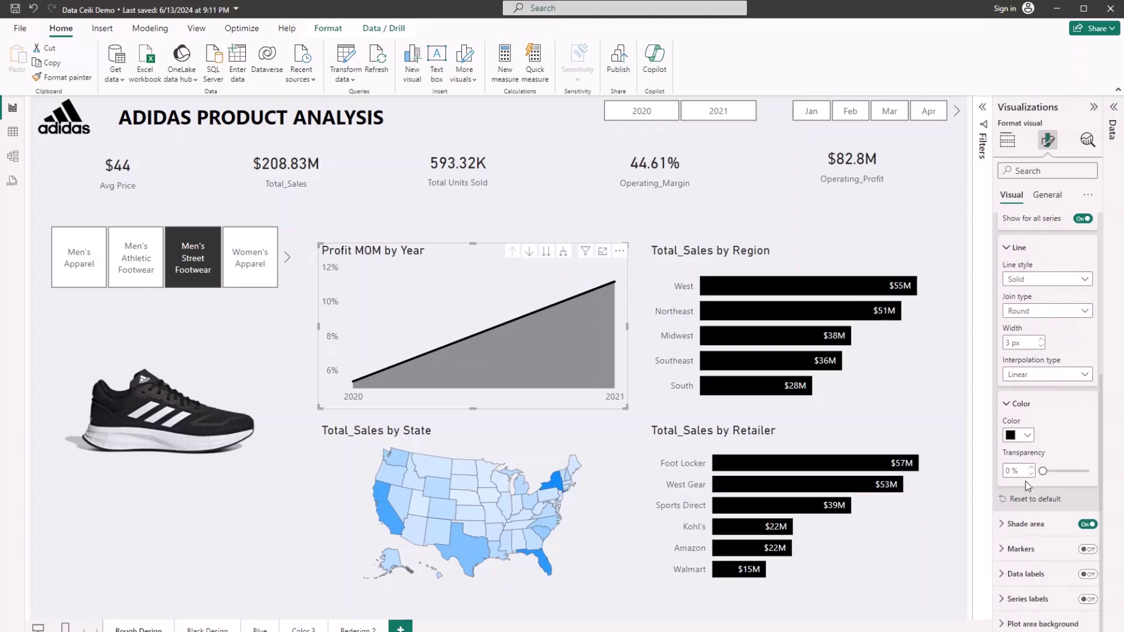
pyautogui.scroll(2, 1045, 422)
pyautogui.click(1044, 437)
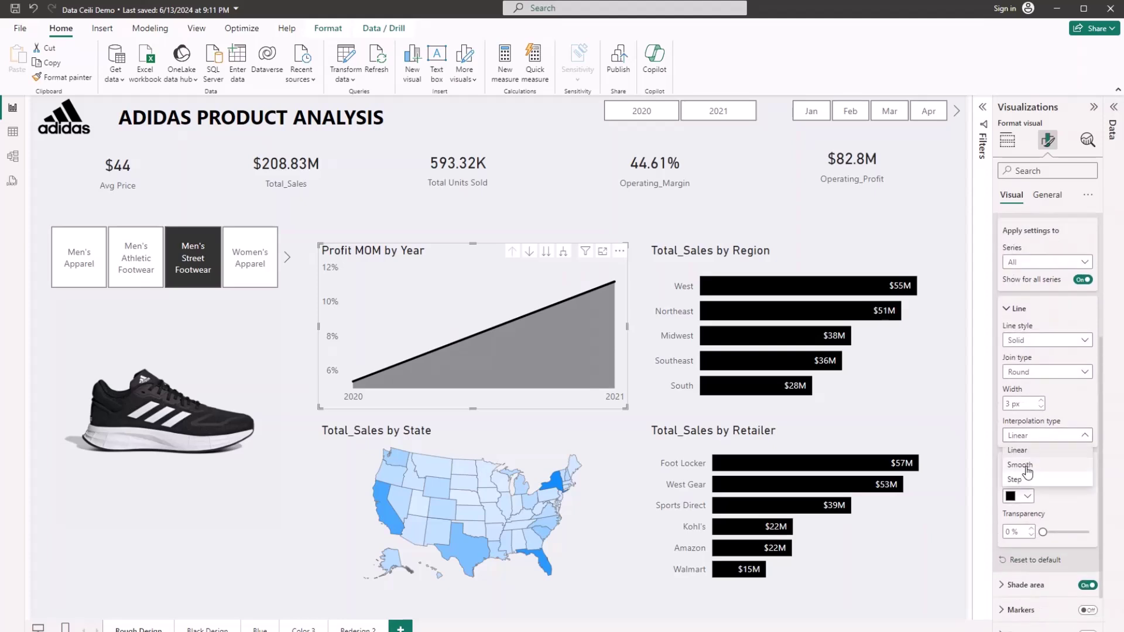
pyautogui.click(497, 310)
pyautogui.click(1044, 435)
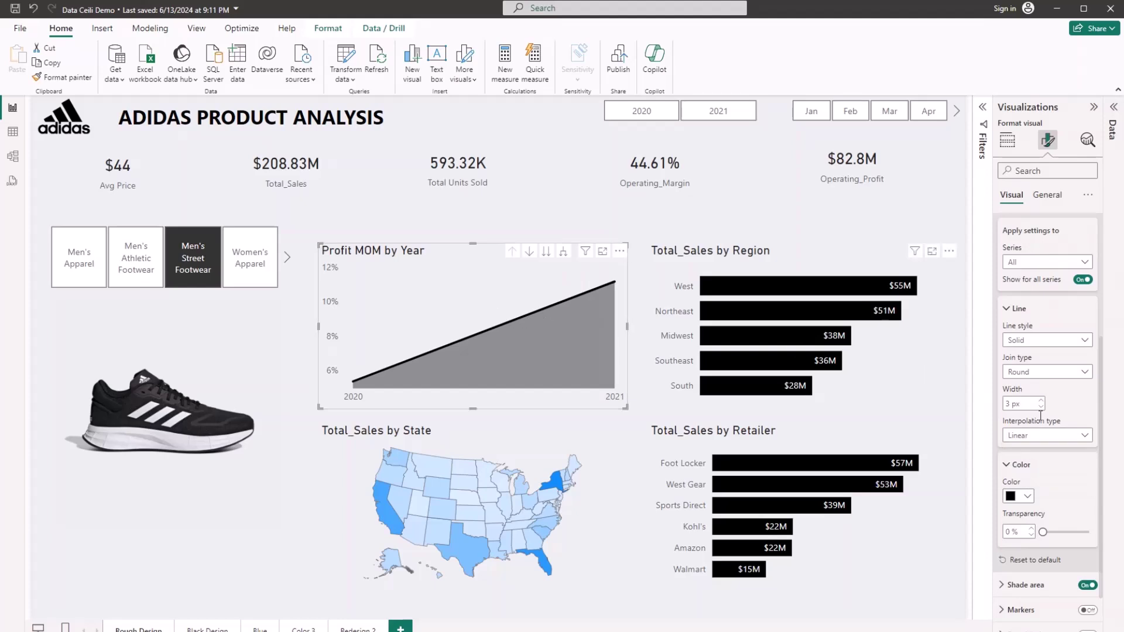
pyautogui.click(1019, 468)
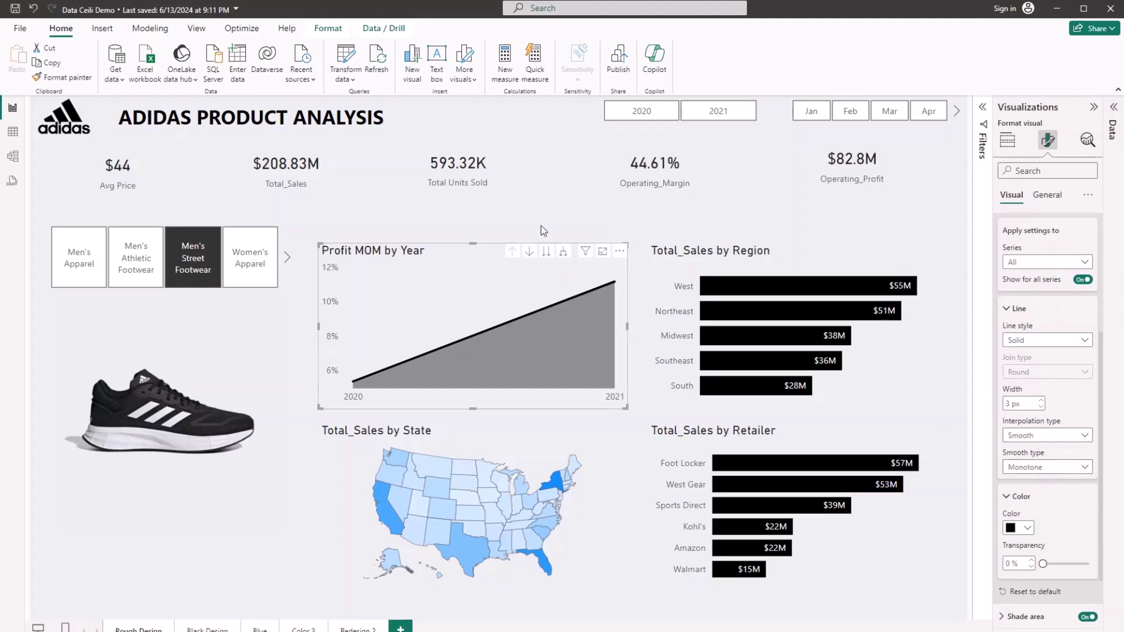
pyautogui.click(485, 513)
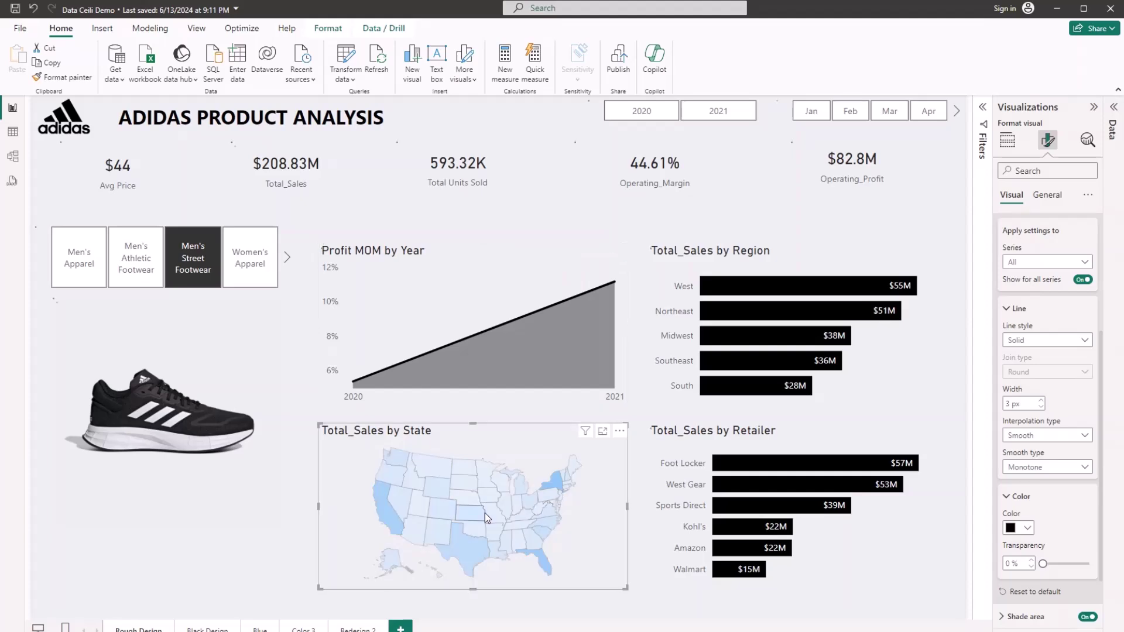
pyautogui.click(485, 512)
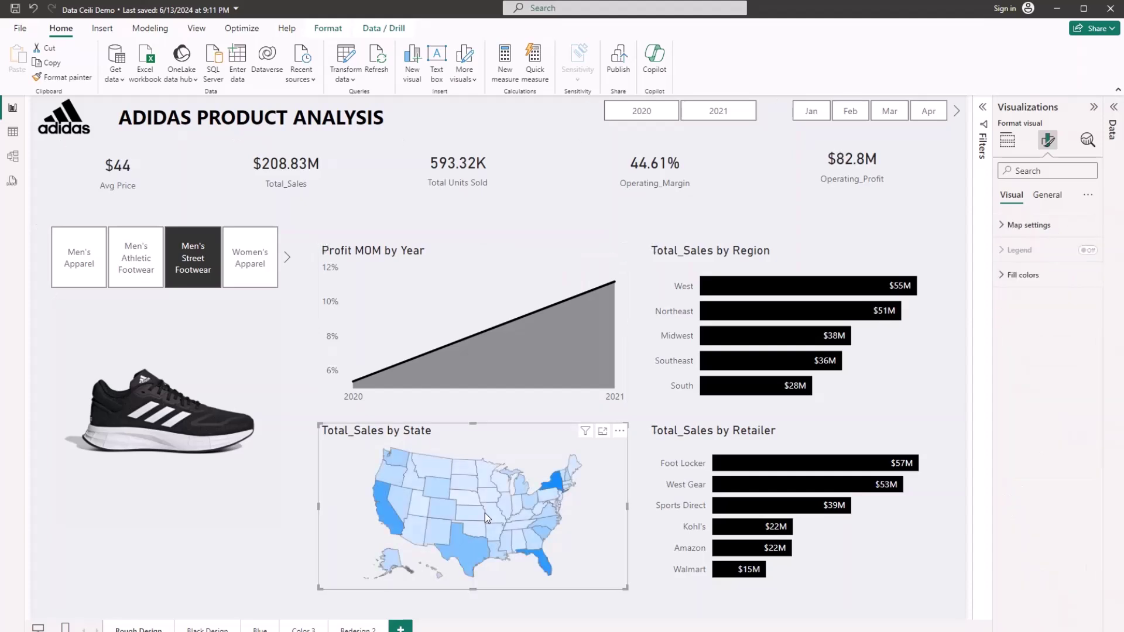
# Turn on drill-down mode for the Profit MOM chart and move it through the date hierarchy to the month level.
pyautogui.click(546, 255)
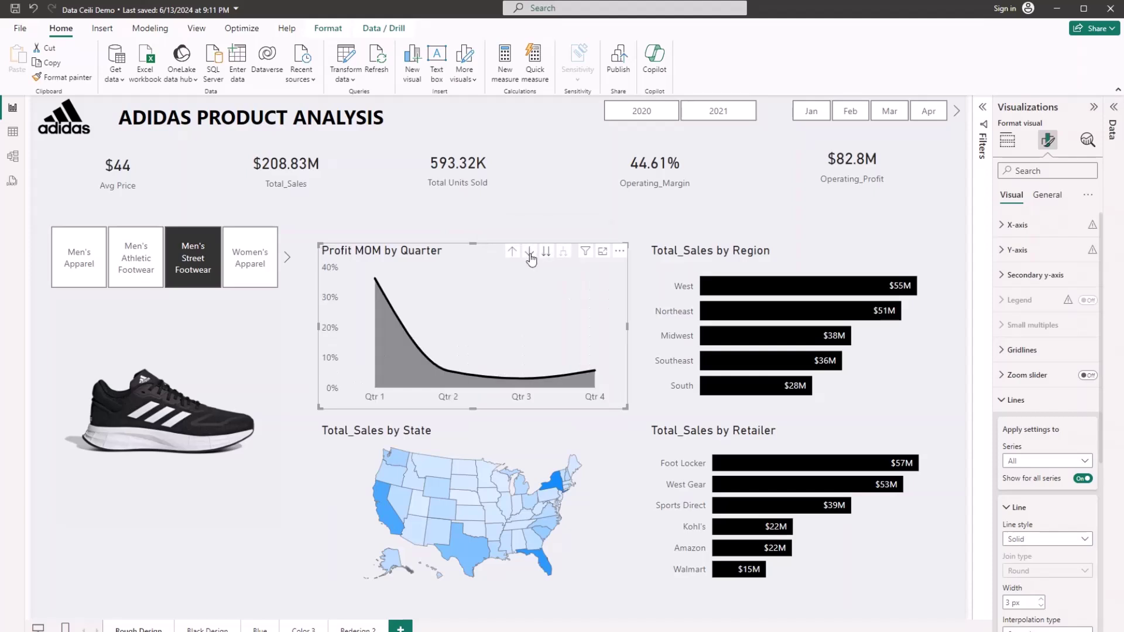
pyautogui.click(529, 252)
pyautogui.click(514, 254)
pyautogui.click(548, 256)
pyautogui.click(547, 255)
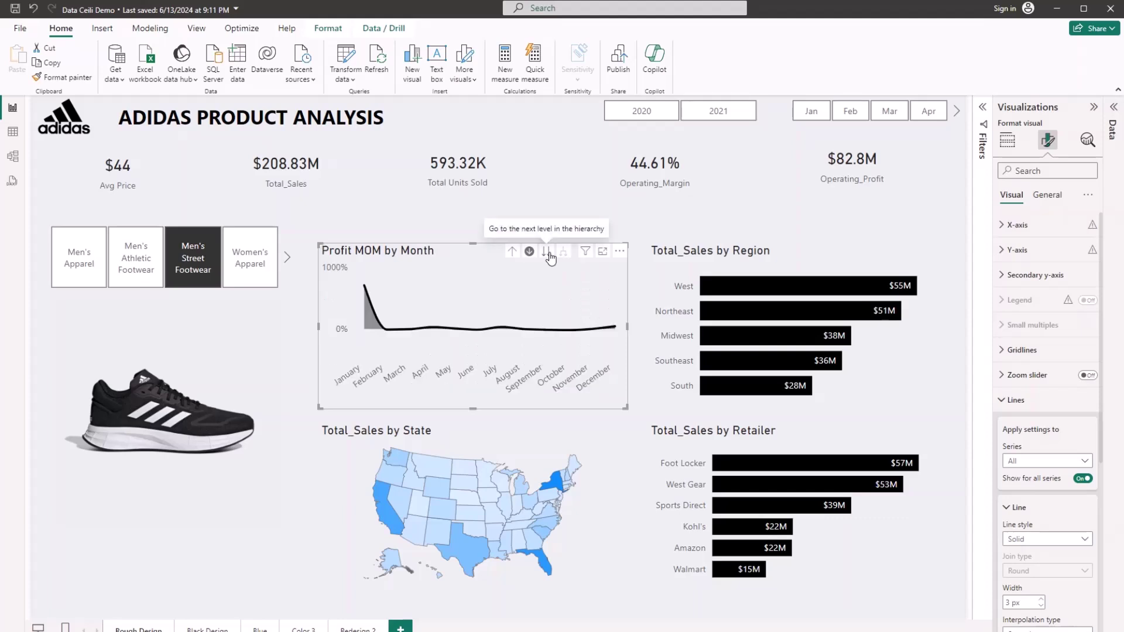
# Move the Profit MOM chart to the day level of the date hierarchy and deselect it.
pyautogui.click(550, 255)
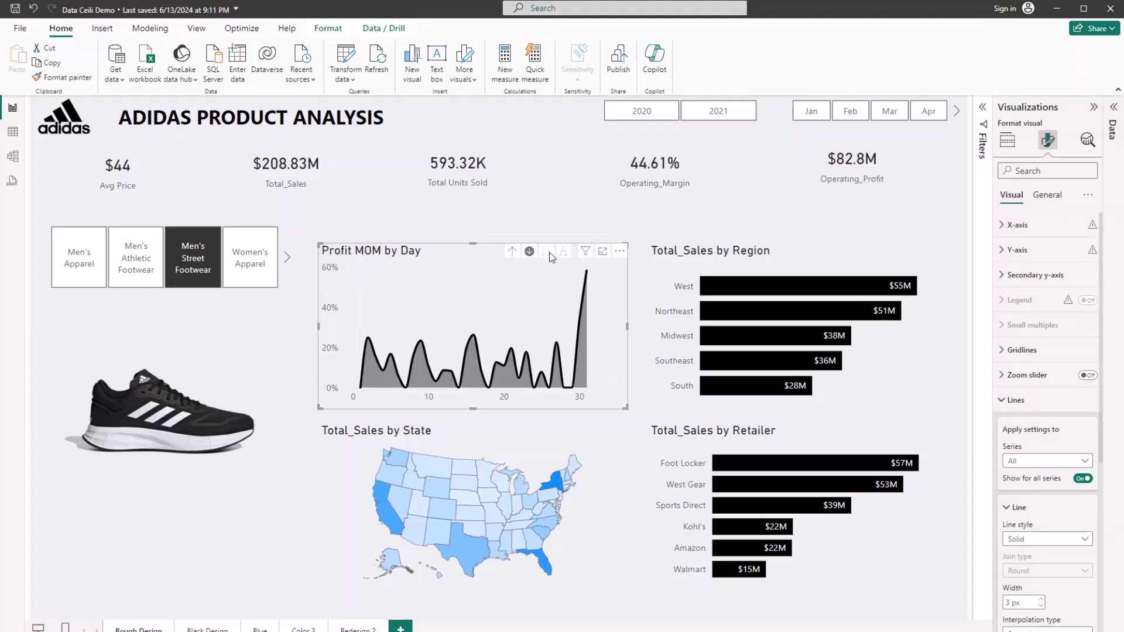
pyautogui.click(571, 210)
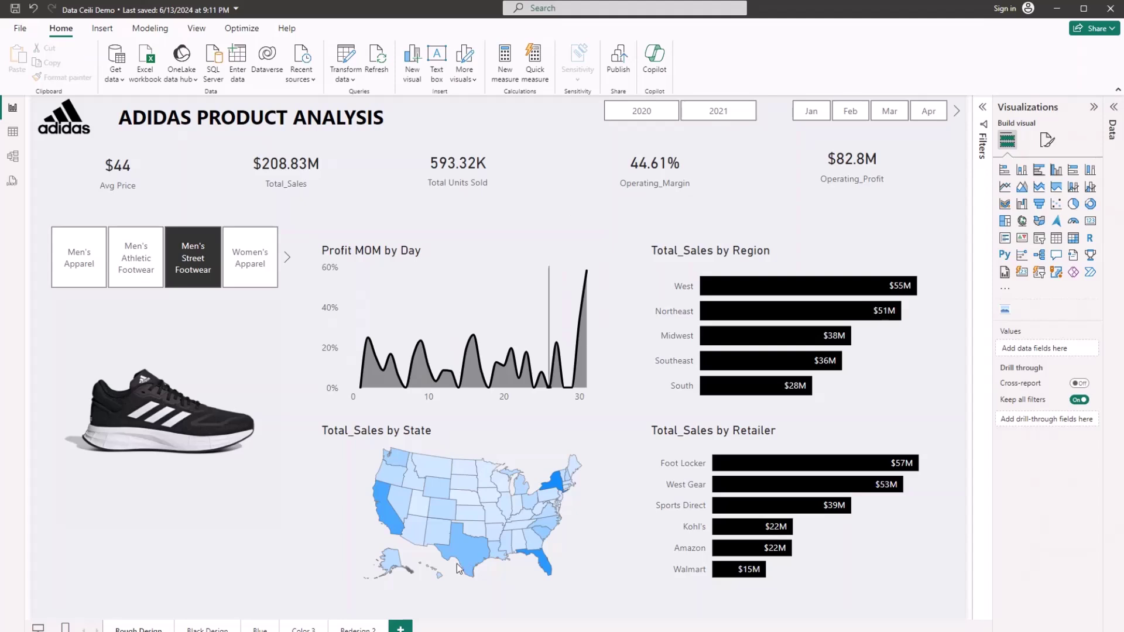
# Set the Total_Sales by State map's fill colors to black for the maximum and light grey for the minimum.
pyautogui.click(609, 457)
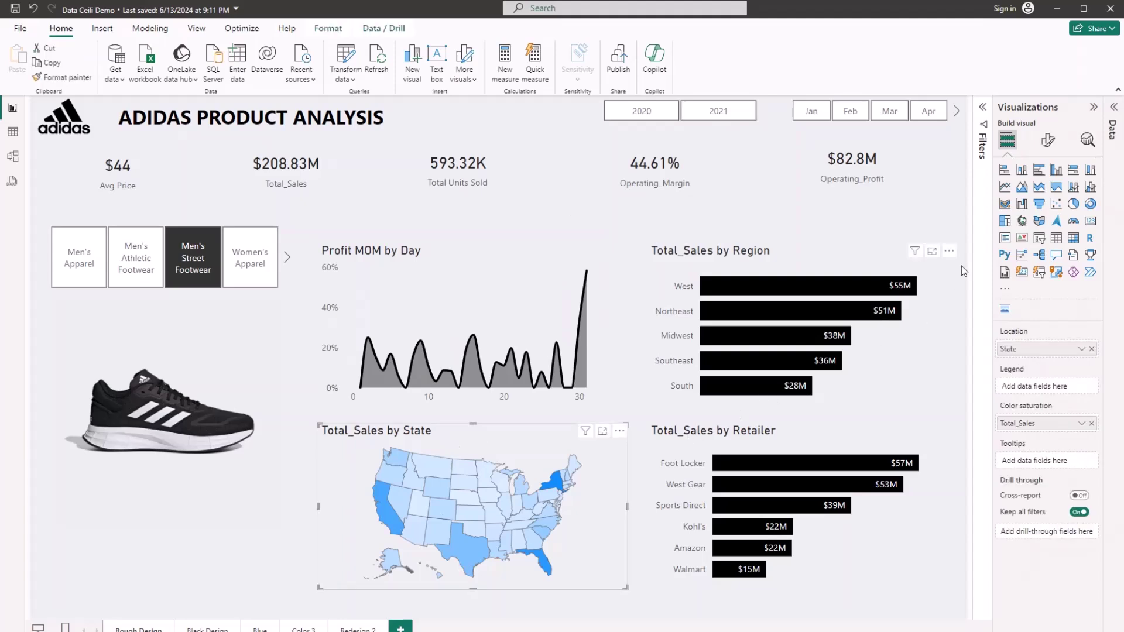
pyautogui.click(1048, 140)
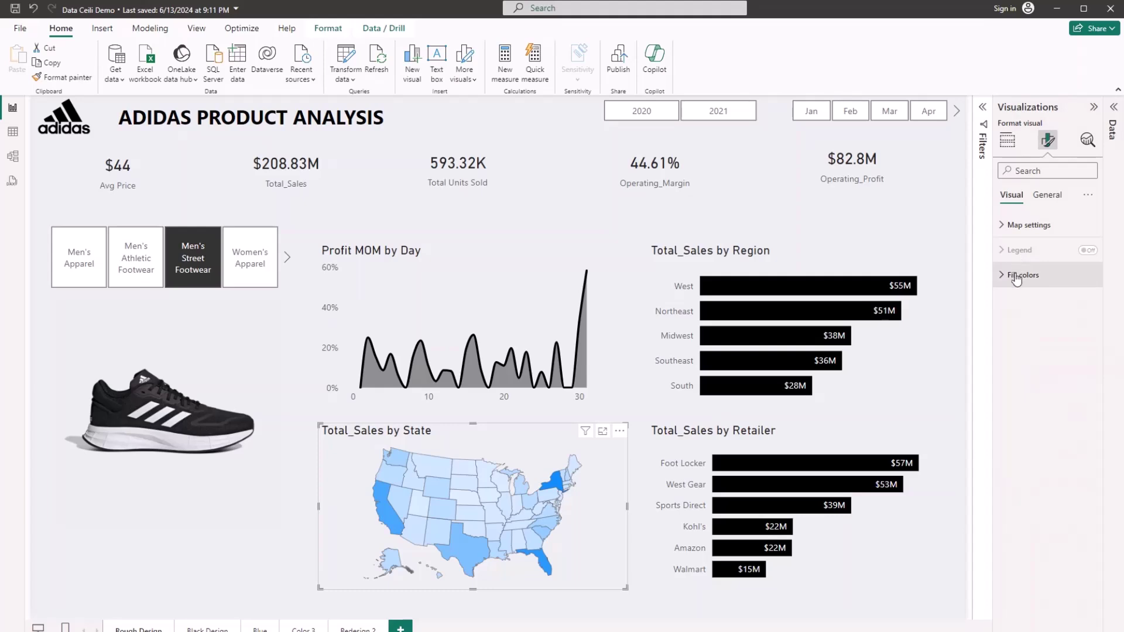
pyautogui.click(1022, 276)
pyautogui.click(1019, 405)
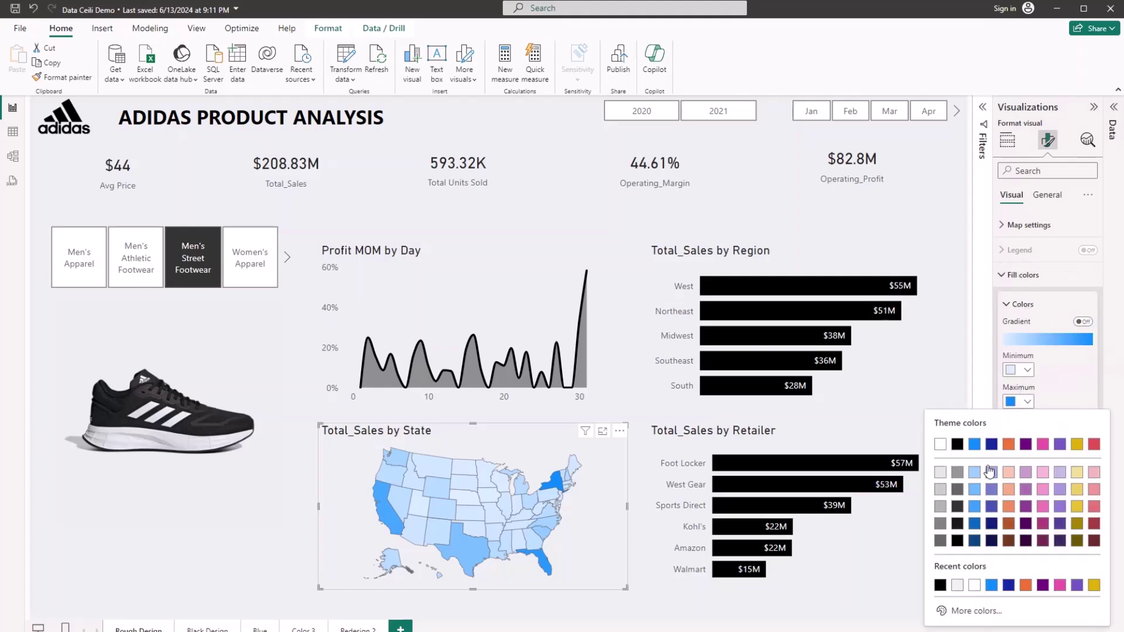
pyautogui.click(958, 444)
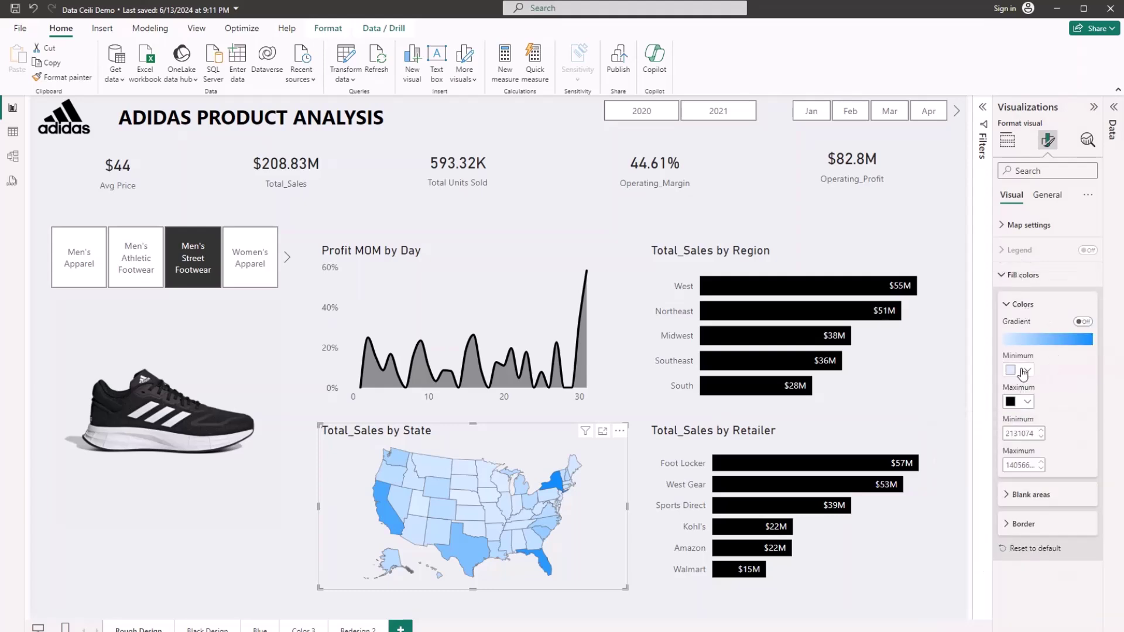
pyautogui.click(1028, 372)
pyautogui.click(940, 443)
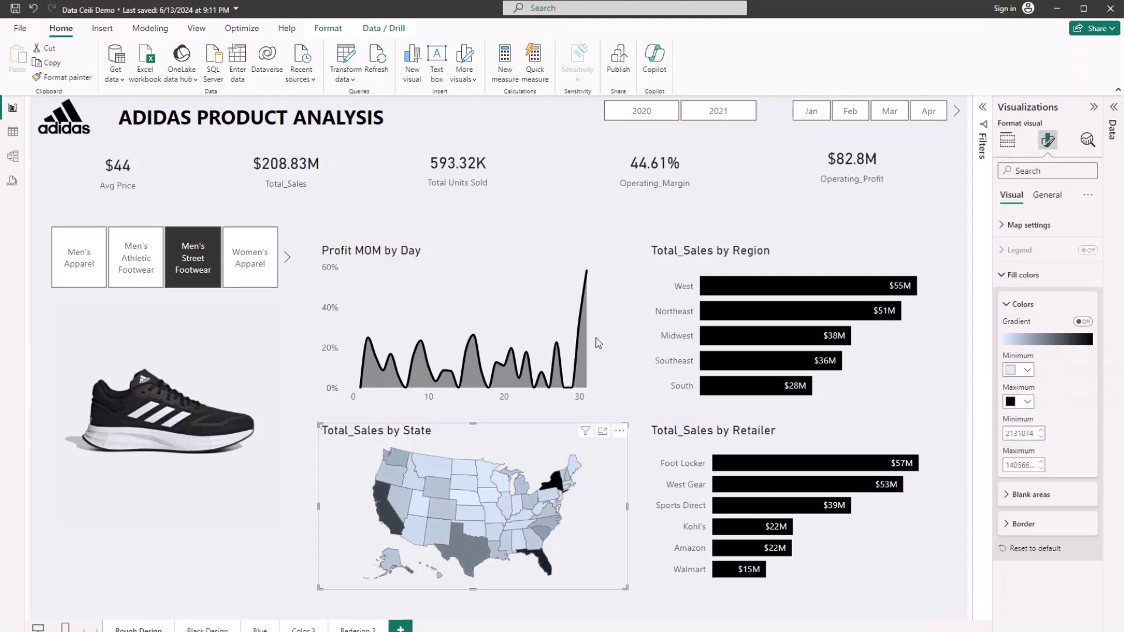
pyautogui.click(567, 199)
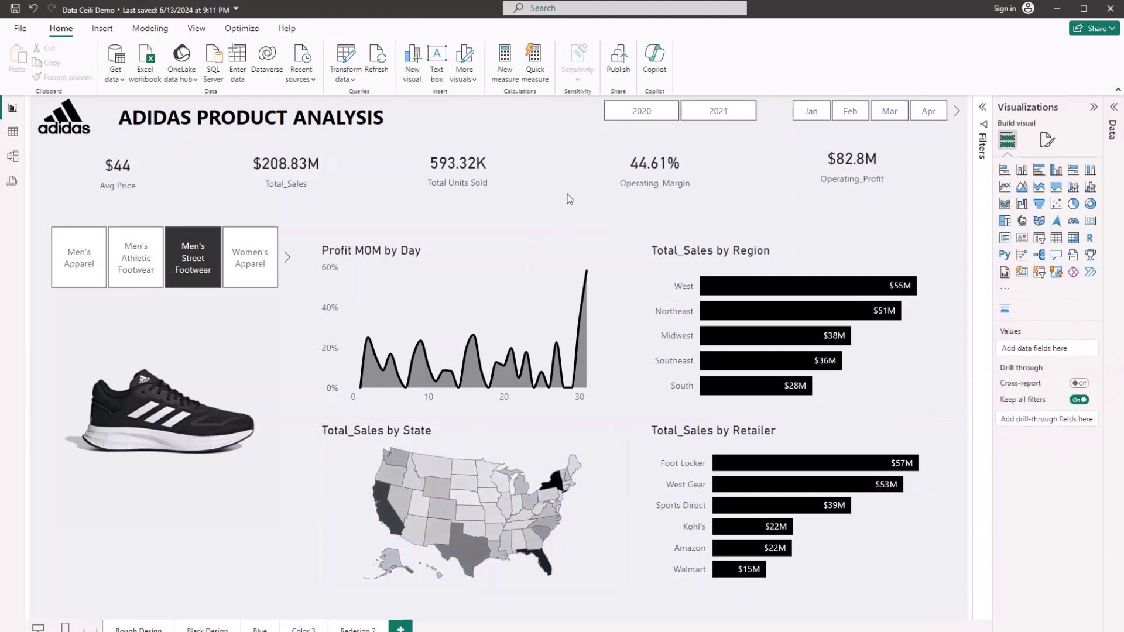